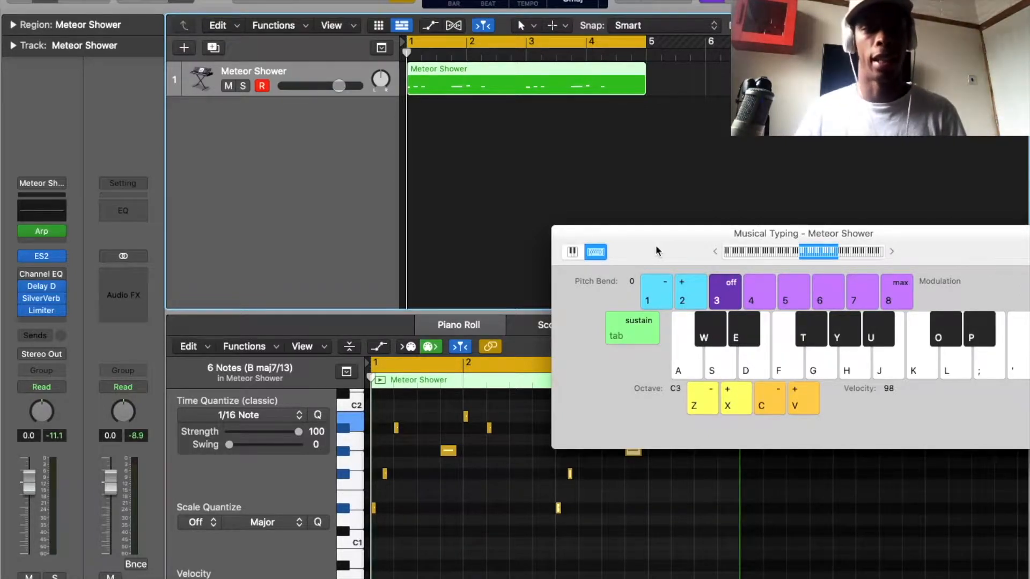
Play back the Meteor Shower region and bounce it in place to a new audio track.
key(space)
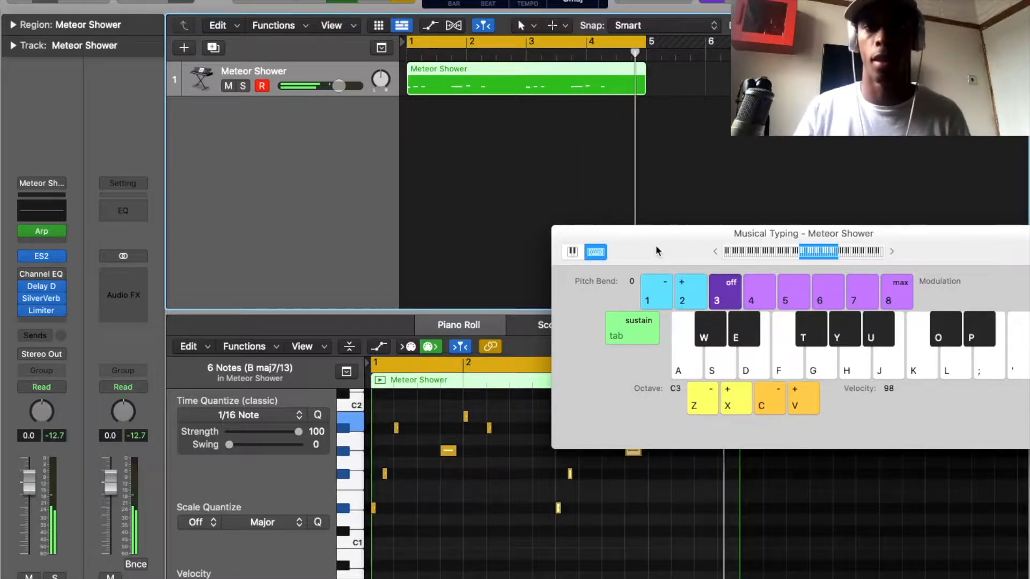
key(space)
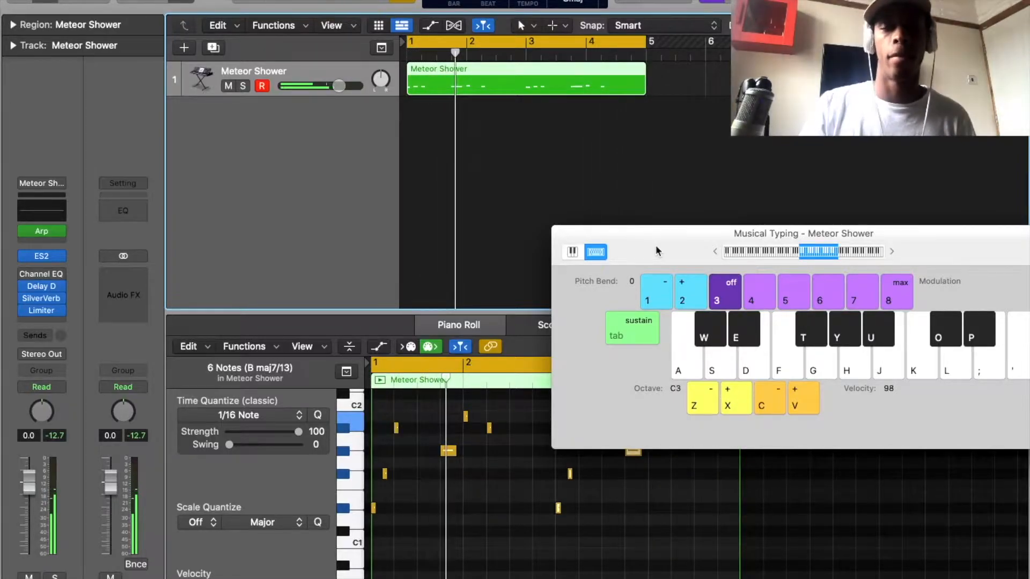
right_click(552, 90)
click(571, 95)
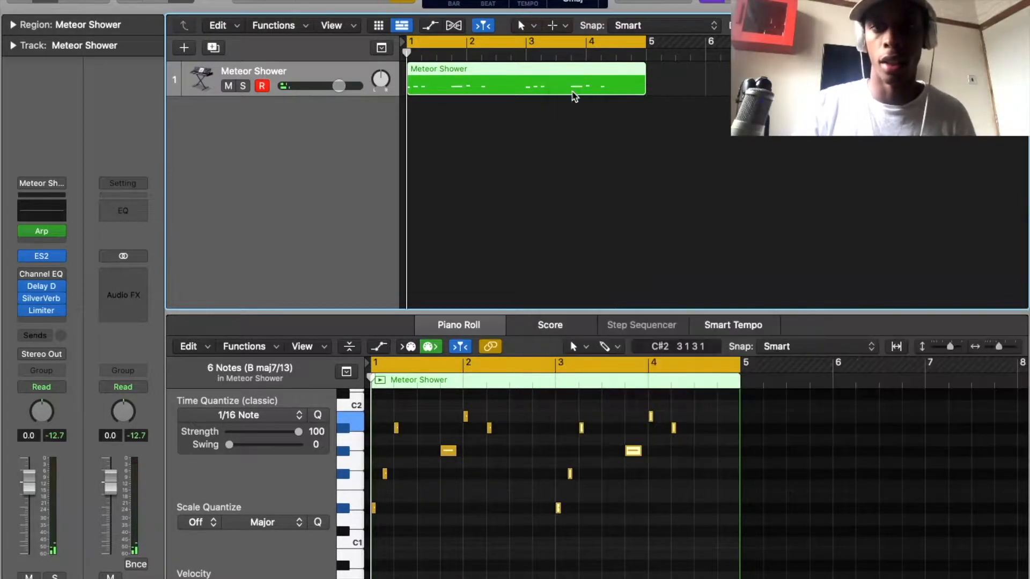
click(626, 229)
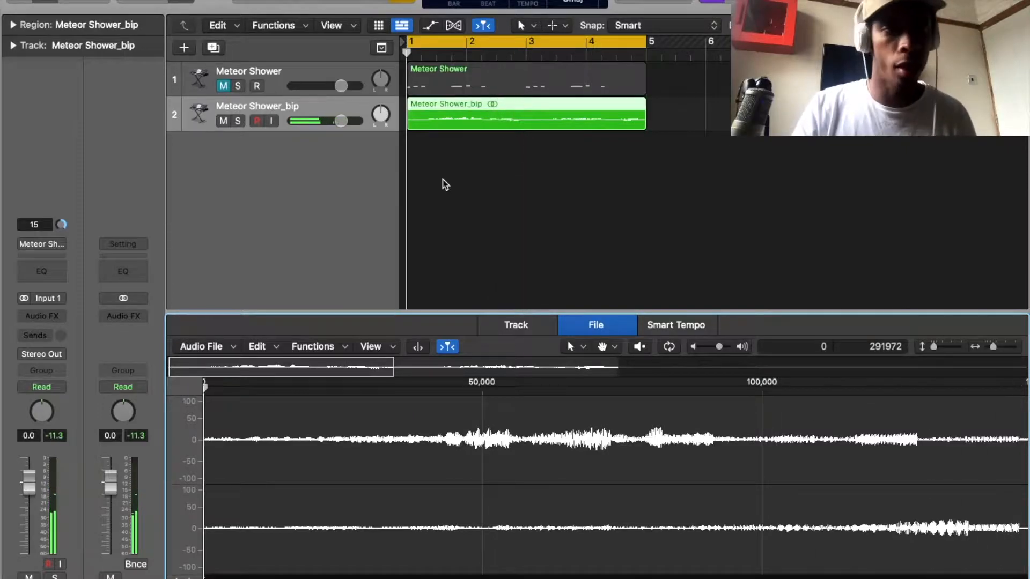
Insert a Channel EQ on the bounced Meteor Shower_bip track.
click(54, 268)
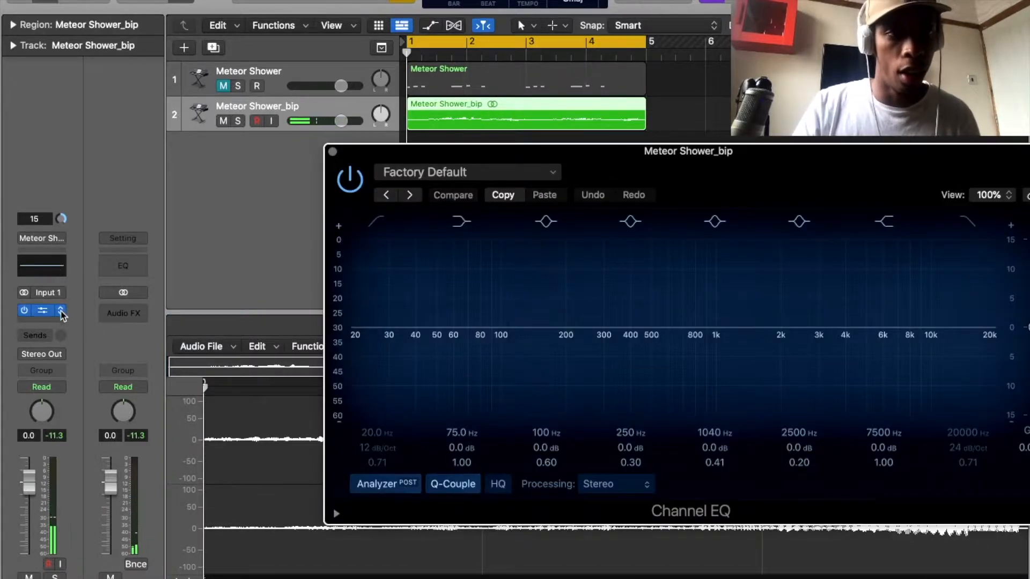
click(51, 323)
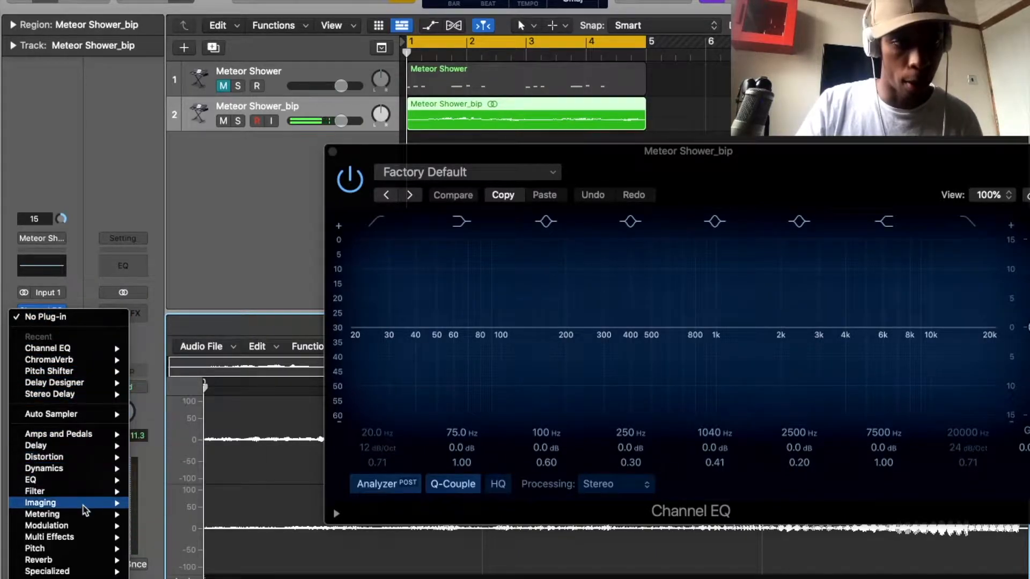
mouse_move(85, 513)
mouse_move(88, 485)
click(388, 342)
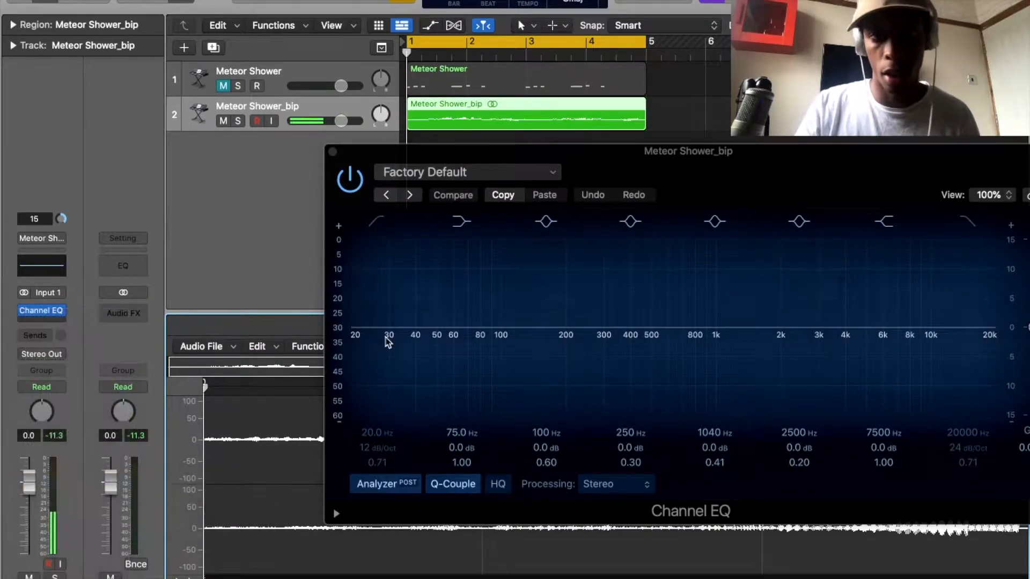
Shape the Channel EQ during playback with a 160 Hz low cut, a 780 Hz high cut and a -4.2 dB dip at 274 Hz.
key(space)
drag(581, 328, 602, 362)
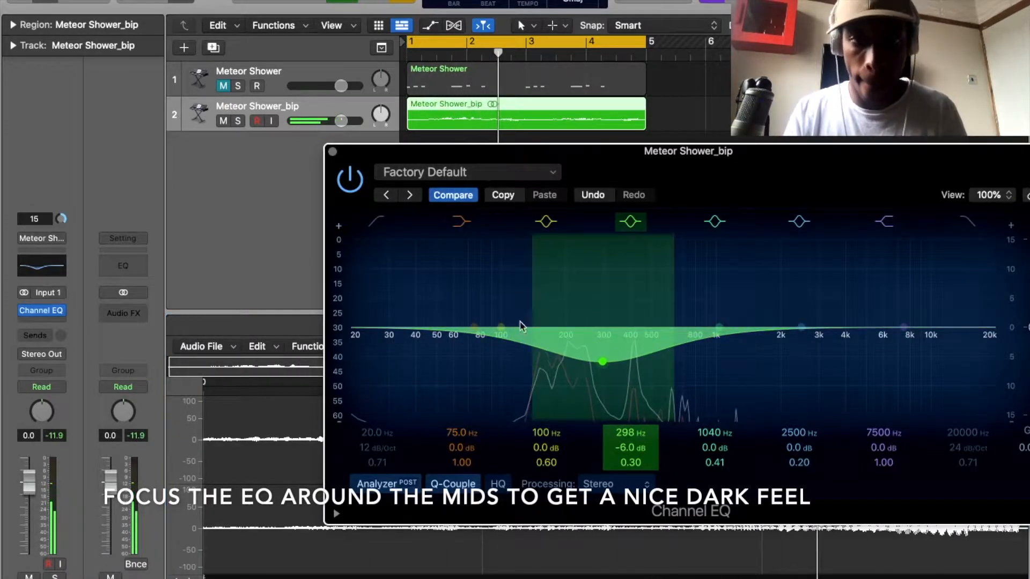
click(374, 222)
drag(362, 332, 553, 306)
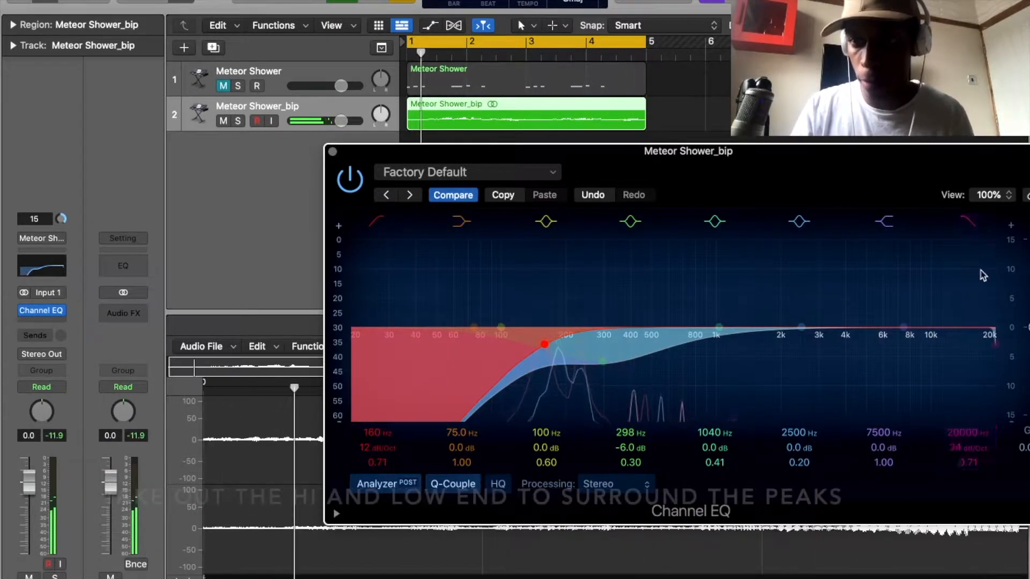
click(975, 234)
drag(993, 338, 690, 346)
mouse_move(603, 361)
mouse_down()
mouse_move(617, 361)
mouse_move(594, 352)
mouse_up()
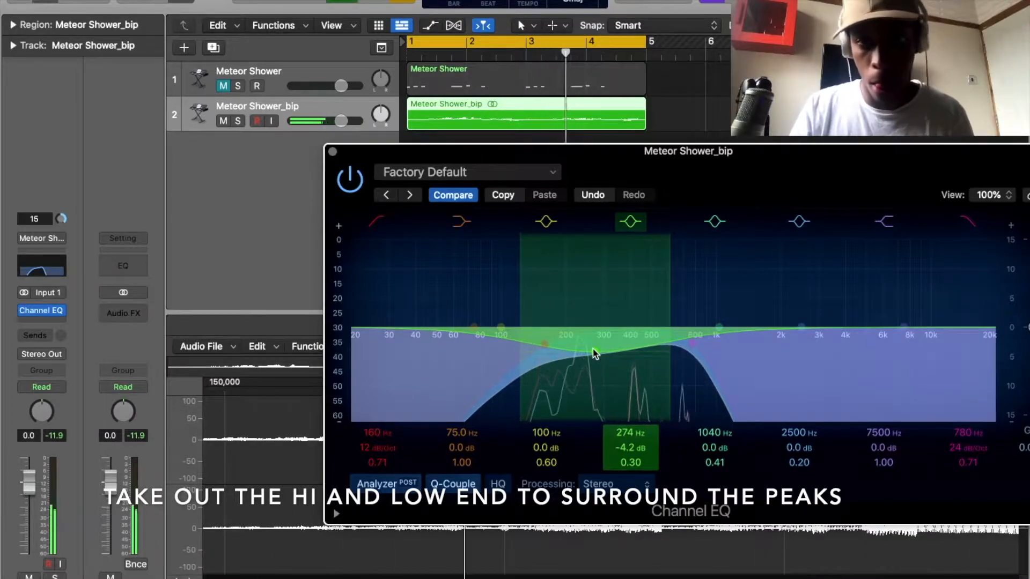
click(332, 152)
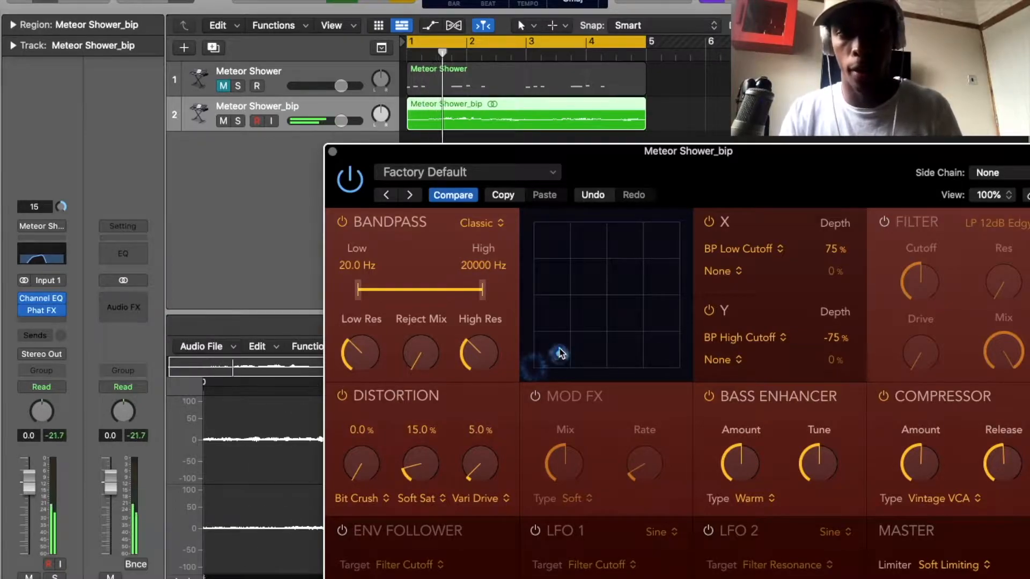
Set the Phat FX XY pad point about a third across and halfway up, and close the plug-in.
drag(559, 352, 592, 287)
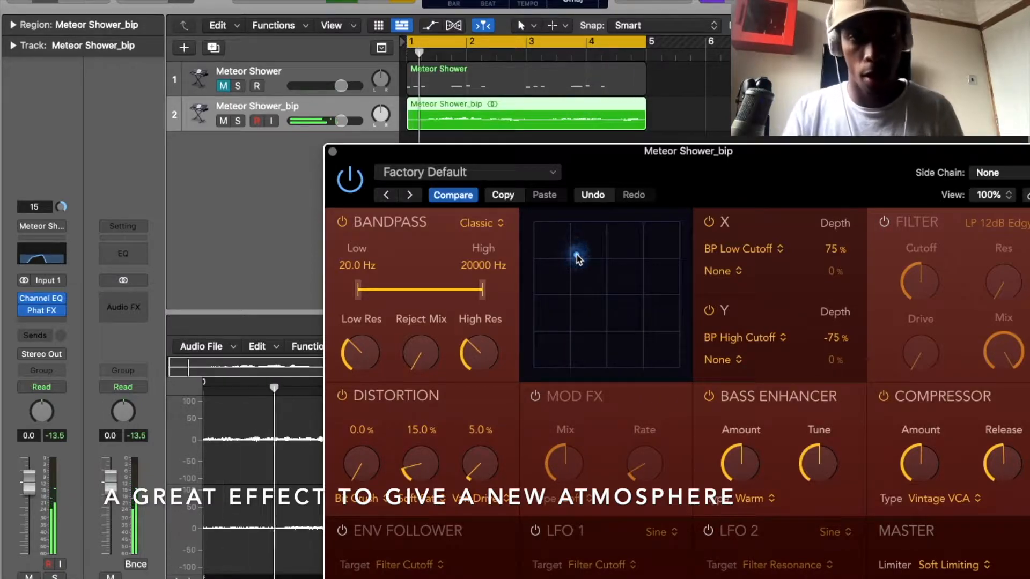
click(333, 152)
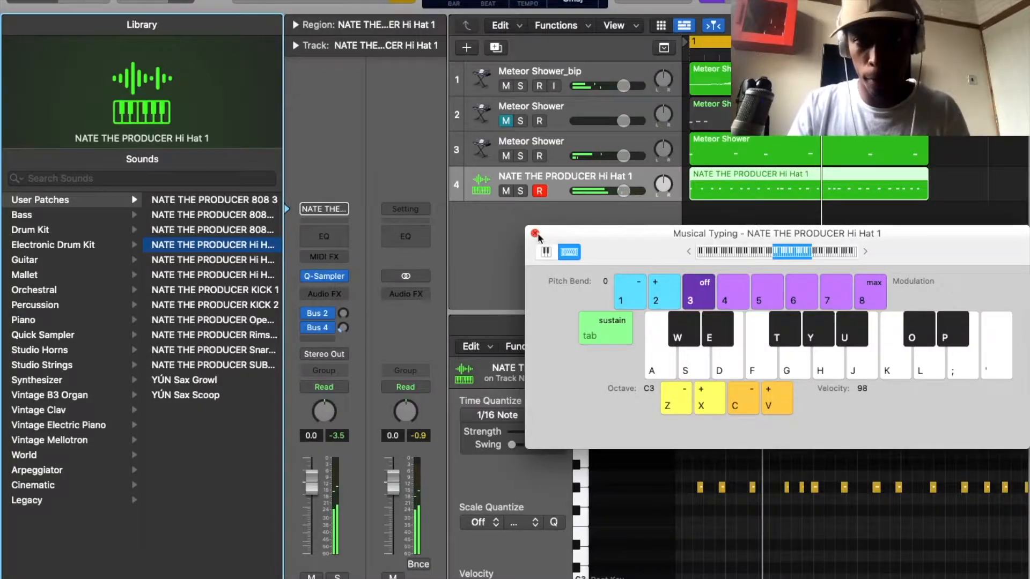
click(536, 237)
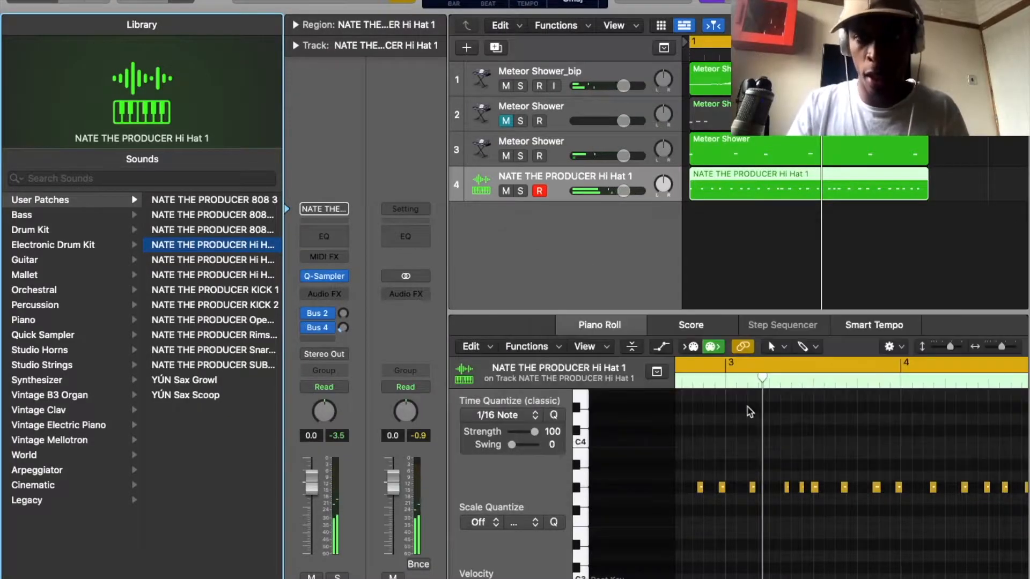
Quantize all notes of the Hi Hat 1 region to 1/16 notes.
scroll(716, 497, left, 7)
scroll(715, 497, up, 4)
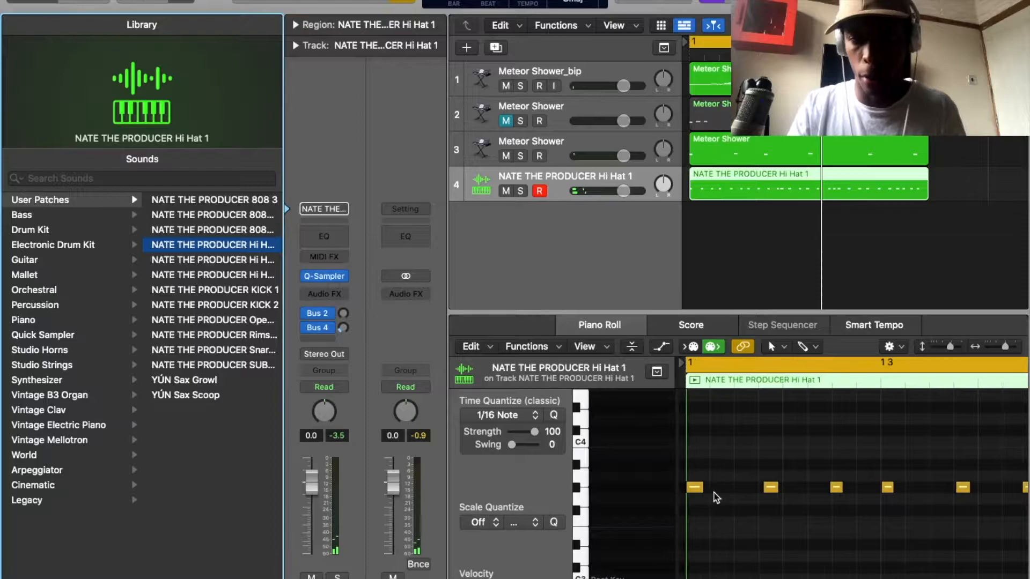
click(698, 490)
key(super+a)
key(q)
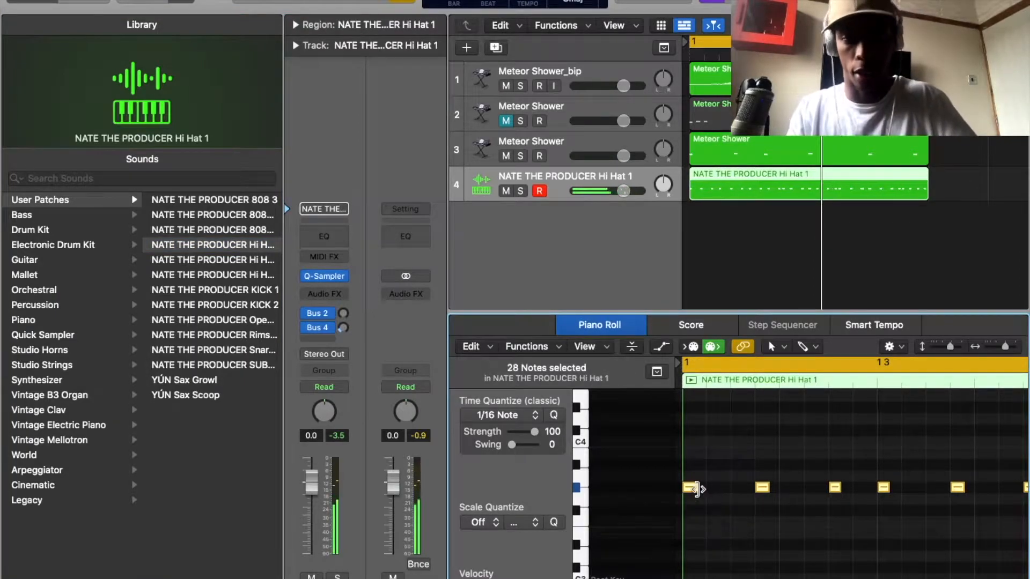
Lengthen each of the first three hi-hat notes to a full sixteenth.
click(739, 485)
drag(695, 483, 702, 483)
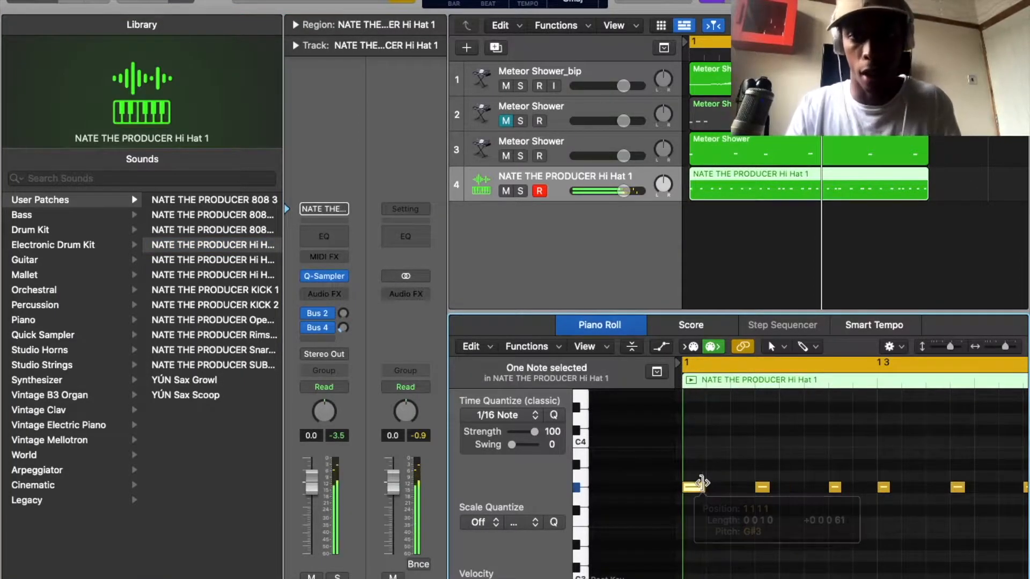
drag(766, 485, 775, 485)
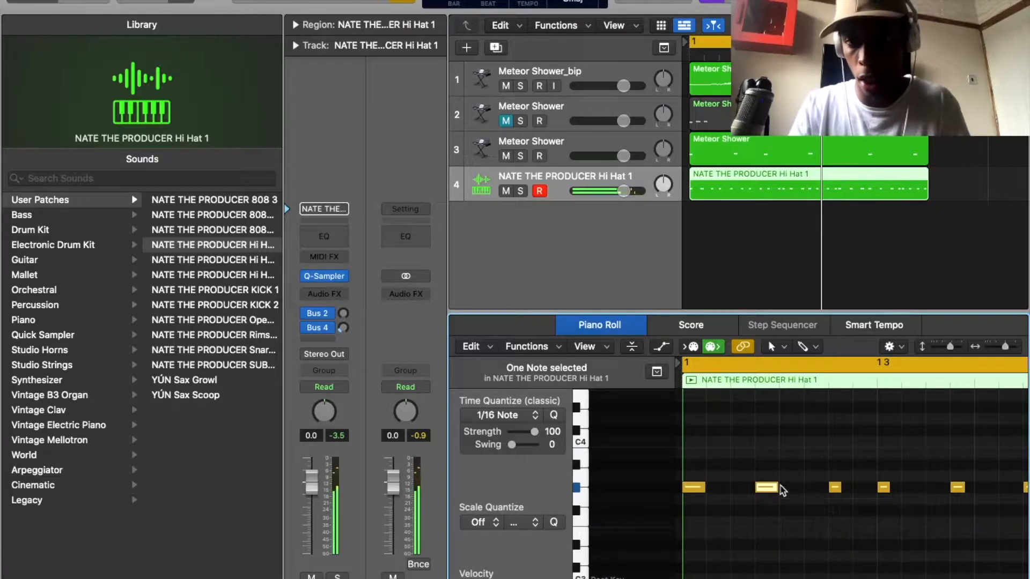
drag(840, 489, 851, 488)
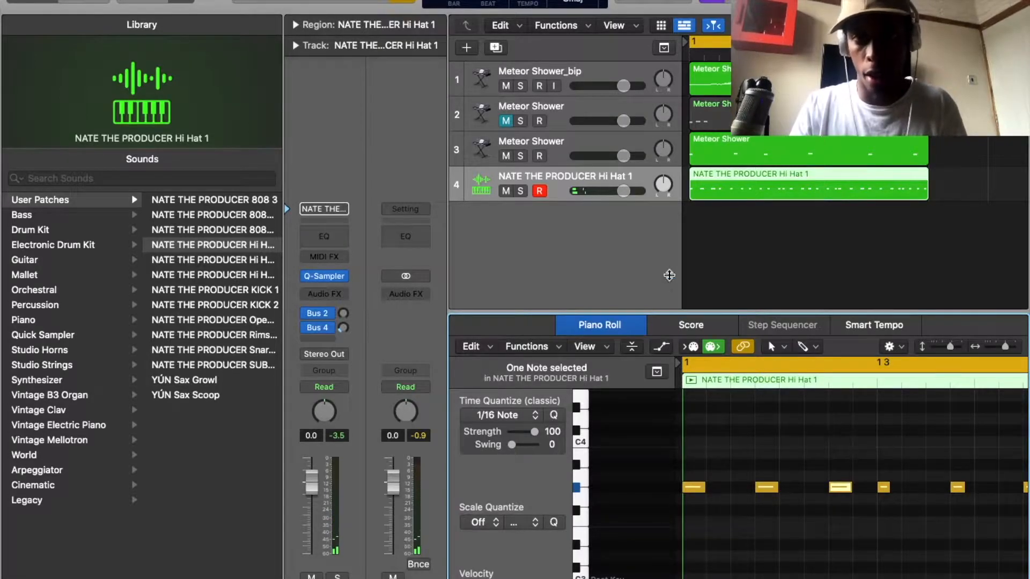
Enlarge the piano roll, then move the third hi-hat note one sixteenth earlier and lengthen the fourth to a sixteenth.
drag(669, 275, 665, 141)
key(y)
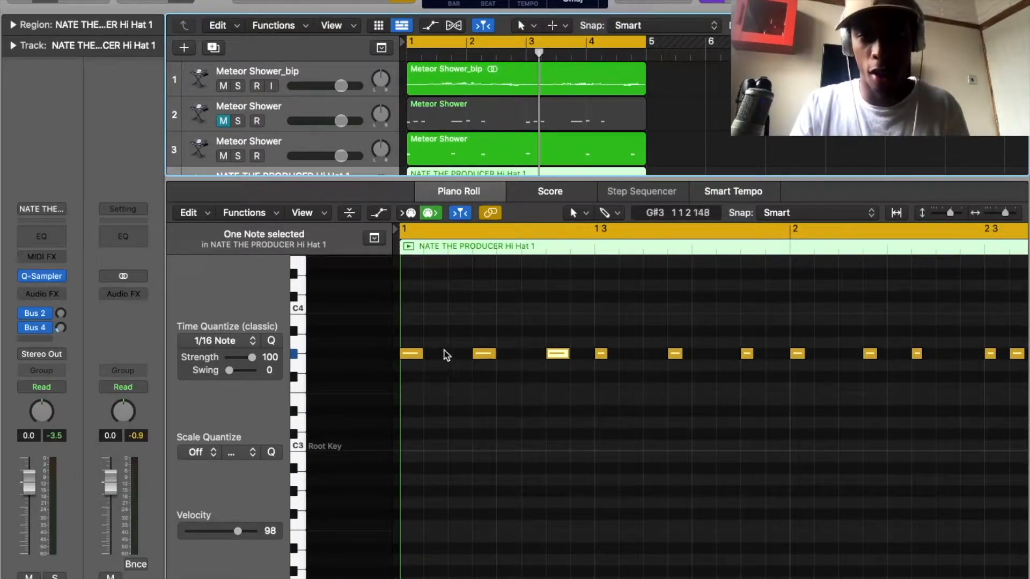
drag(557, 354, 538, 356)
drag(606, 354, 615, 355)
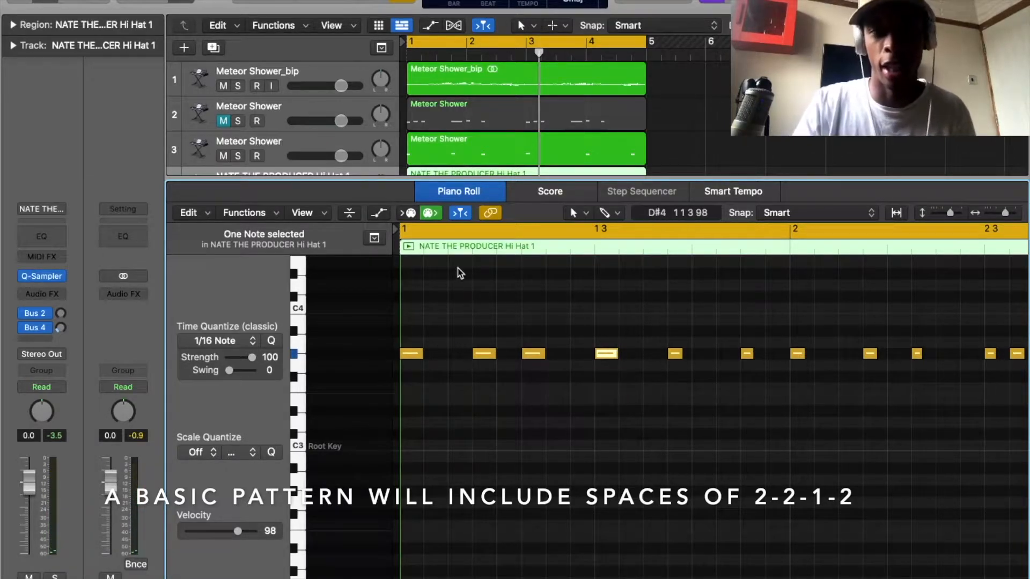
Limit the cycle range to bar 1 and start looped playback.
drag(409, 43, 461, 56)
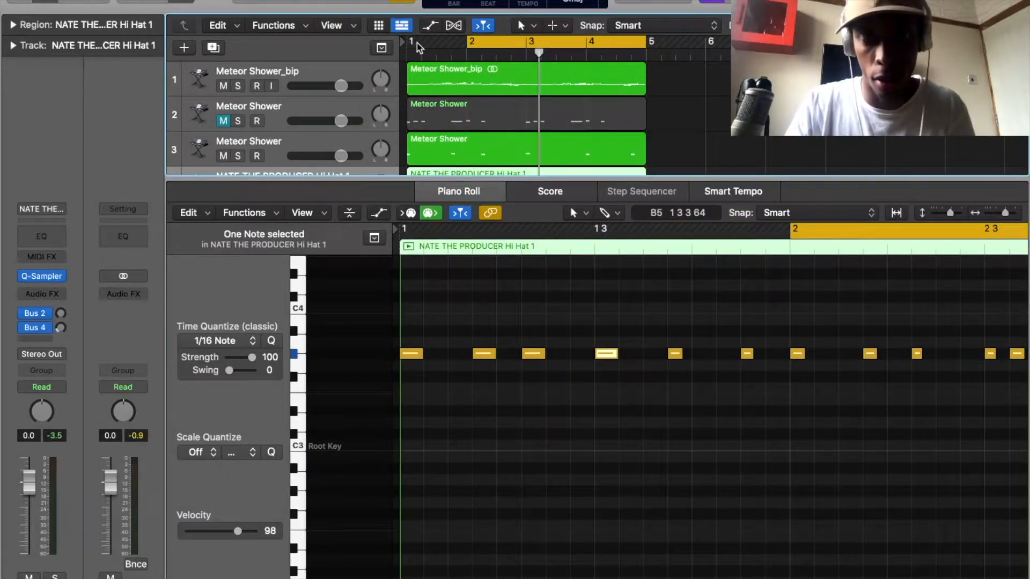
drag(411, 44, 463, 41)
key(space)
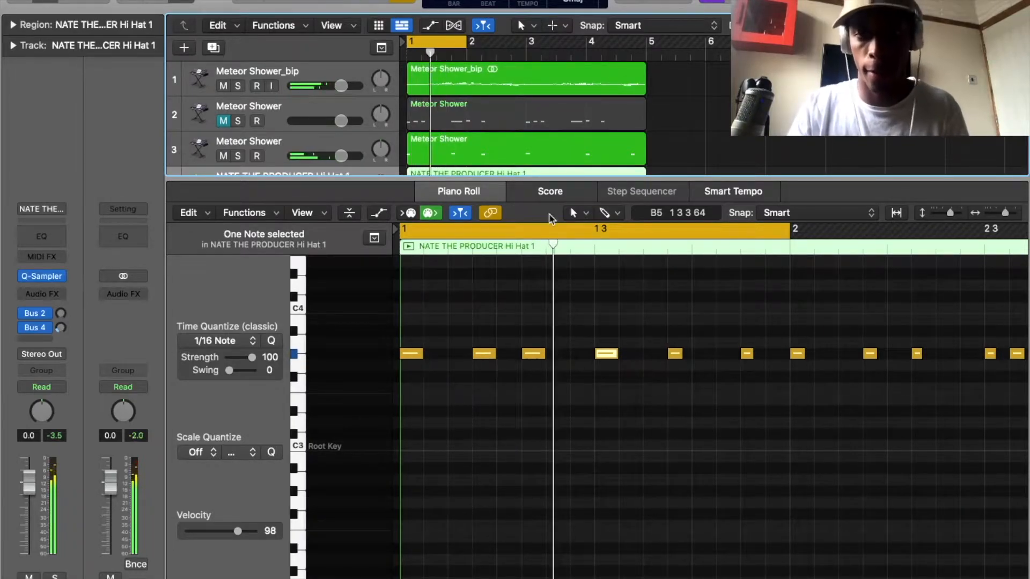
Copy the third hi-hat note one sixteenth later, fit sixteenth-length notes to the end of bar 1, and mute track 3.
drag(539, 355, 566, 354)
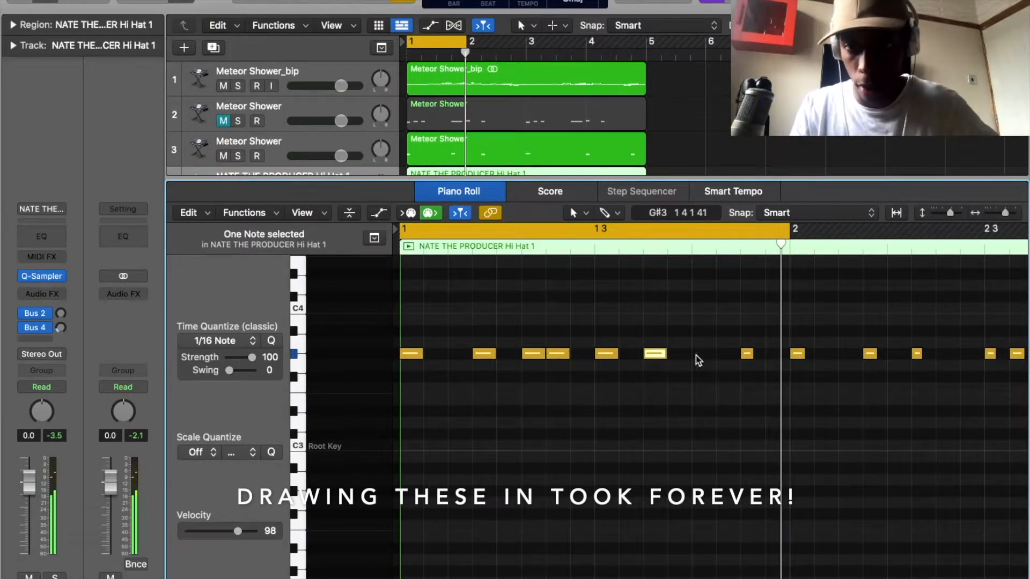
drag(753, 354, 789, 357)
drag(706, 356, 734, 356)
click(224, 156)
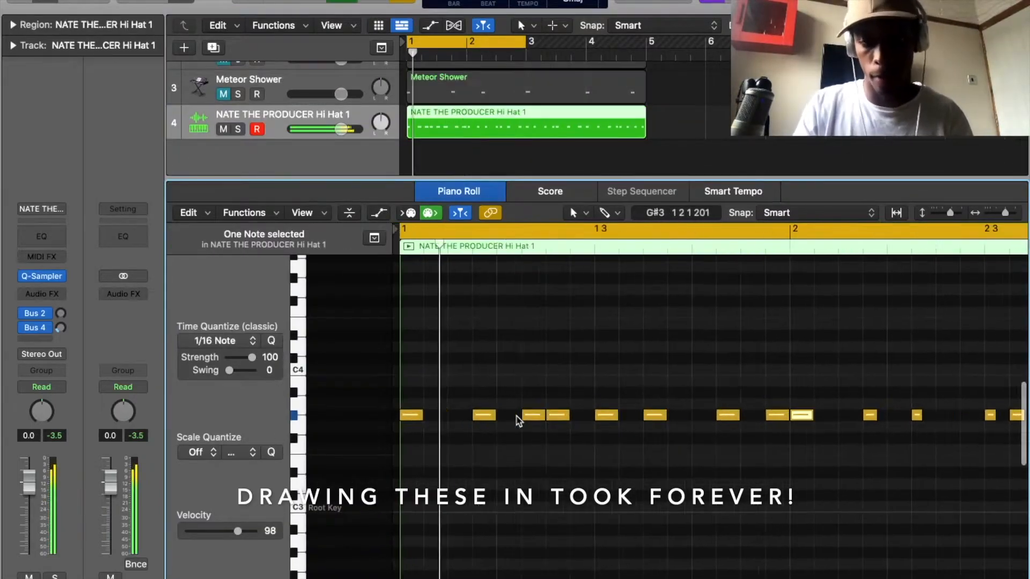
Lengthen and reposition the hi-hat notes in bars 2 and 3 so each fills a sixteenth.
scroll(518, 420, right, 6)
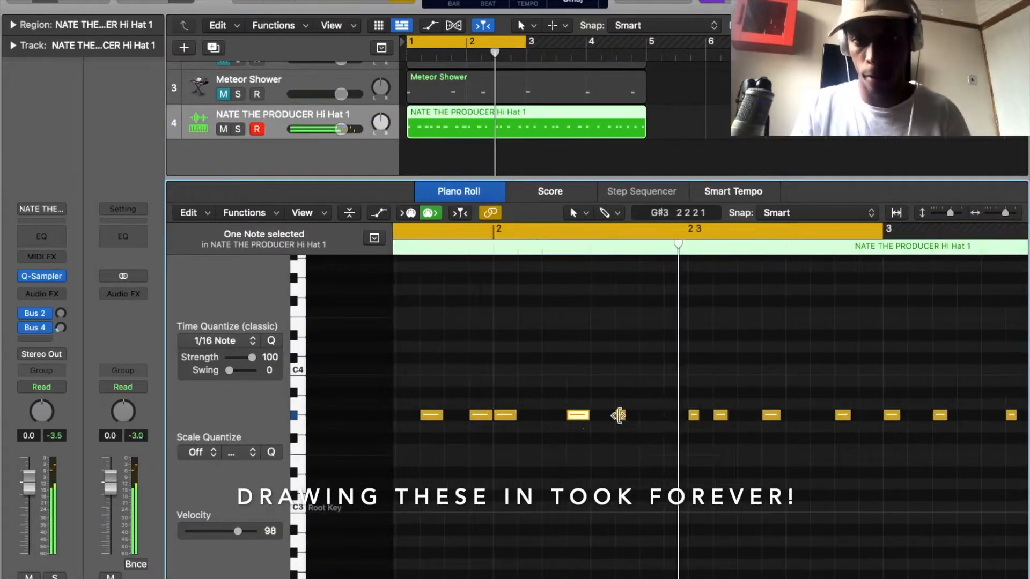
click(671, 415)
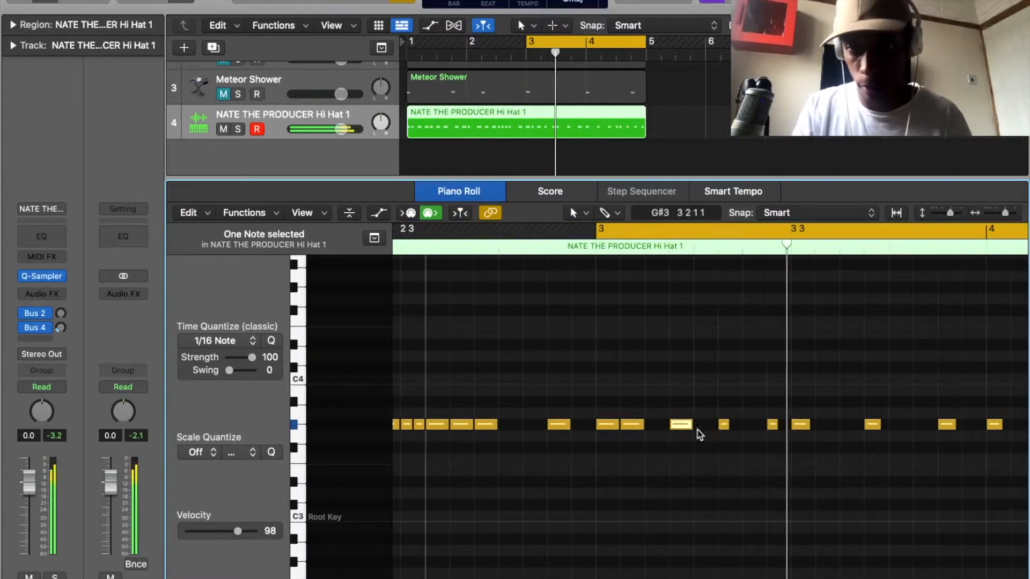
click(732, 423)
drag(733, 423, 745, 424)
drag(667, 428, 643, 429)
click(839, 427)
drag(838, 427, 847, 427)
Extend the cycle range to bars 1 through 4 and play the hi-hat pattern from the start.
drag(527, 41, 408, 41)
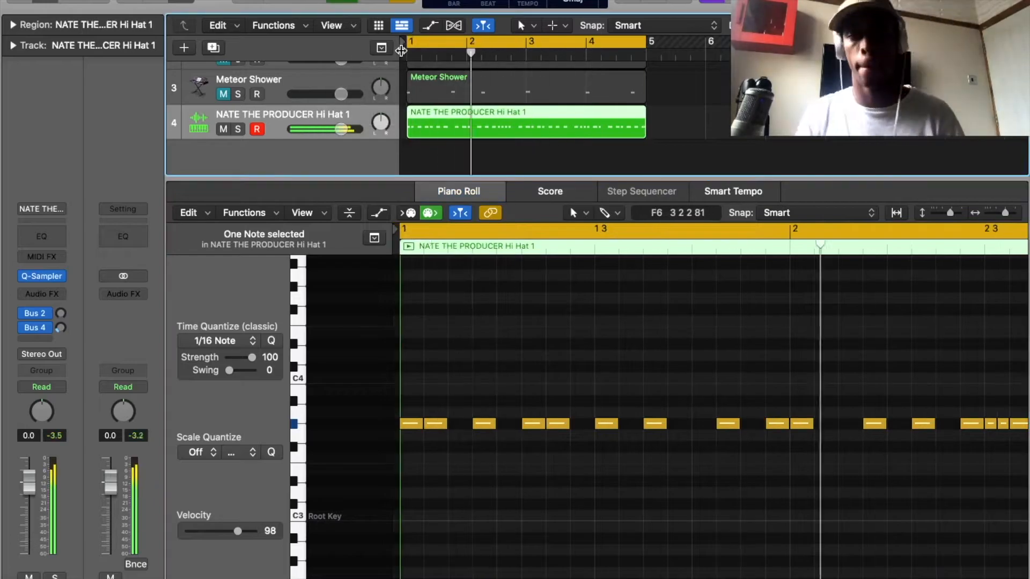
drag(735, 424, 713, 424)
scroll(711, 389, down, 5)
key(super+Right)
key(super+Right)
key(super+Right)
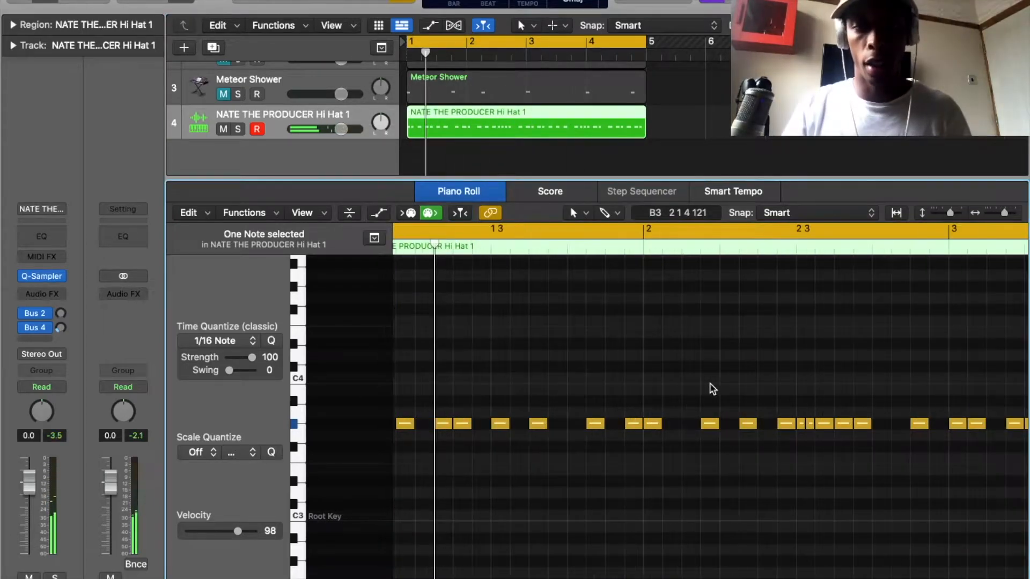
key(Return)
key(space)
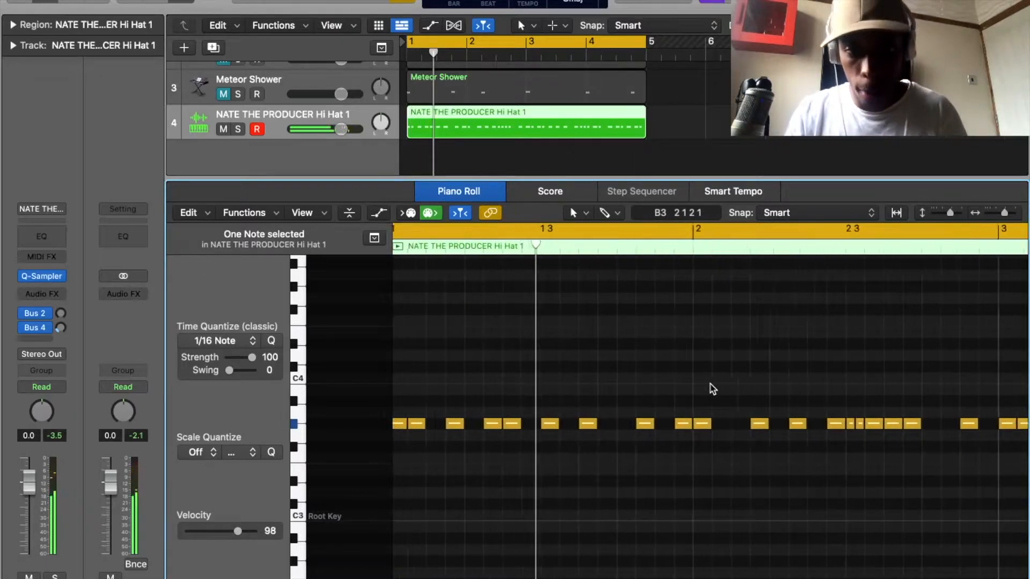
Repitch the hi-hat notes at 1 3 1 to F3, at 1 3 3 to A3, and on the first beat of bar 2 to G3.
drag(559, 425, 561, 460)
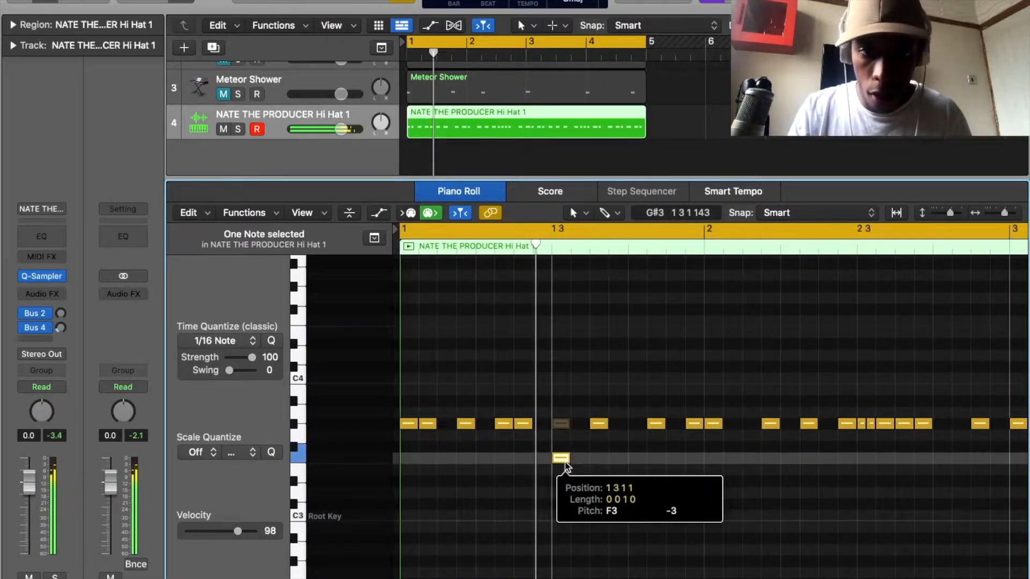
drag(598, 424, 599, 413)
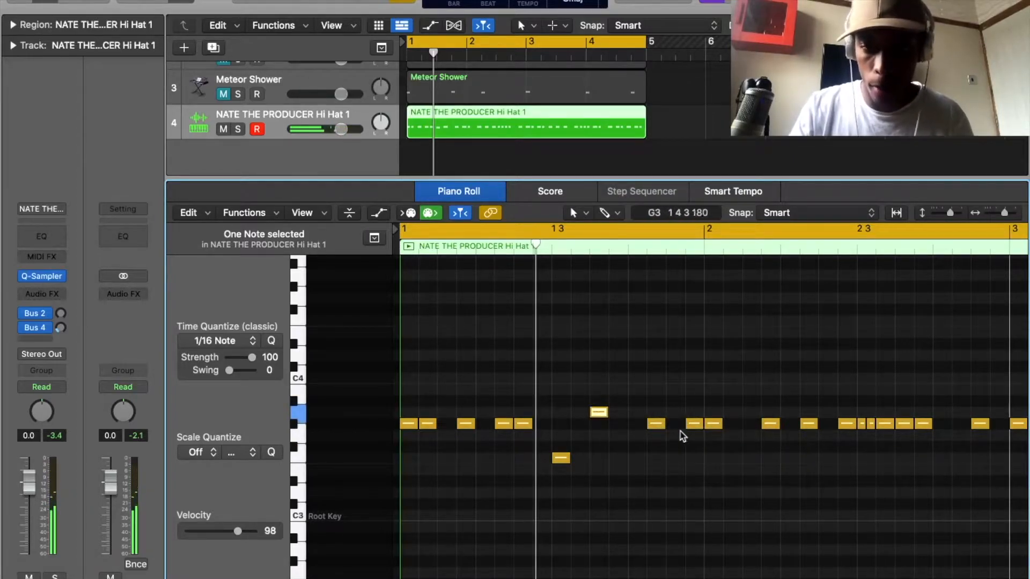
drag(713, 425, 712, 439)
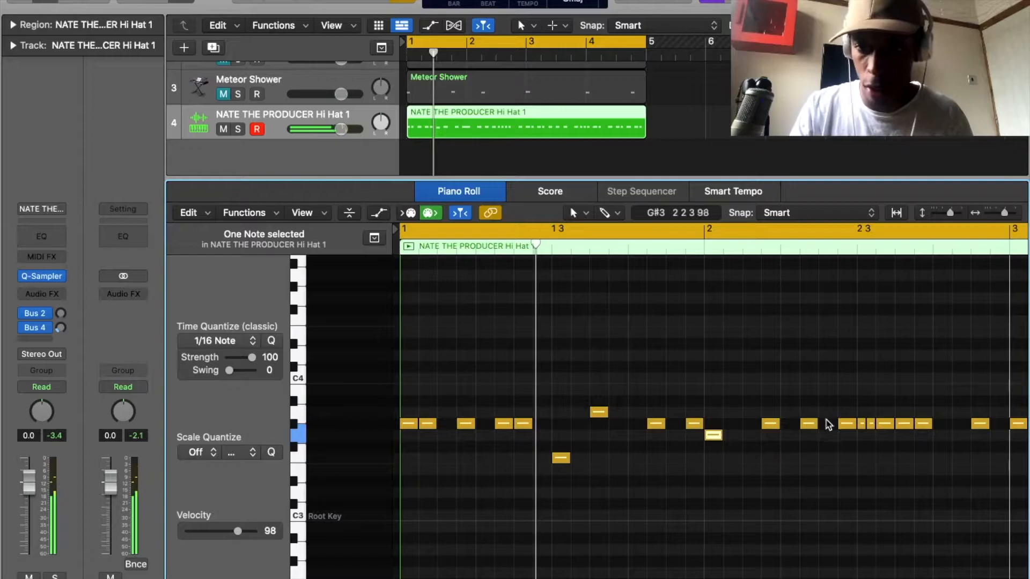
Repitch the three consecutive sixteenth hi-hat notes late in bar 2 to A3, F3 and E3.
click(885, 426)
drag(884, 424, 903, 459)
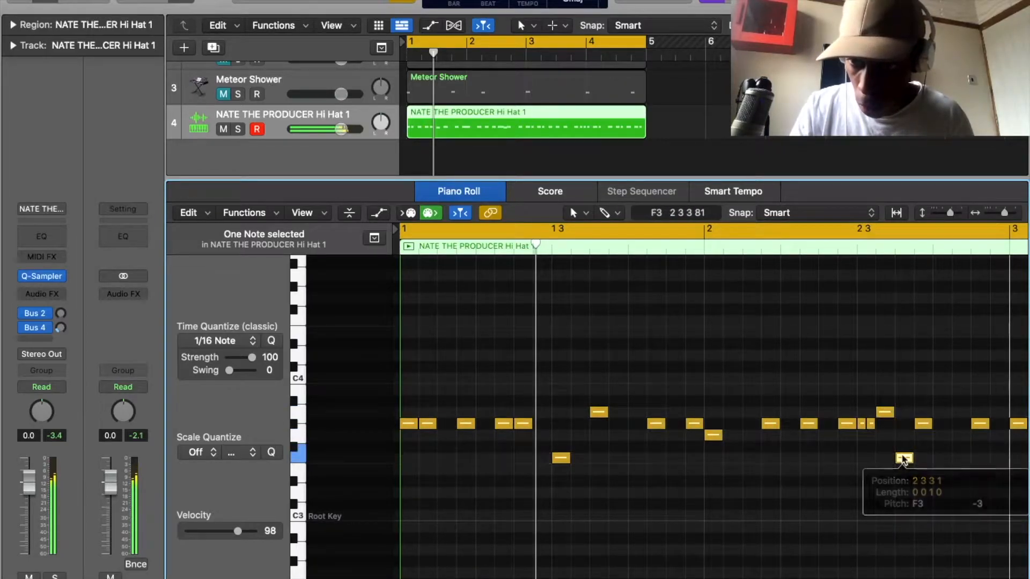
drag(922, 425, 923, 474)
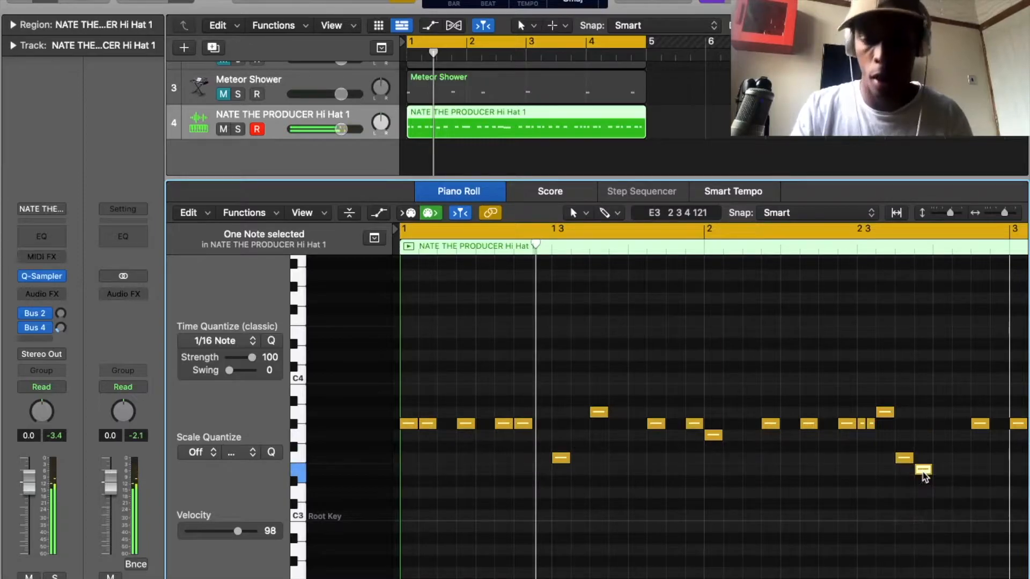
Repitch the hi-hat notes at 1 1 4 to A3, at 3 1 4 to F#3 and at 3 3 1 to A3.
drag(465, 424, 467, 413)
scroll(927, 399, right, 5)
drag(826, 423, 827, 446)
drag(921, 426, 920, 413)
Step the three short hi-hat notes ending bar 3 down to G3, F#3 and F3, and repitch 4 3 4 to G3 and 4 3 1 to A3.
scroll(919, 416, right, 5)
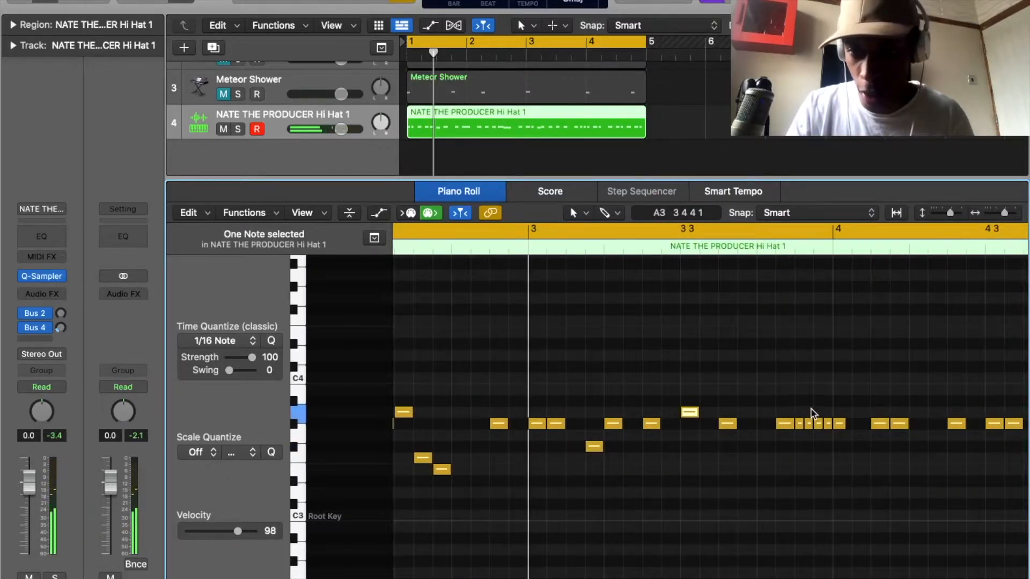
drag(809, 425, 829, 456)
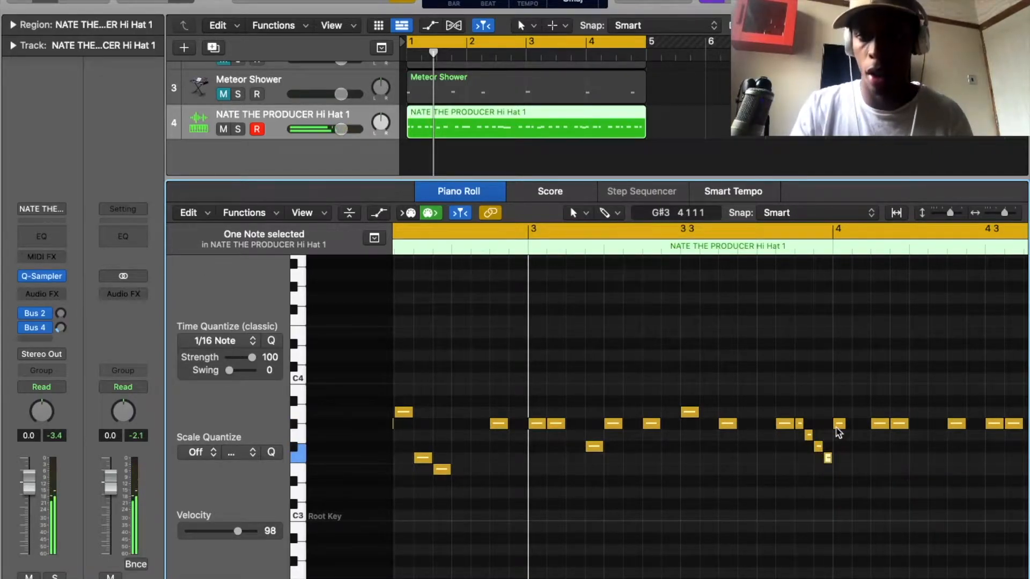
key(space)
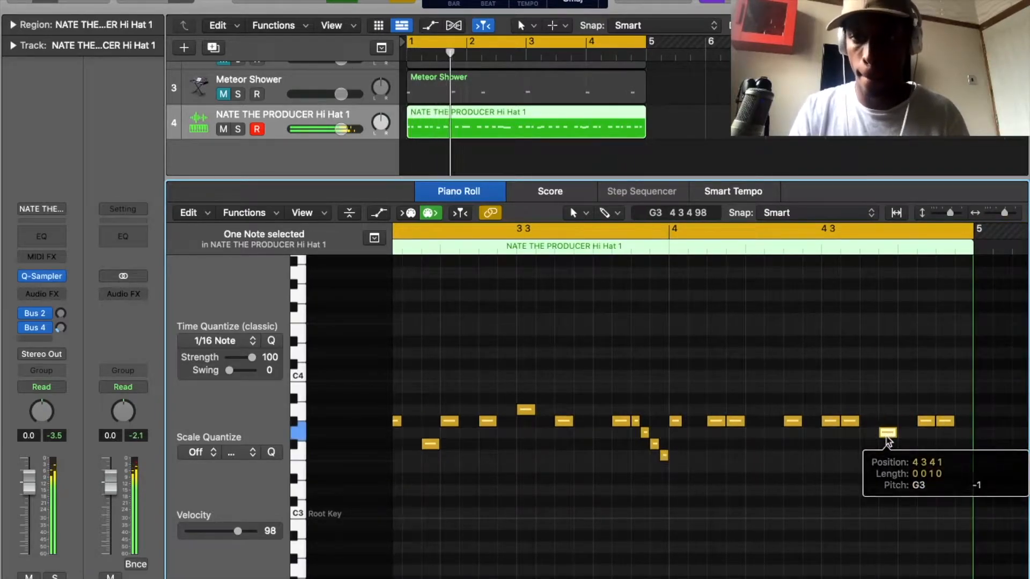
drag(829, 421, 828, 413)
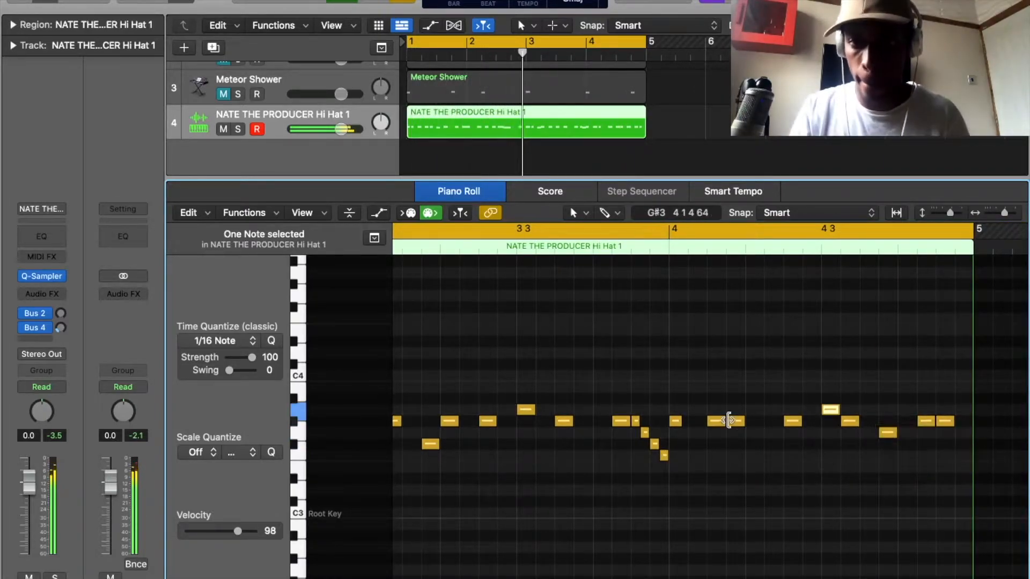
Raise the hi-hat note at 3 2 1 to B3 and the one at 3 3 1 to A#3.
click(677, 422)
drag(678, 425, 678, 391)
click(750, 410)
drag(754, 410, 751, 402)
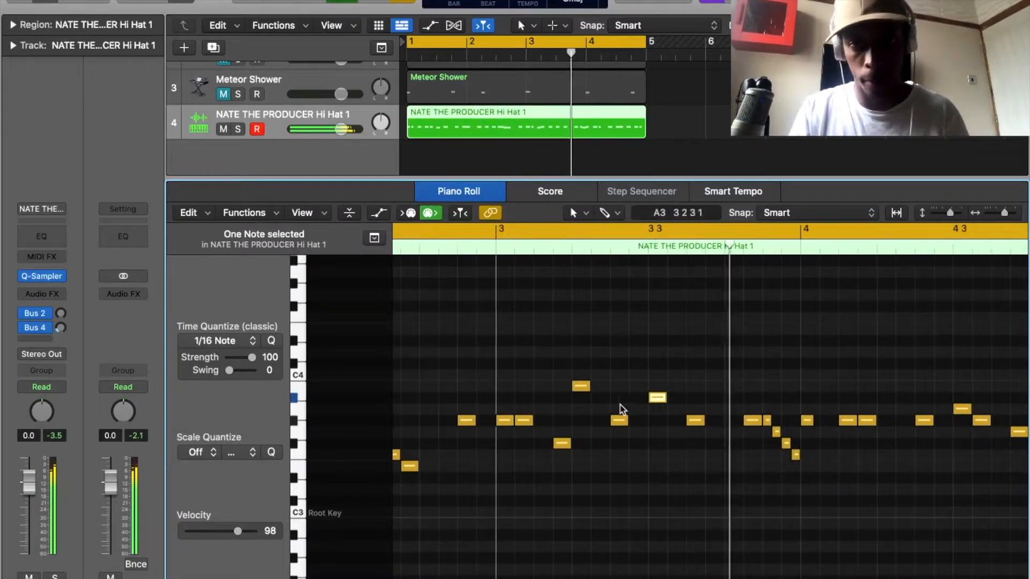
Lower the hi-hat note at 4 1 4 and the last note of bar 4 to F#3, and stop playback.
drag(724, 429, 724, 453)
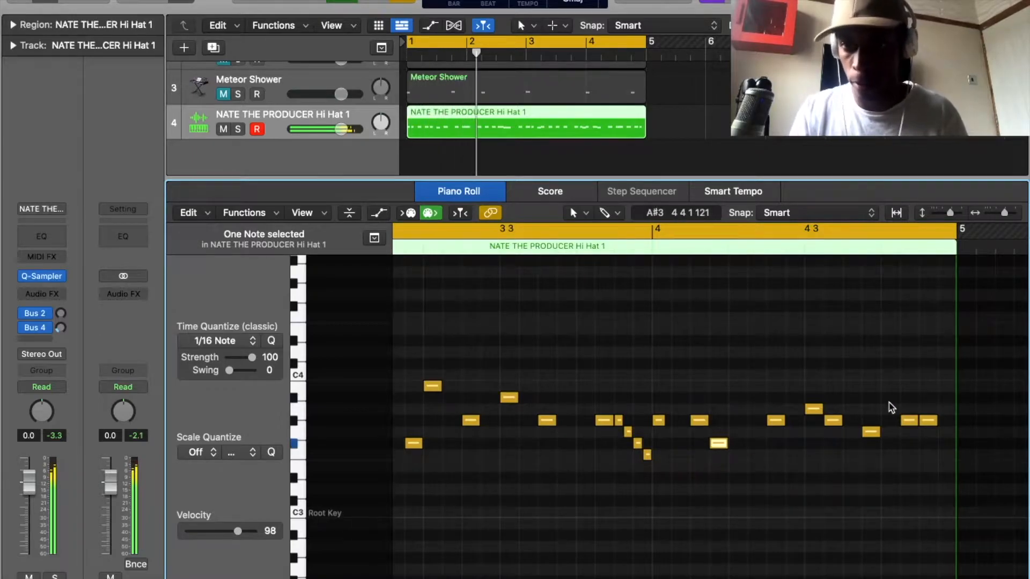
drag(928, 420, 927, 449)
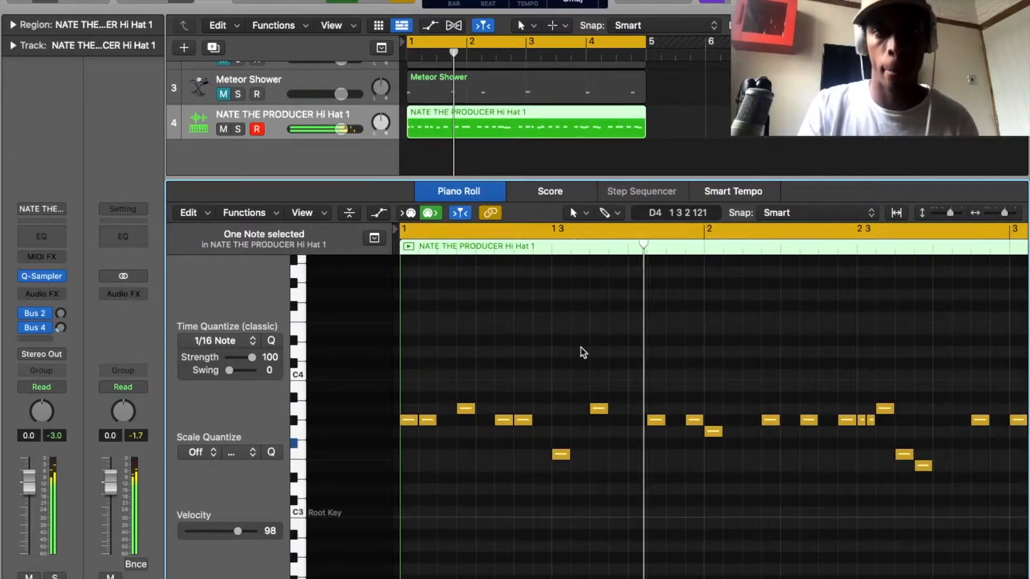
key(space)
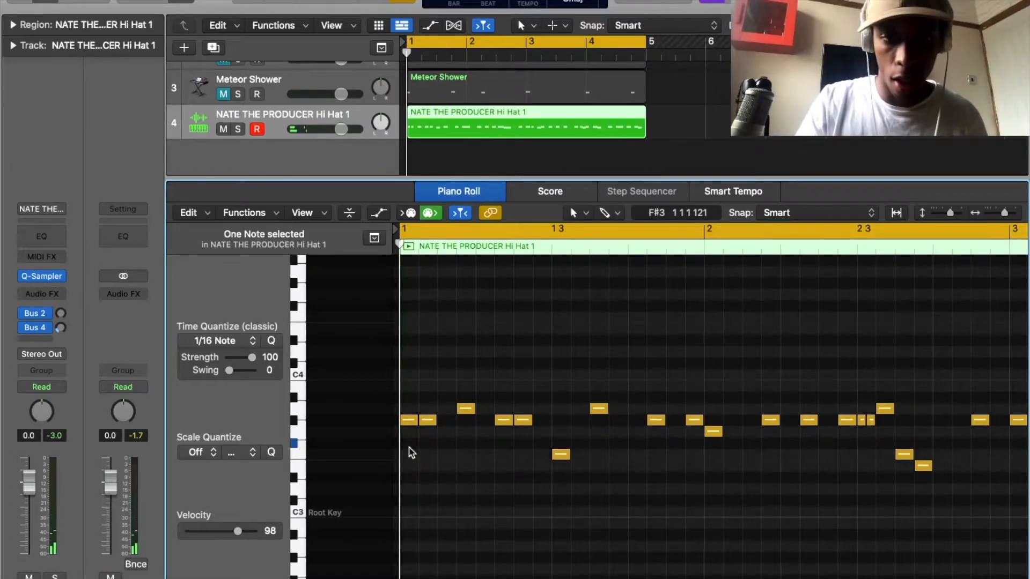
Show the note velocities and lower the second hi-hat note to 78, reducing the notes at 1 2 3 and 1 3 3 as well.
click(411, 420)
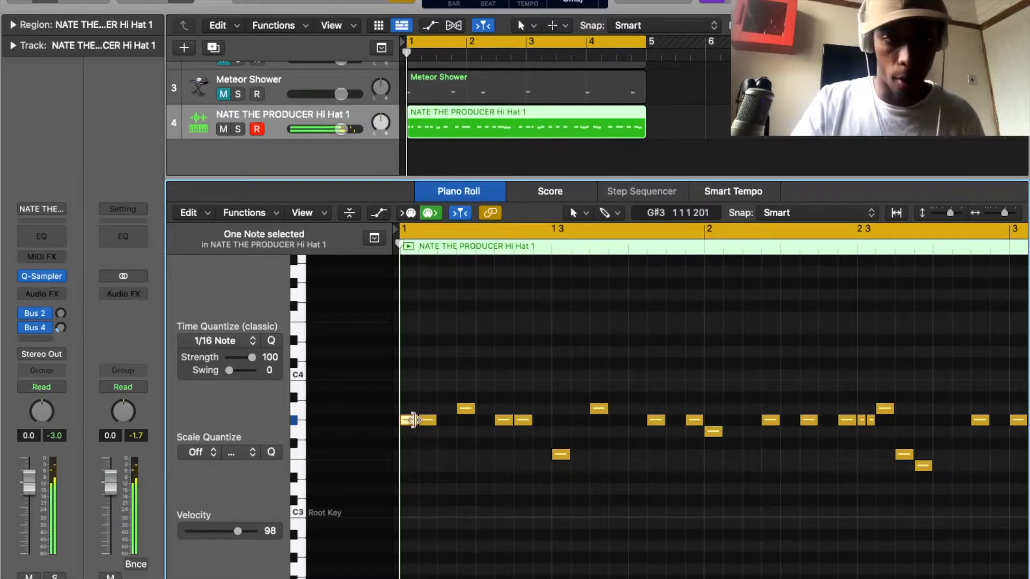
key(a)
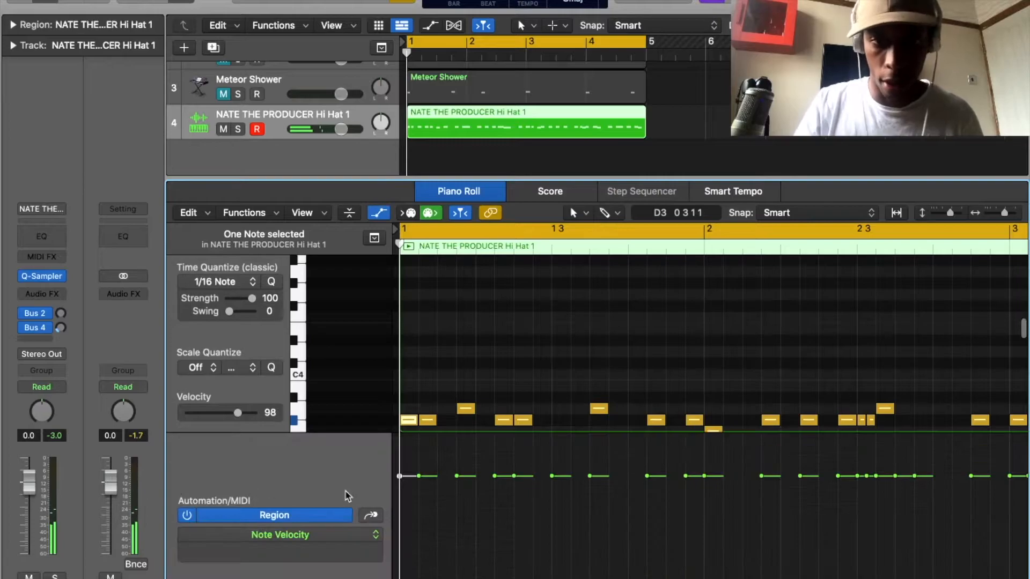
drag(426, 482, 430, 504)
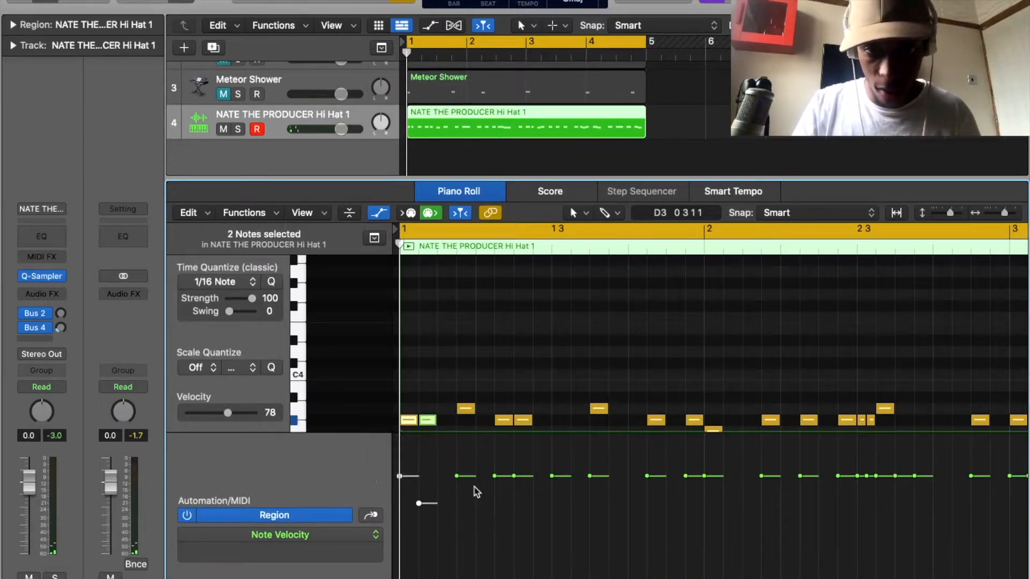
drag(469, 476, 525, 506)
drag(602, 484, 601, 498)
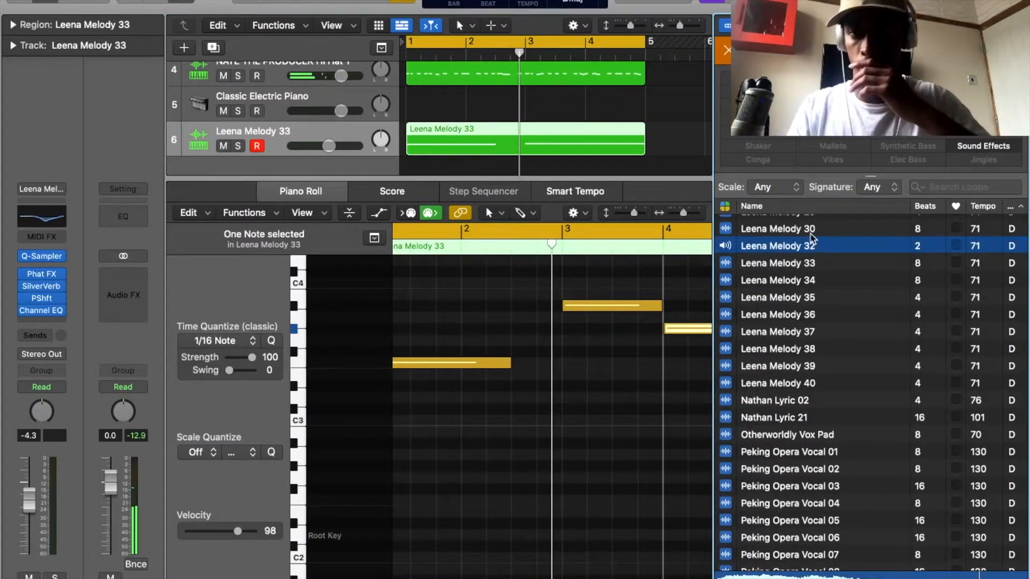
Audition the Leena Melody 30 loop, add it as a new Quick Sampler track and set the sampler to Classic mode.
click(811, 235)
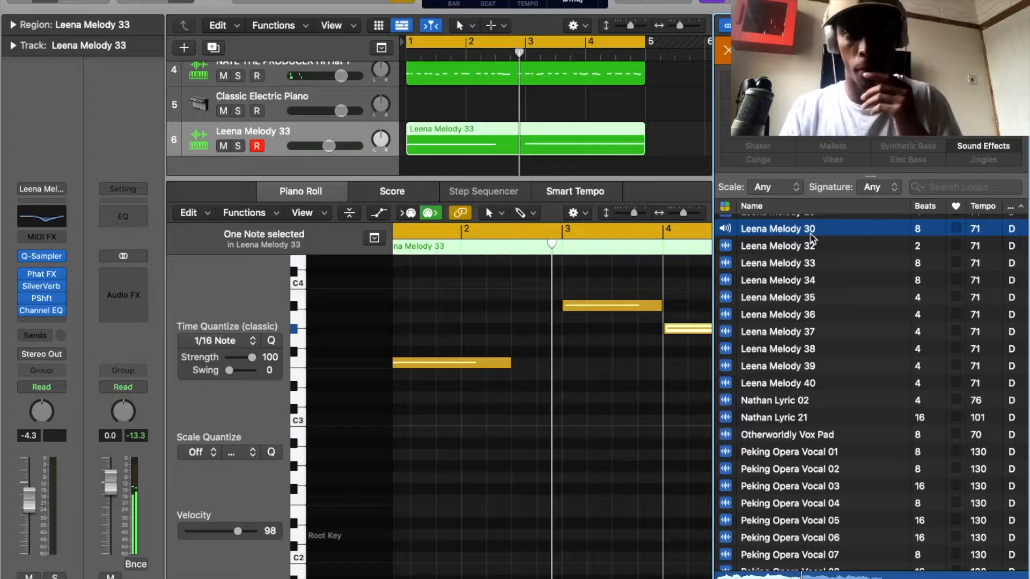
scroll(533, 128, down, 3)
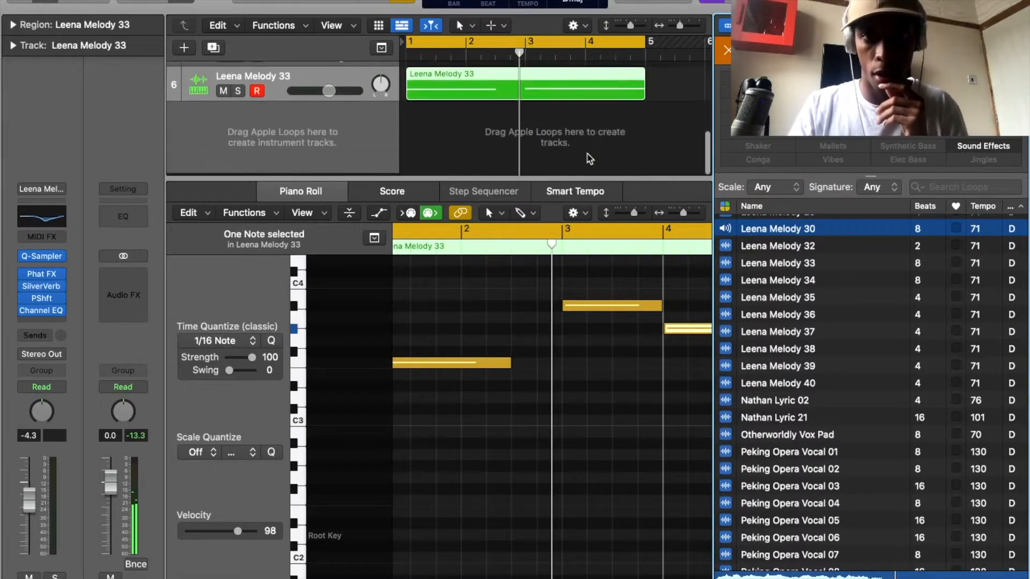
drag(746, 229, 334, 108)
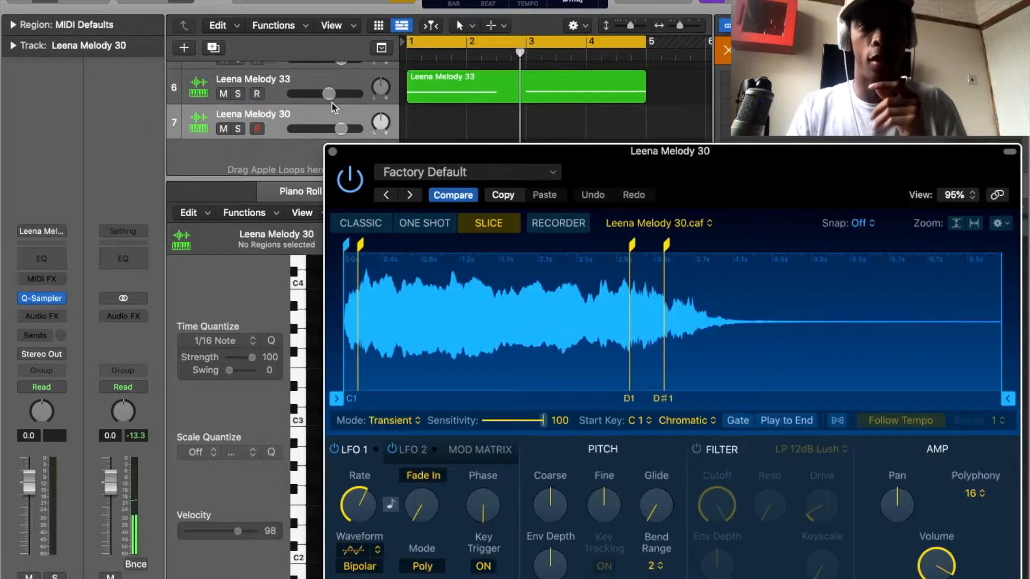
click(365, 223)
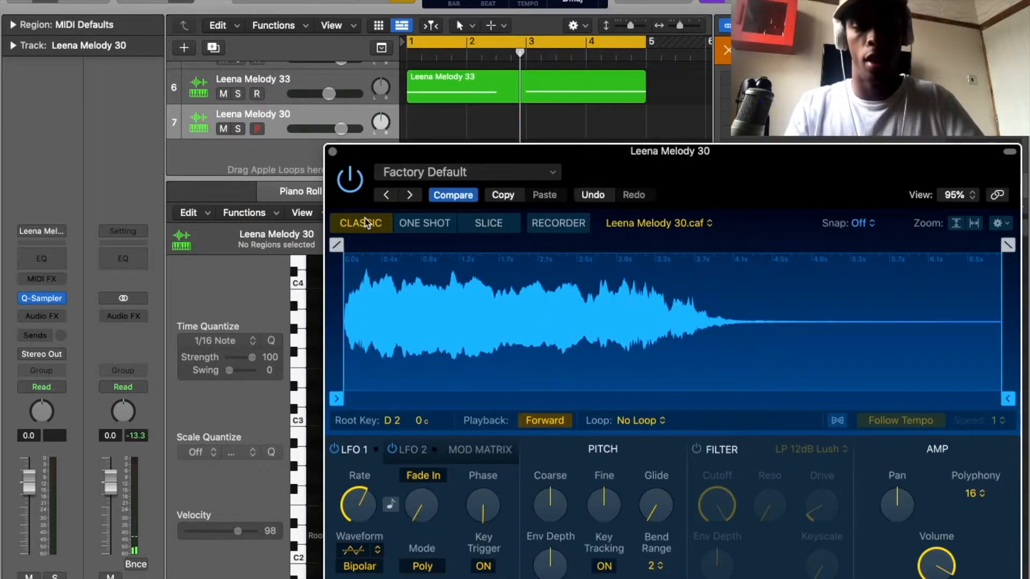
Open Musical Typing, start playback and lower the typing octave to C2 while trying notes on the Leena Melody 30 sampler.
key(super+k)
key(f)
key(f)
key(y)
key(space)
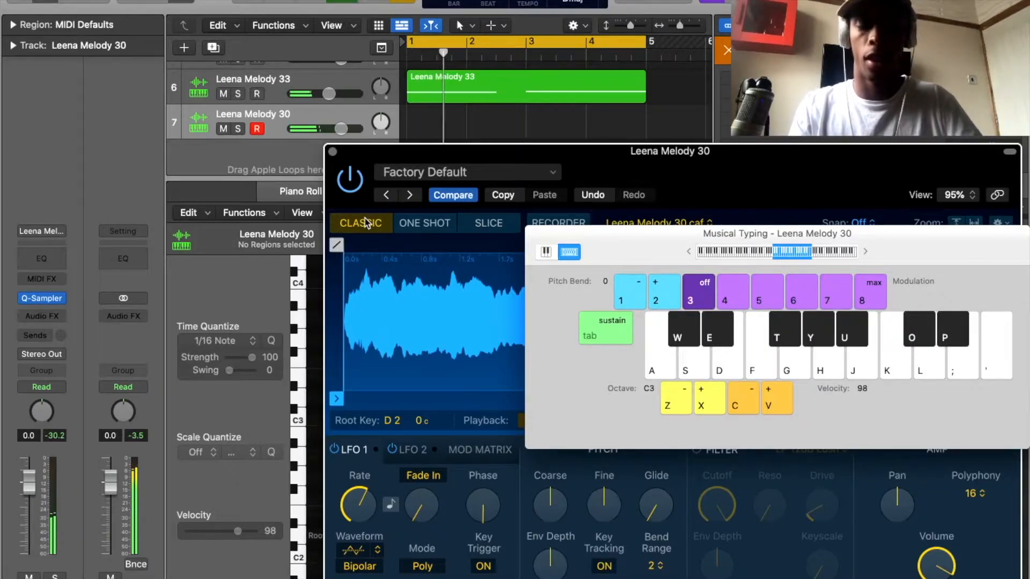
key(h)
key(z)
key(h)
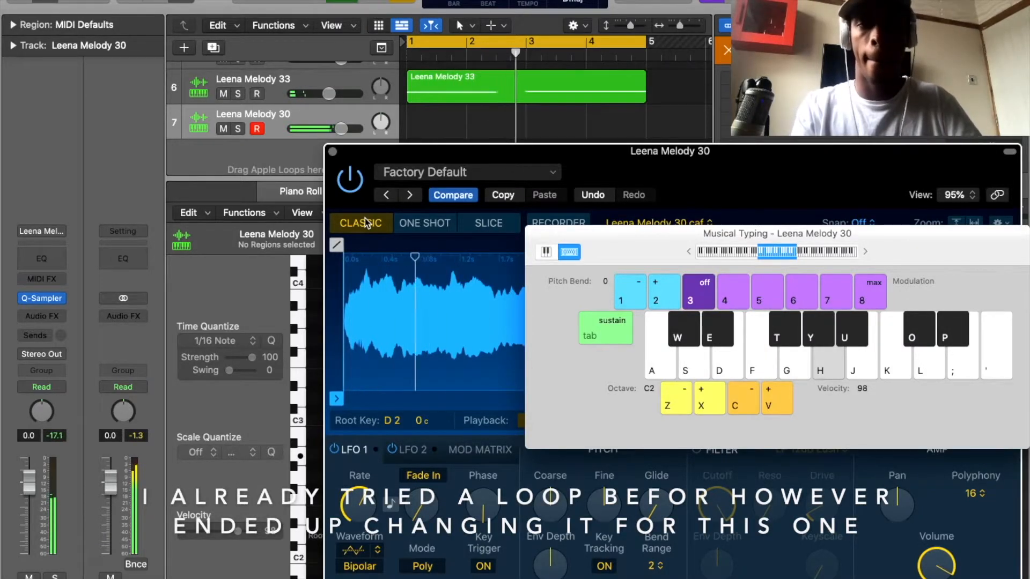
Try different pitches of the Leena Melody 30 sample over the looping beat, including G#2, F#2, A2, D#2, C#2 and E2.
key(y)
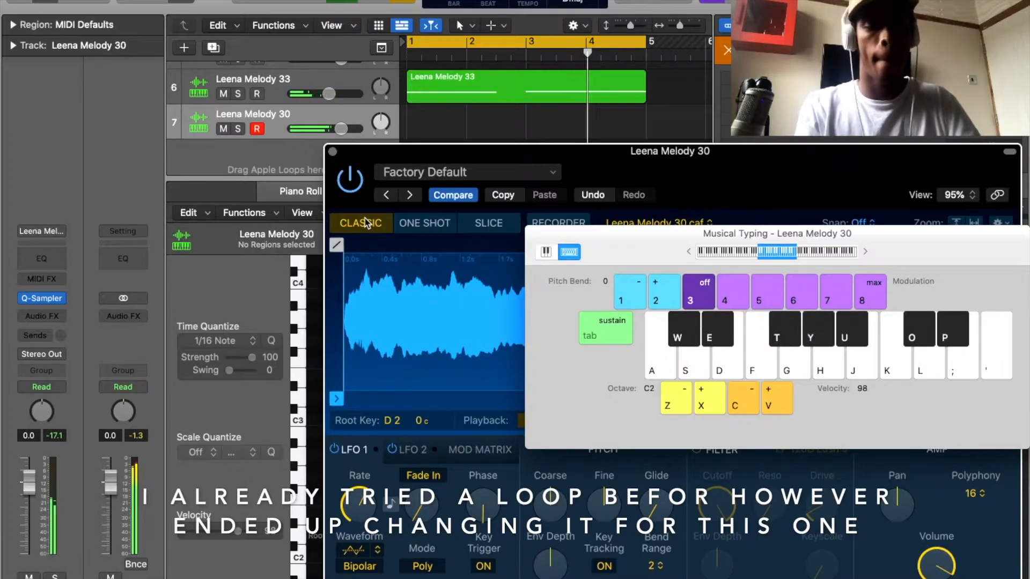
key(t)
key(h)
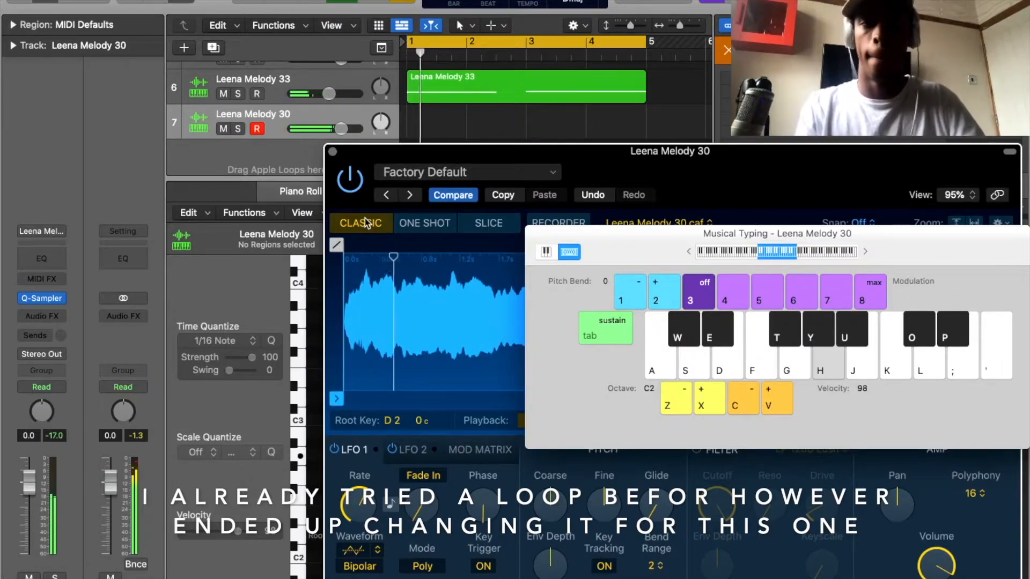
key(h)
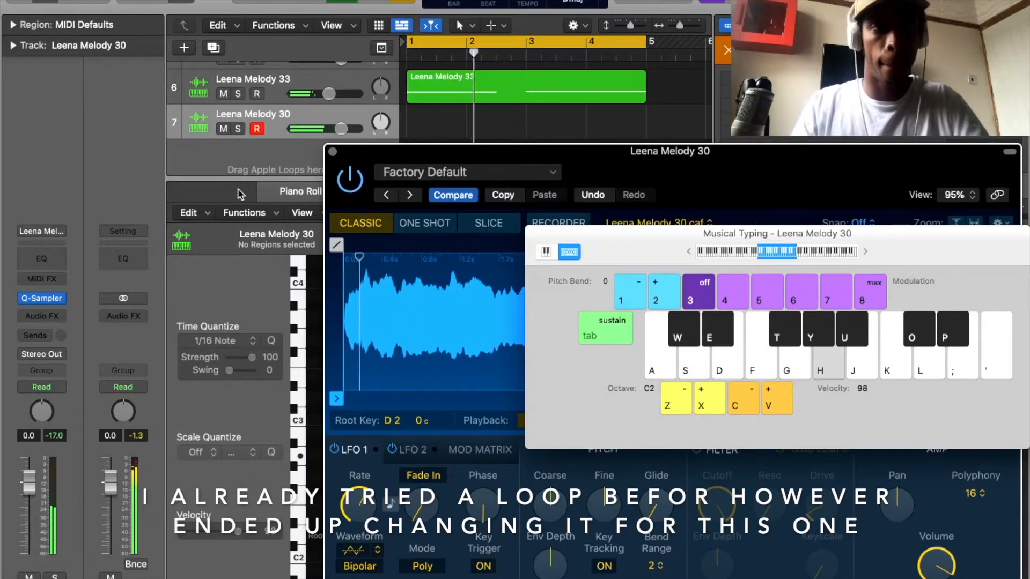
click(277, 98)
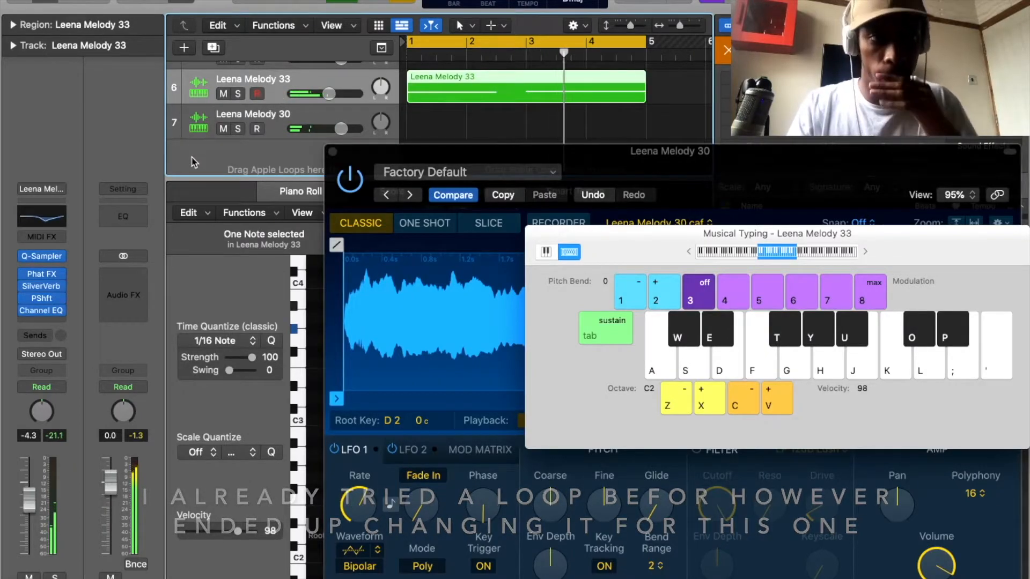
click(342, 114)
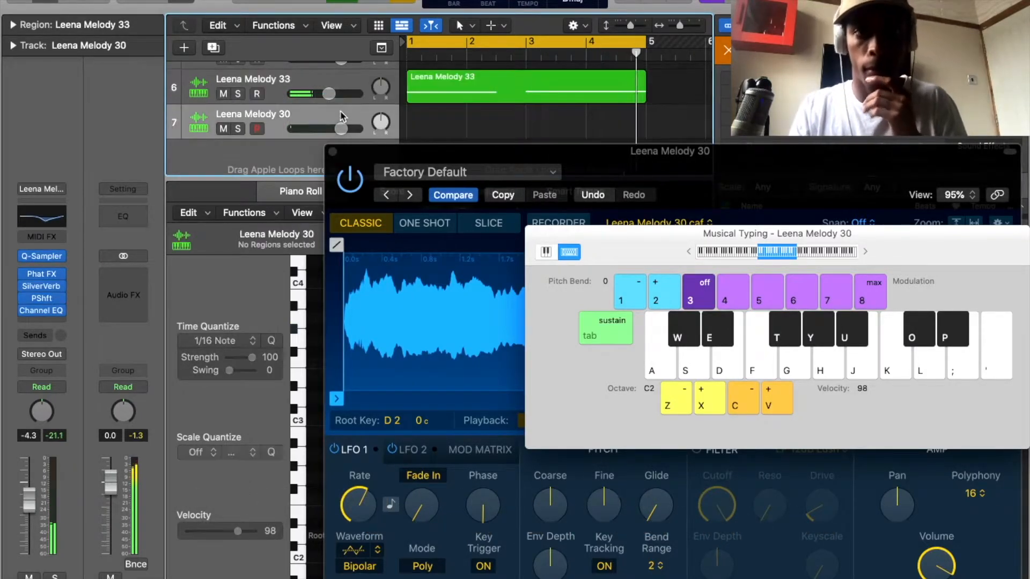
key(y)
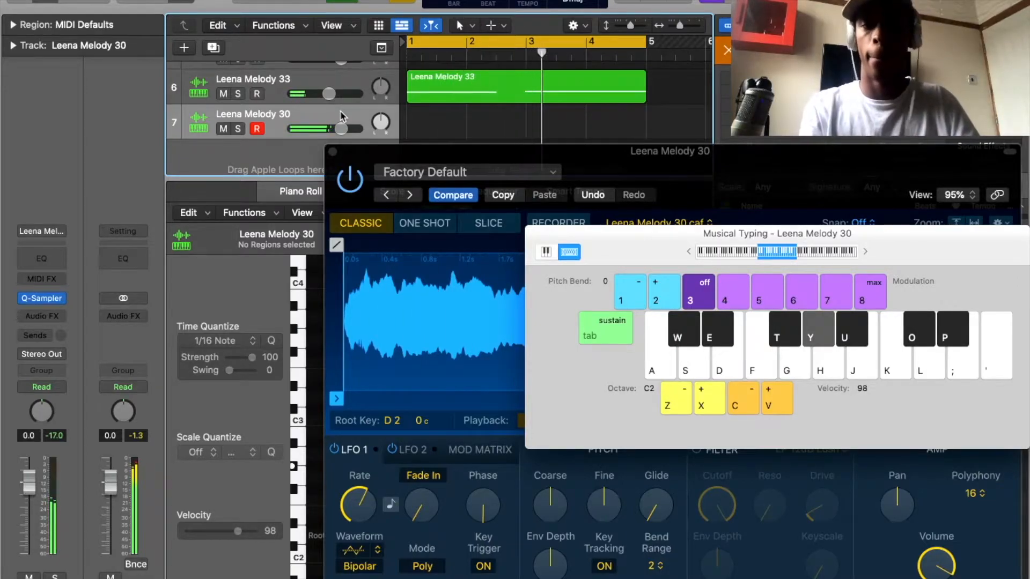
key(e)
key(w)
key(e)
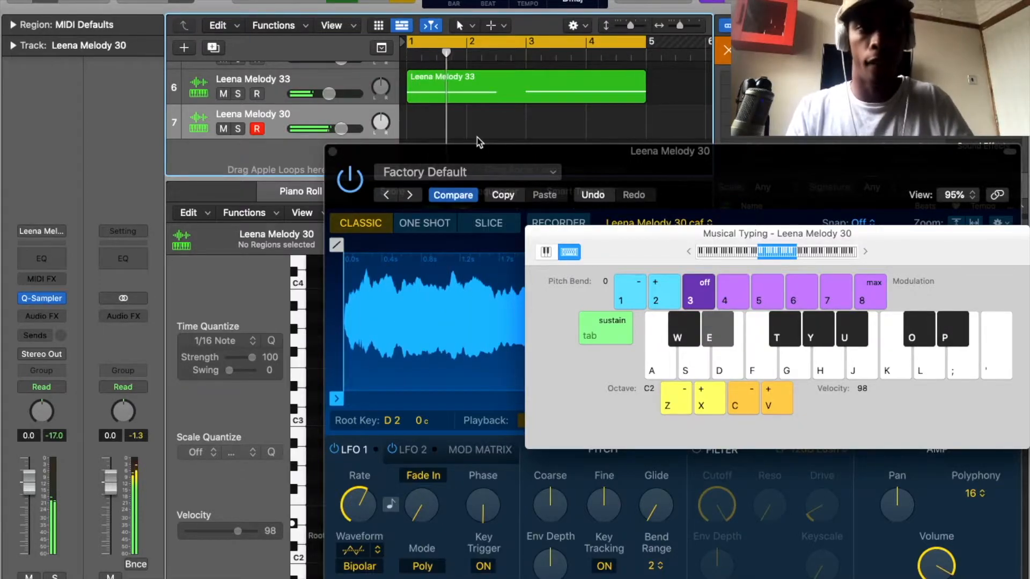
key(d)
key(e)
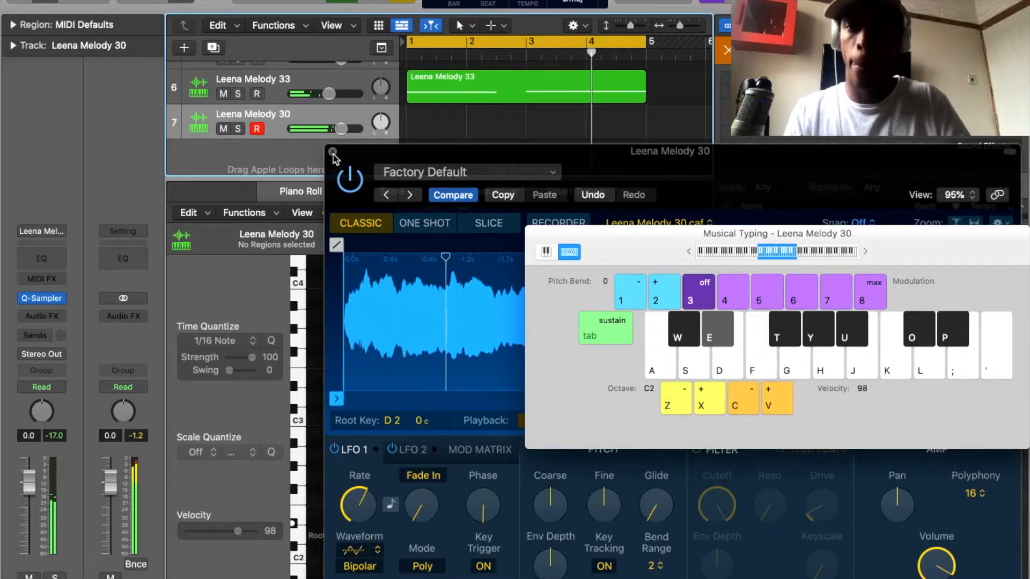
Close the sampler and add a Channel EQ to Leena Melody 30 with a -5.6 dB dip at 1060 Hz and a high cut at 1610 Hz.
click(332, 153)
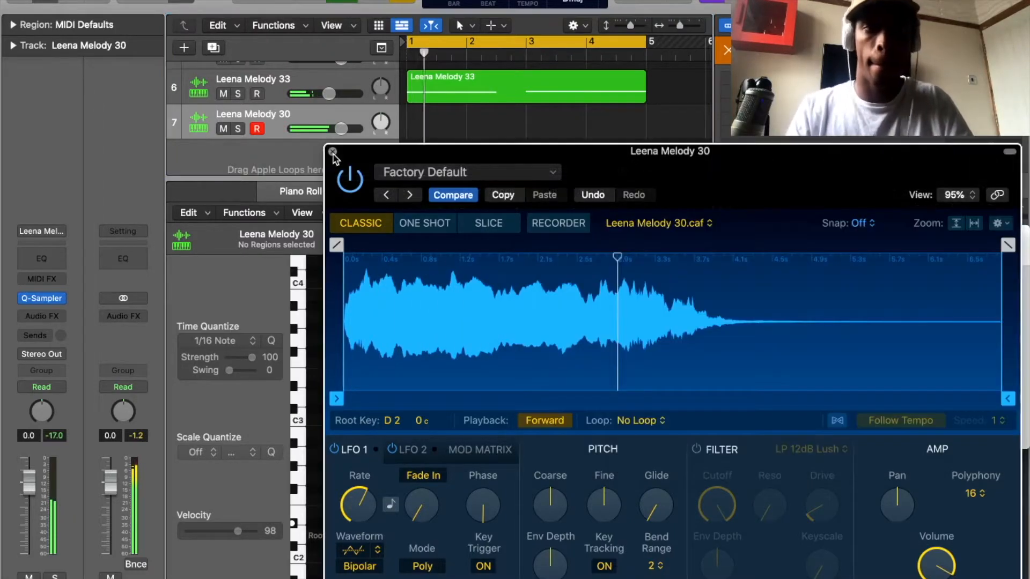
click(332, 153)
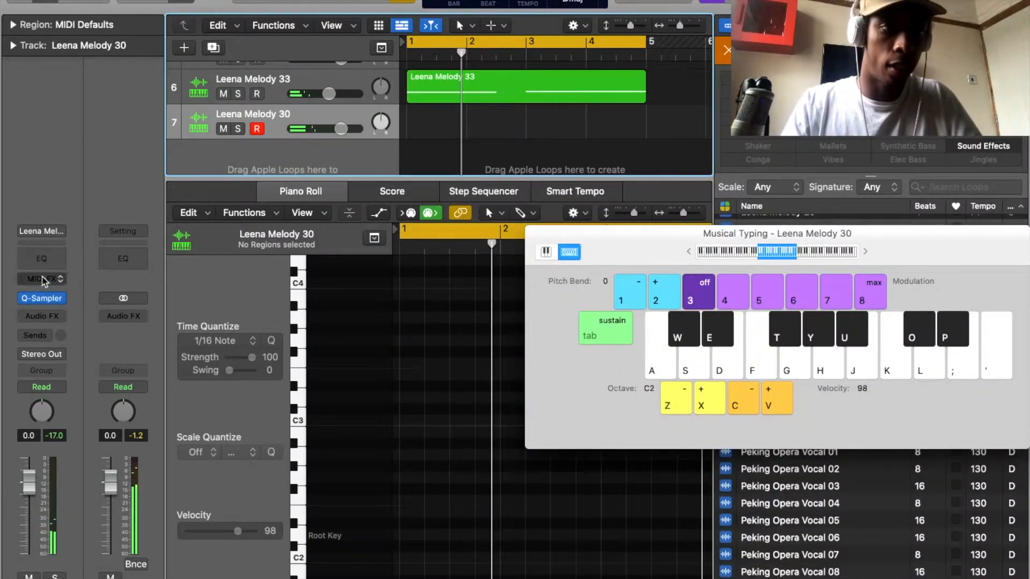
click(42, 259)
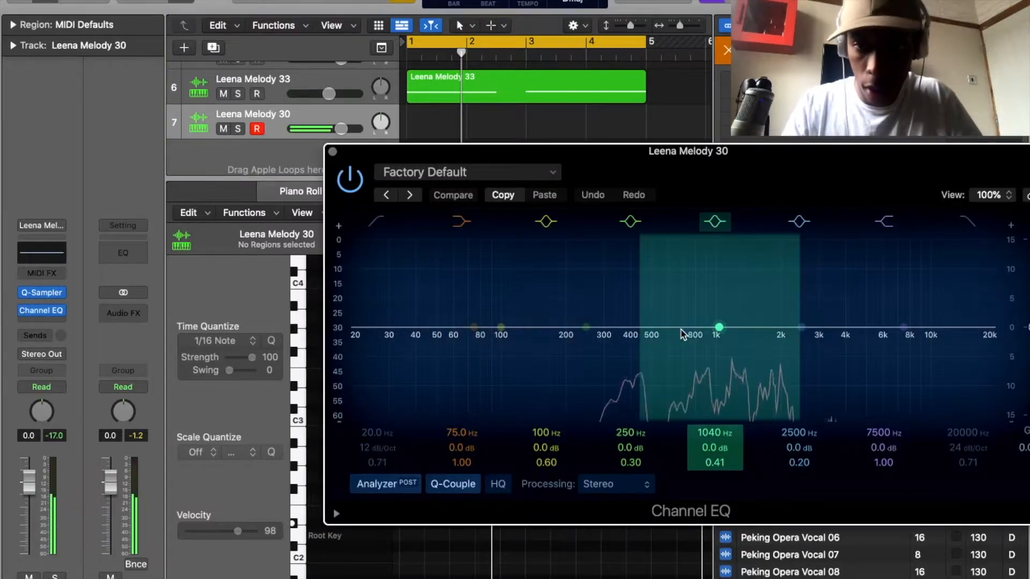
drag(682, 335, 682, 396)
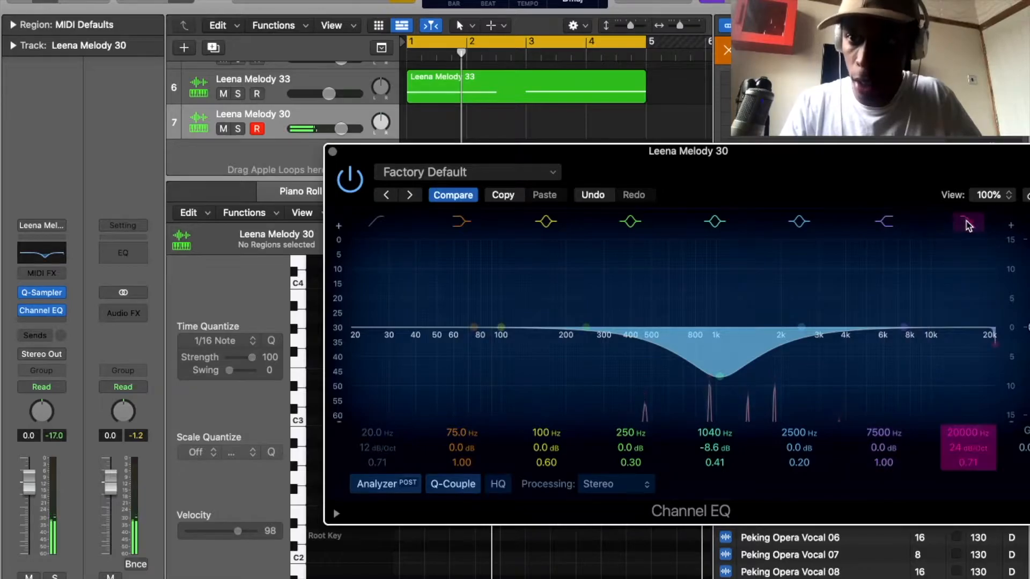
drag(989, 346, 759, 344)
drag(720, 377, 721, 361)
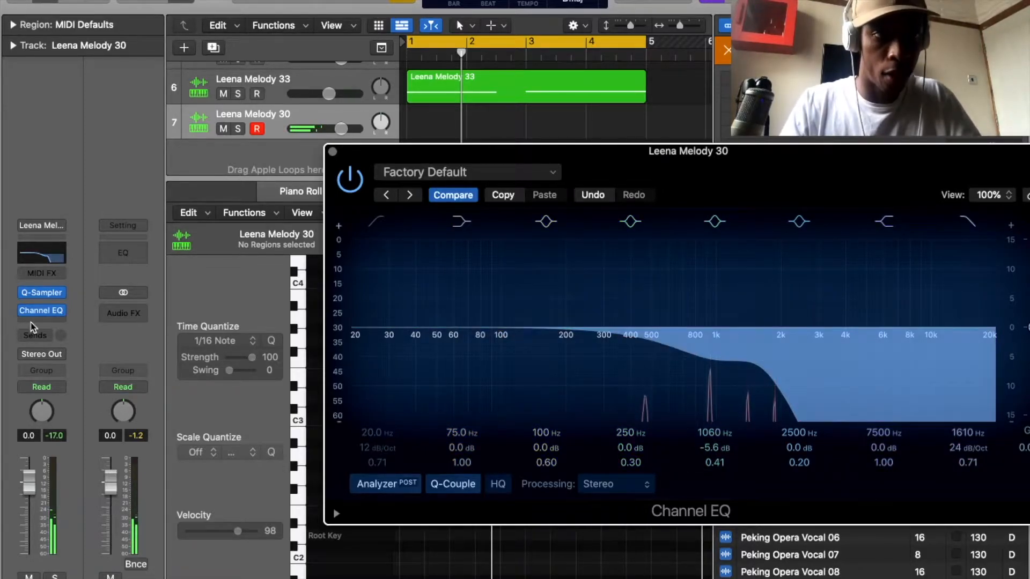
Insert a SilverVerb after the Channel EQ with dry at 36% and wet at 70%, and close its window.
click(34, 322)
click(36, 326)
mouse_move(101, 388)
click(159, 382)
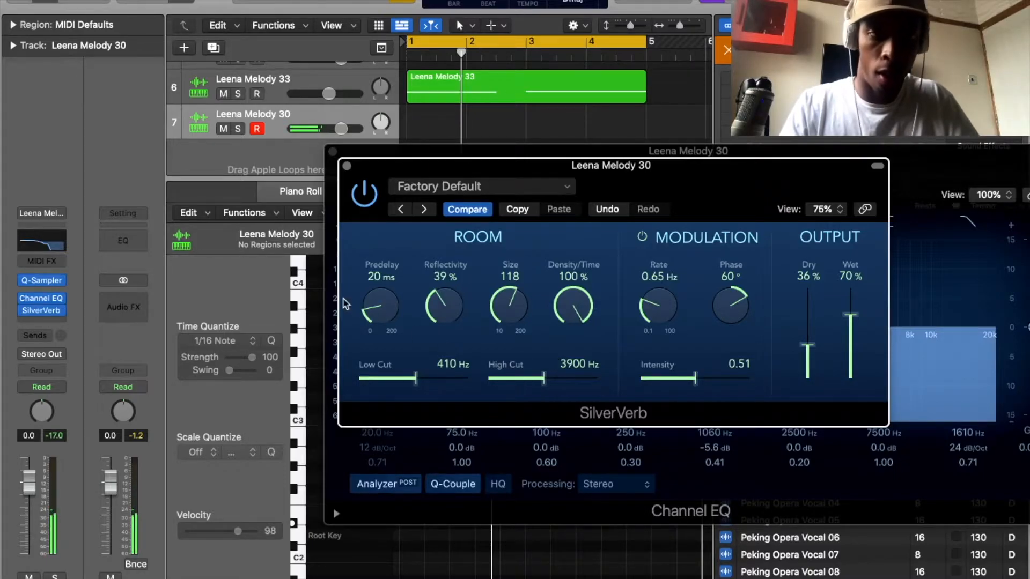
click(348, 167)
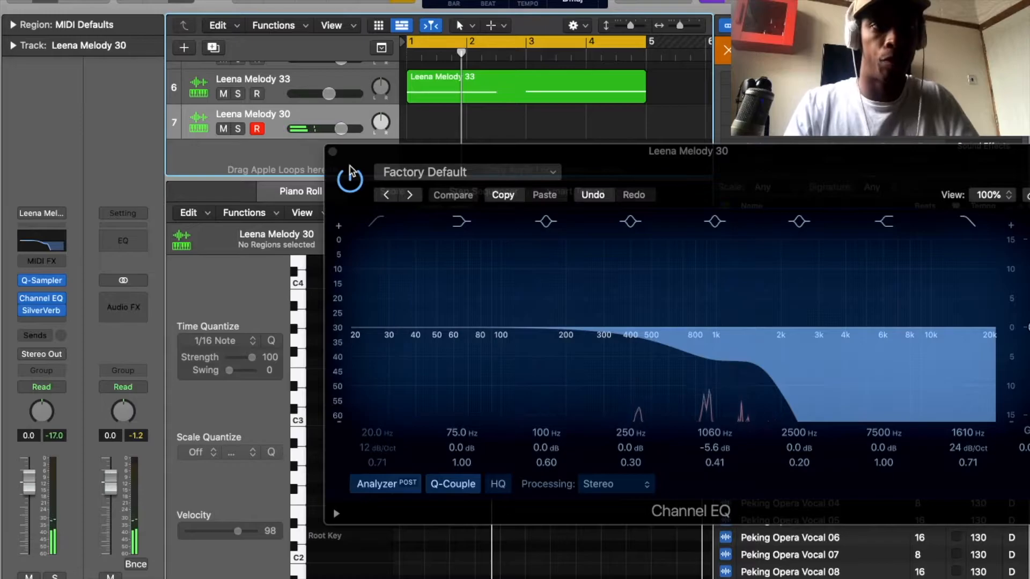
Mute the Leena Melody 33 track.
click(224, 96)
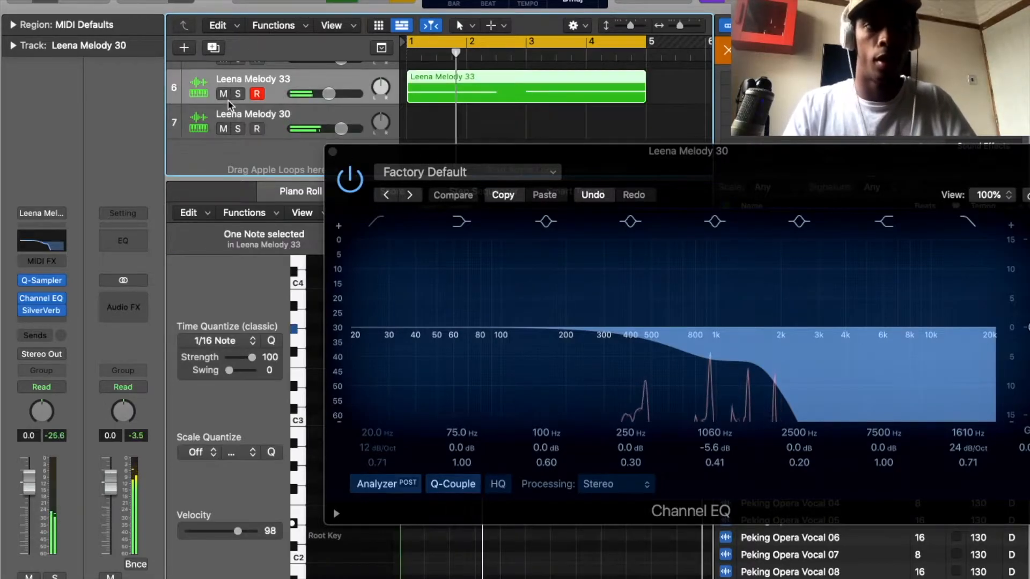
click(223, 94)
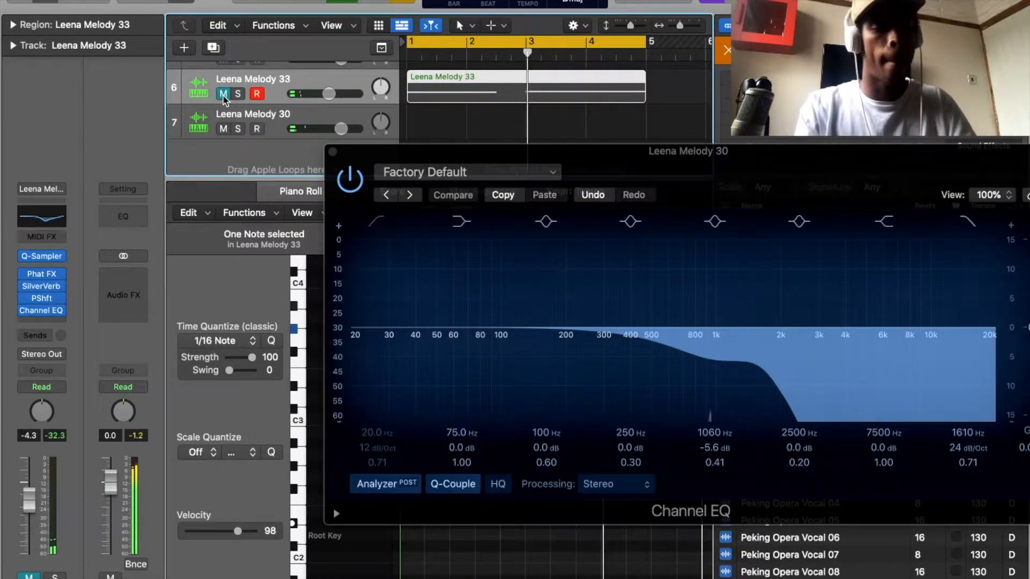
Record a melody with the notes D#2, G#2 and F#2 on the Leena Melody 30 track over the looping beat.
click(272, 121)
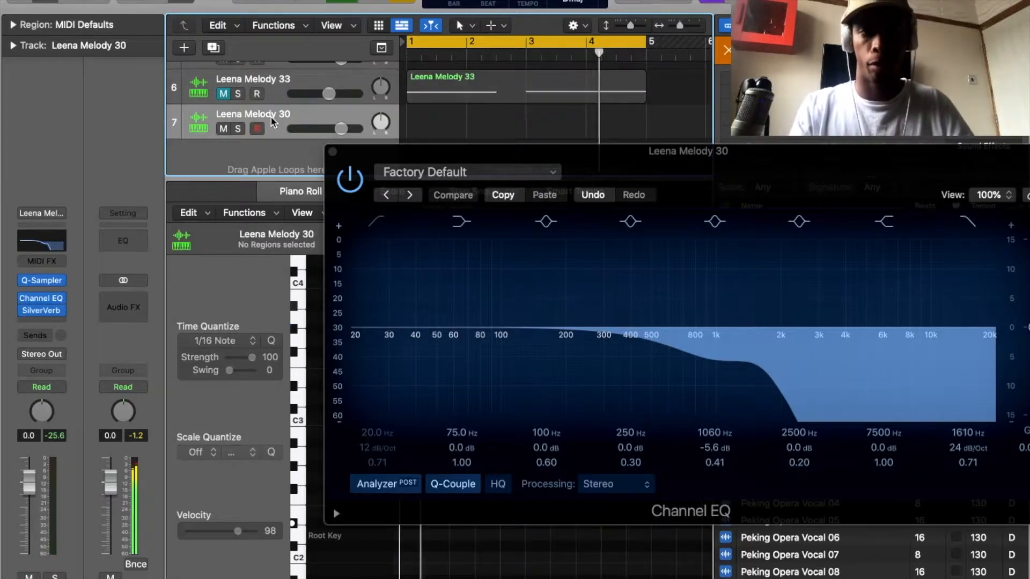
key(p)
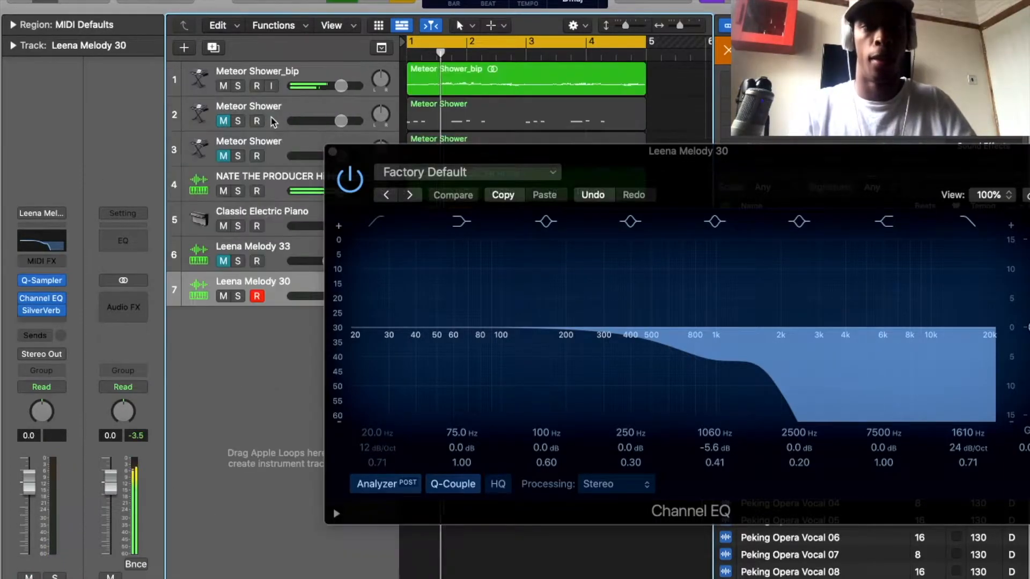
key(super+k)
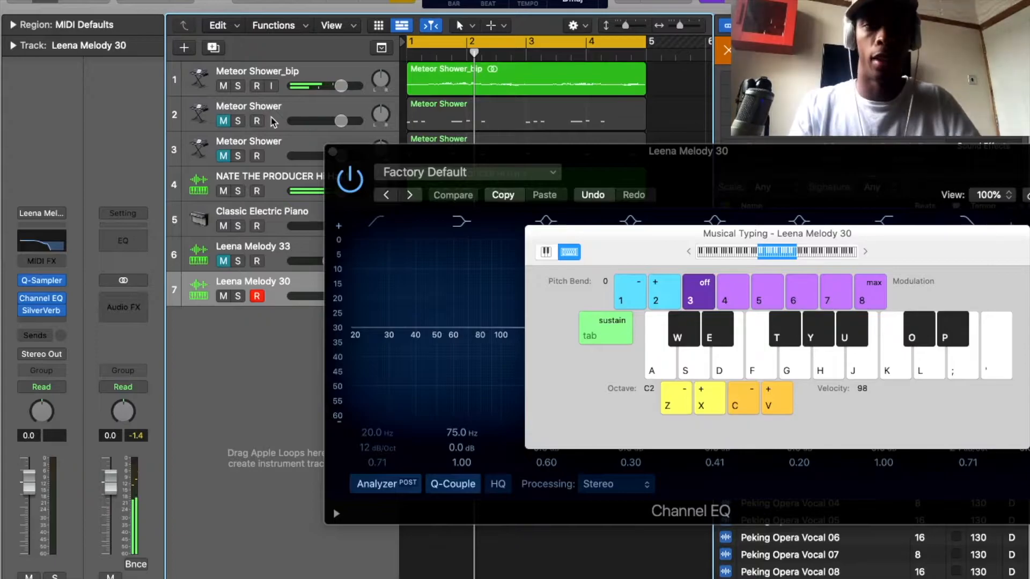
key(e)
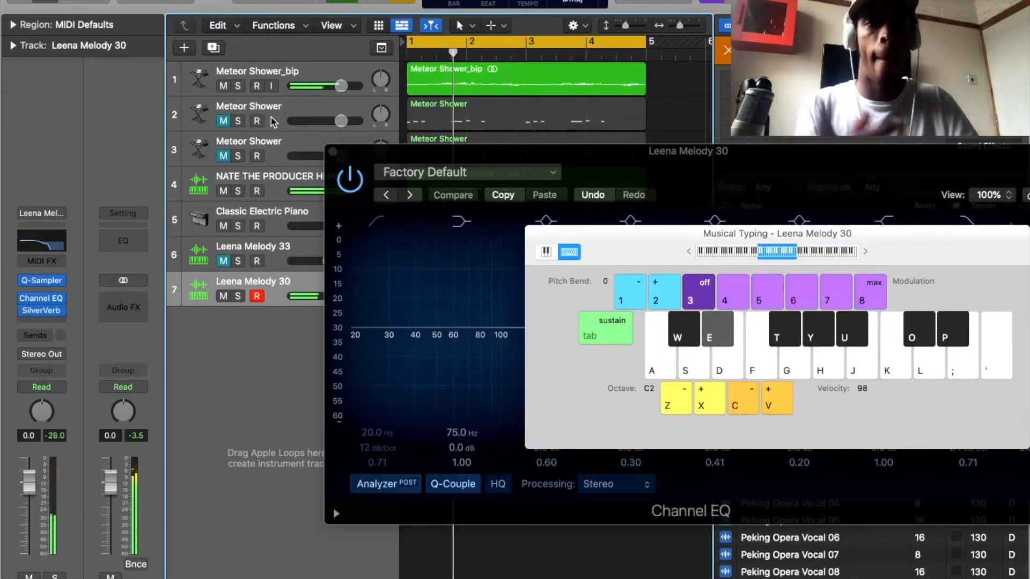
key(y)
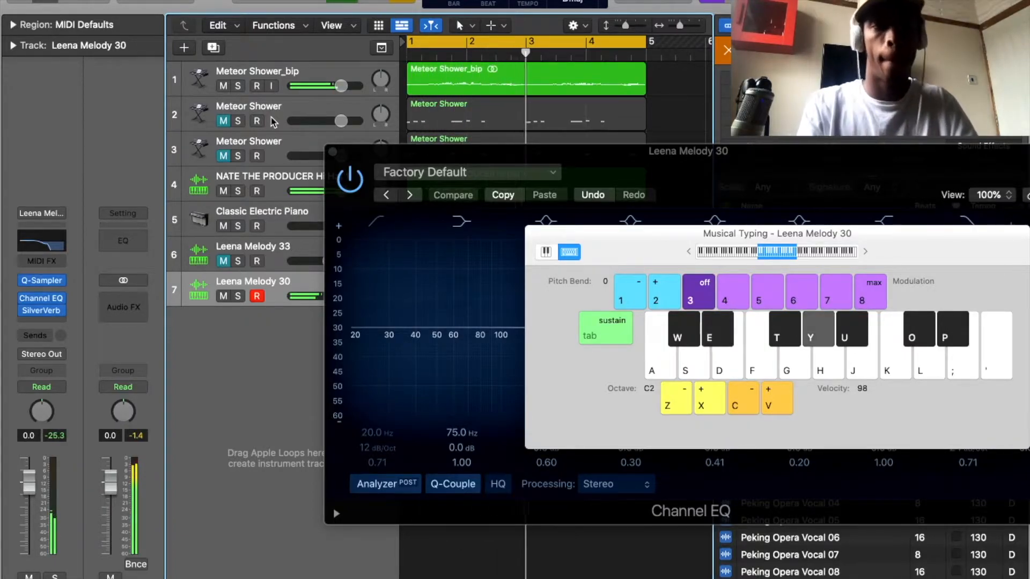
key(t)
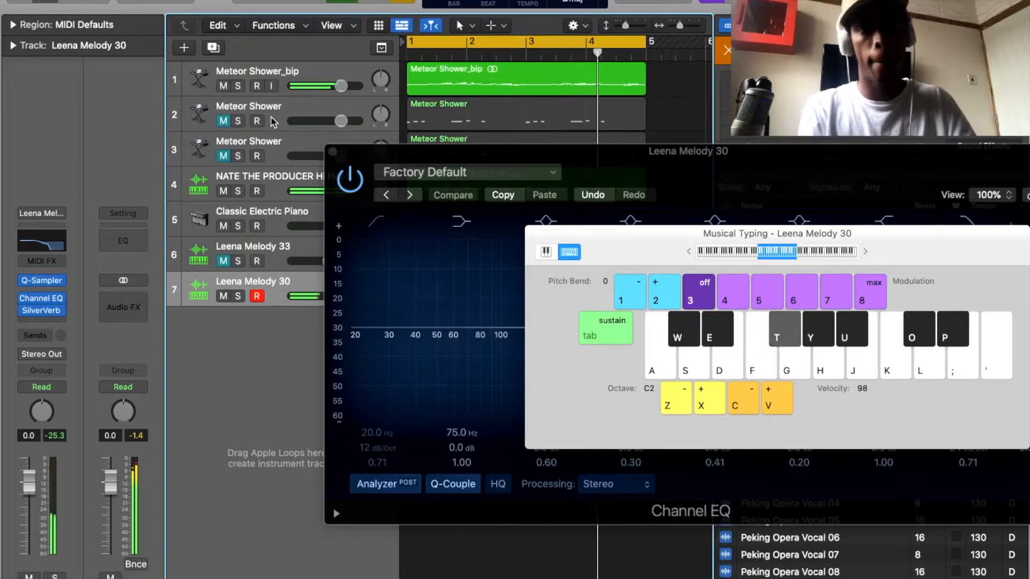
key(e)
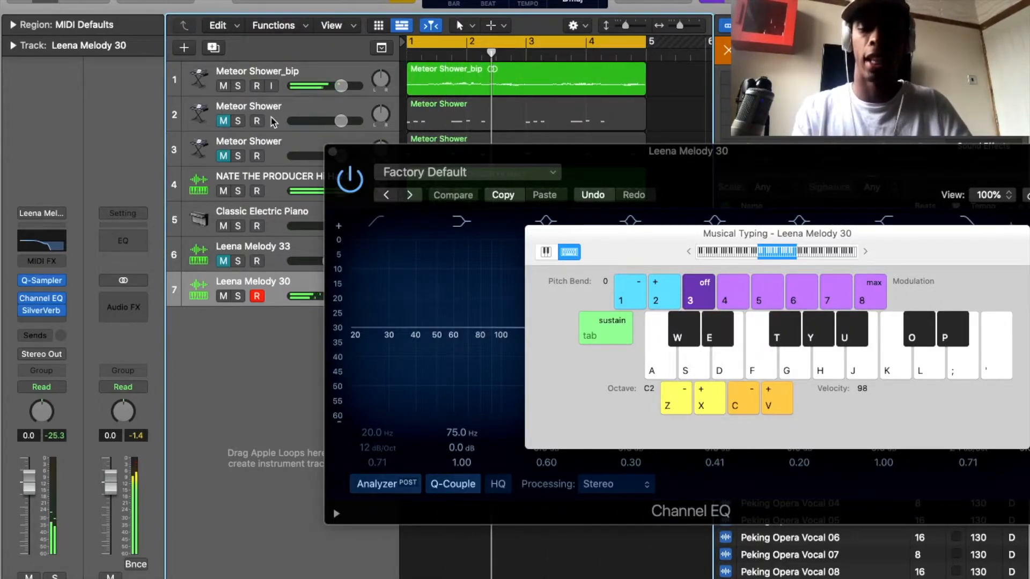
Delete the Leena Melody 33 track with its region and close the on-screen keyboard.
click(272, 245)
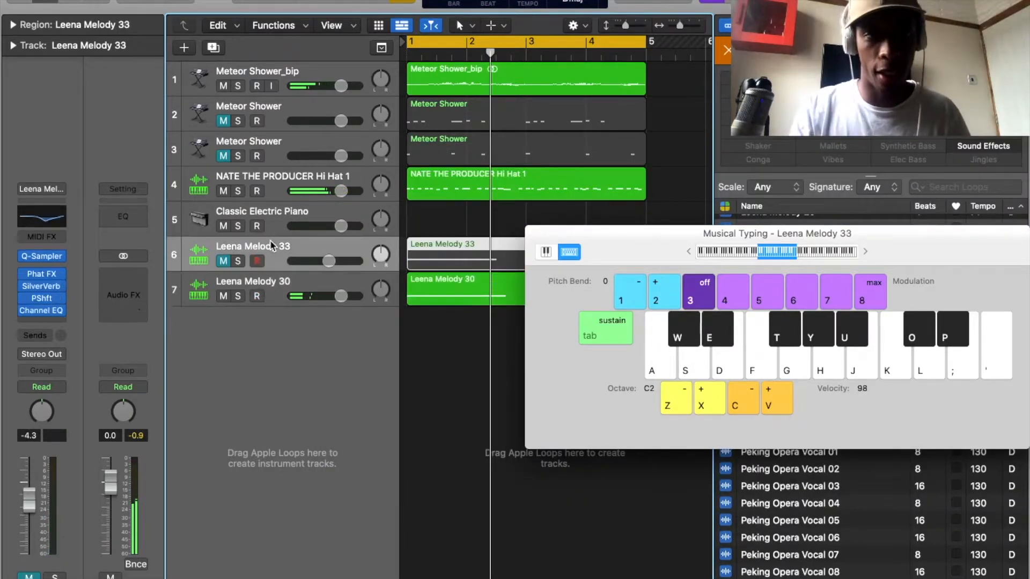
key(Delete)
key(Delete)
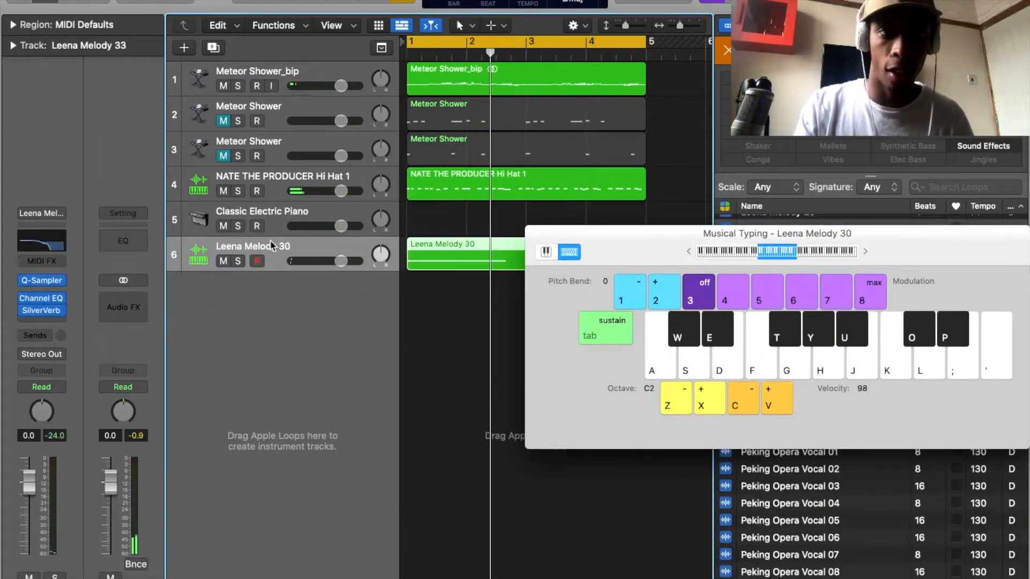
click(535, 232)
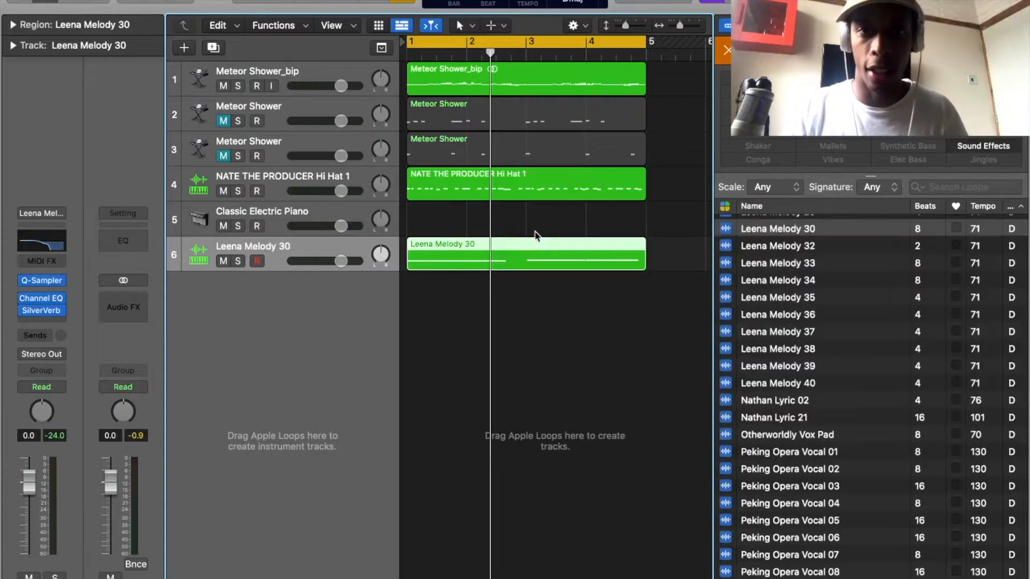
Quantize all notes of the Leena Melody 30 region to 1/16 notes and hide the loop browser.
double_click(509, 258)
click(427, 422)
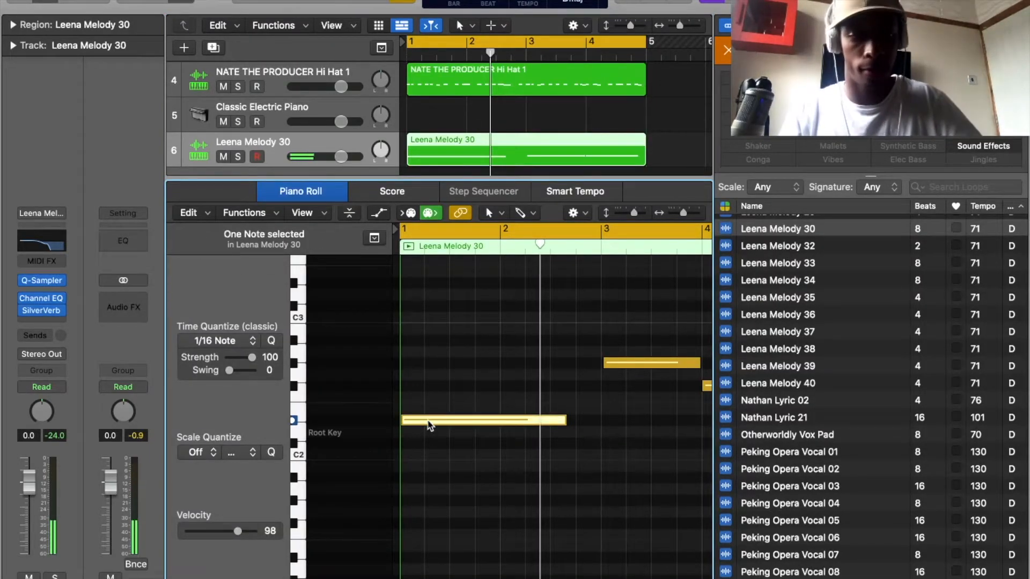
key(super+a)
key(q)
click(600, 429)
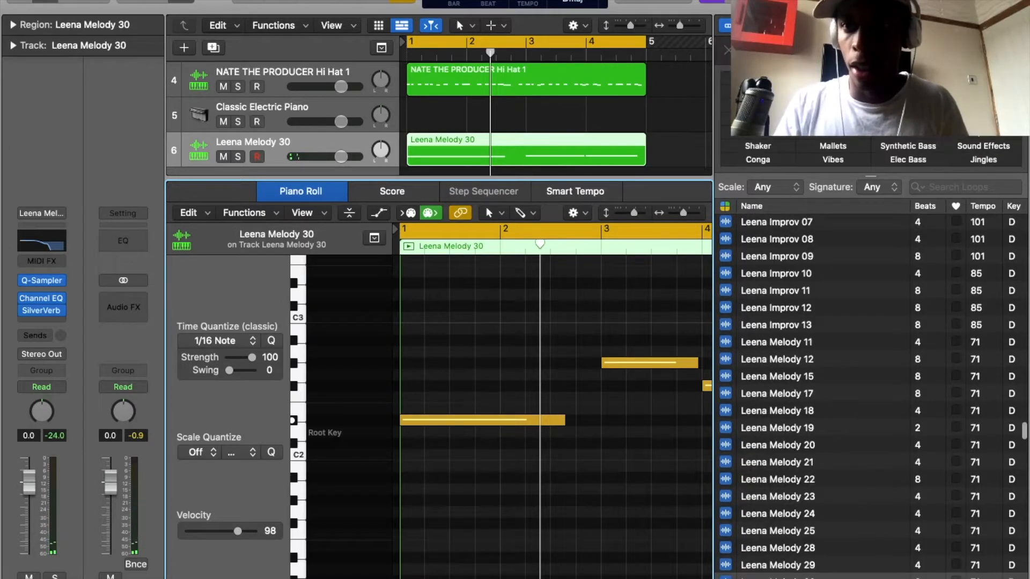
key(o)
click(578, 430)
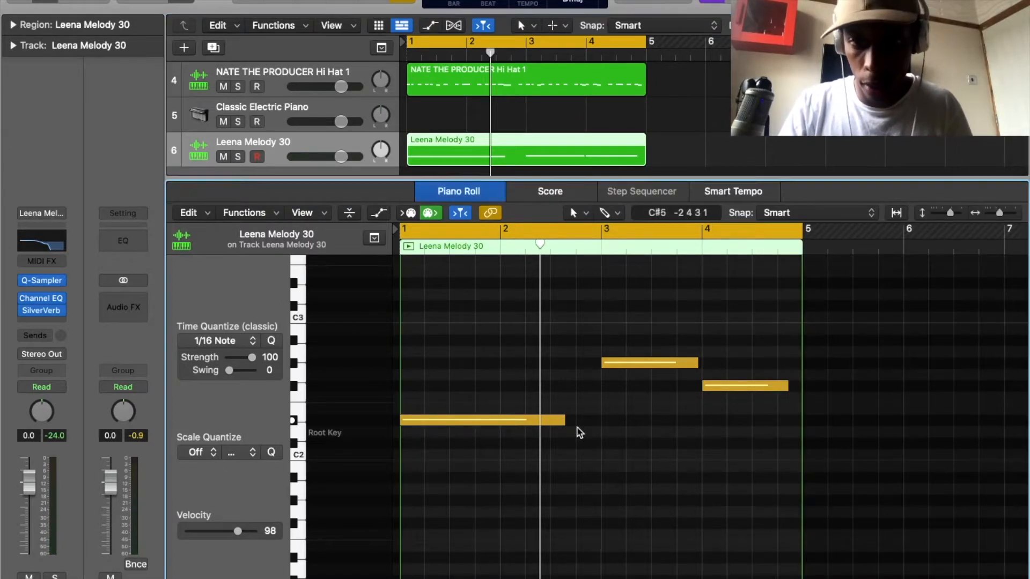
Shorten the D#2 note to end about halfway through bar 2 and lengthen the G#2 note to reach bar 4.
drag(565, 420, 555, 419)
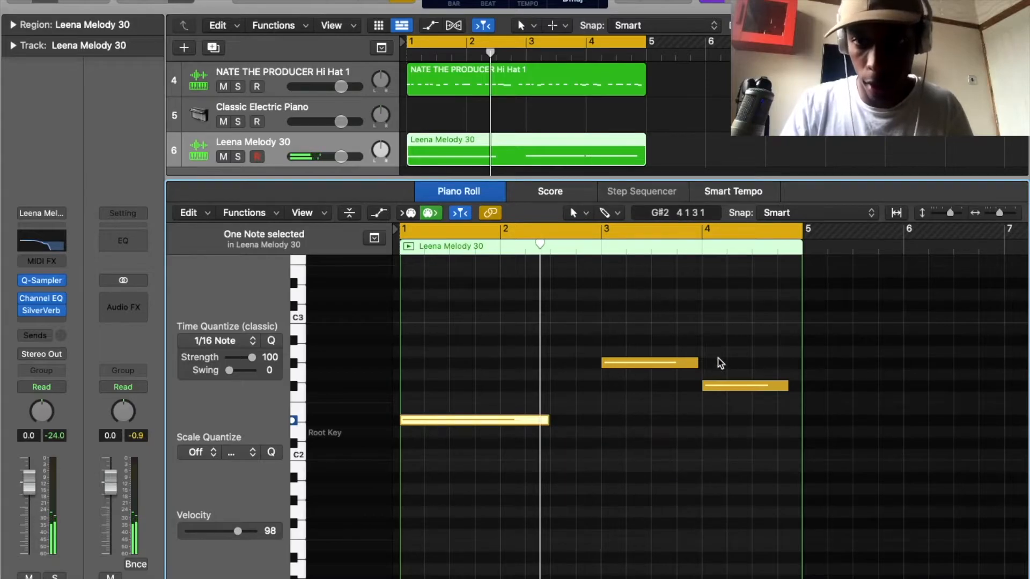
drag(696, 363, 701, 363)
drag(786, 386, 788, 386)
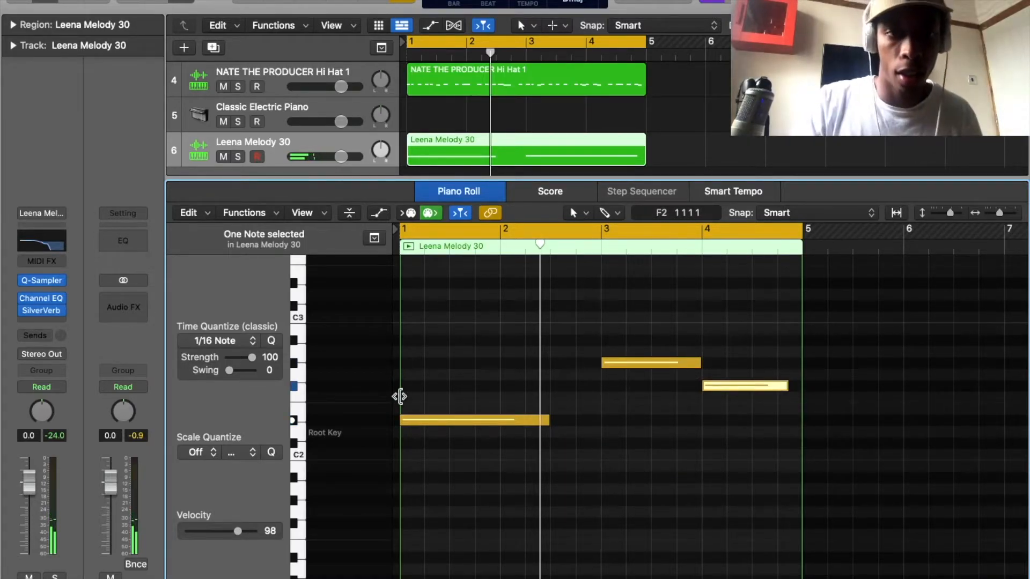
key(r)
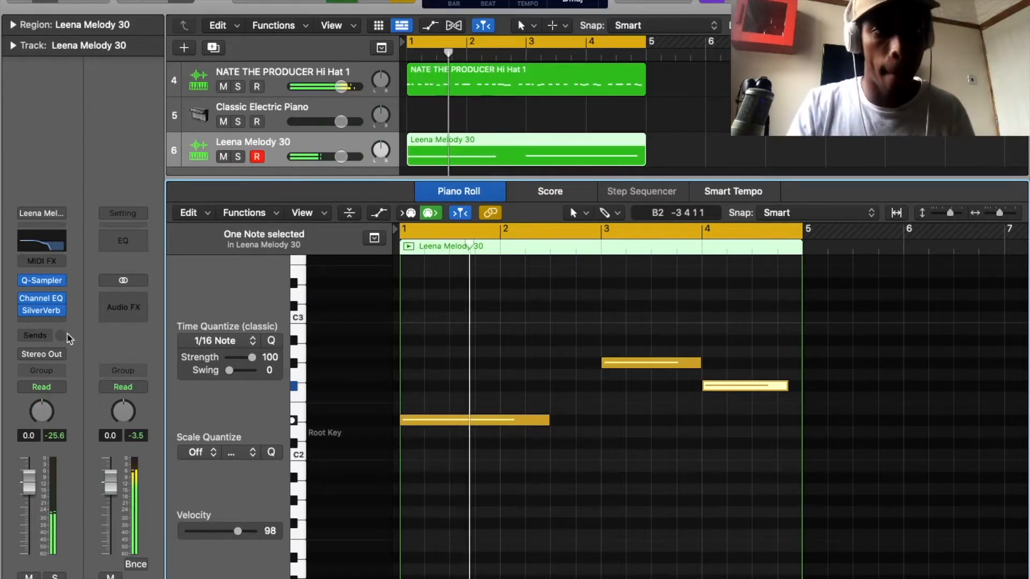
click(42, 322)
mouse_move(82, 385)
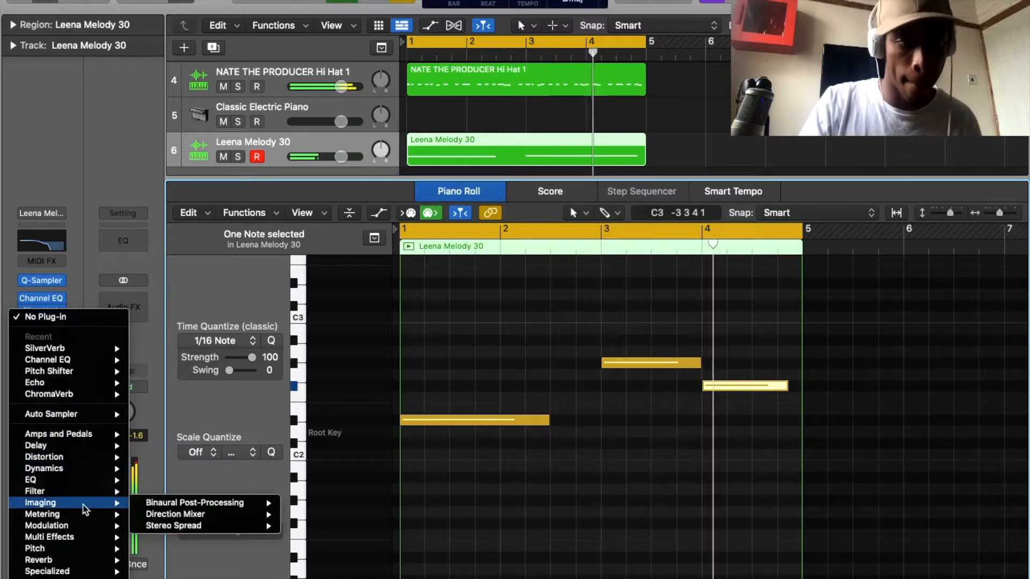
mouse_move(88, 482)
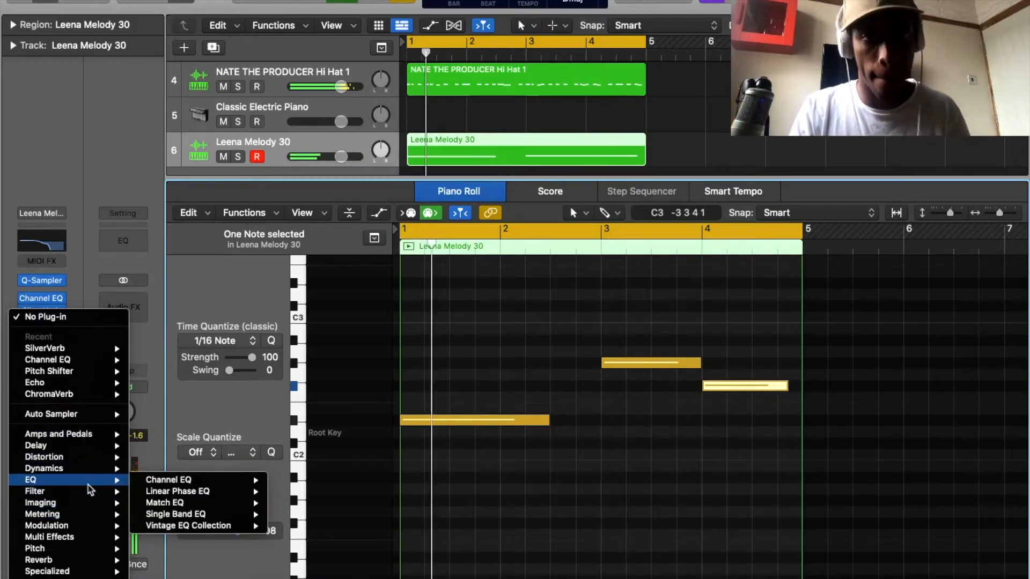
click(381, 145)
key(space)
key(space)
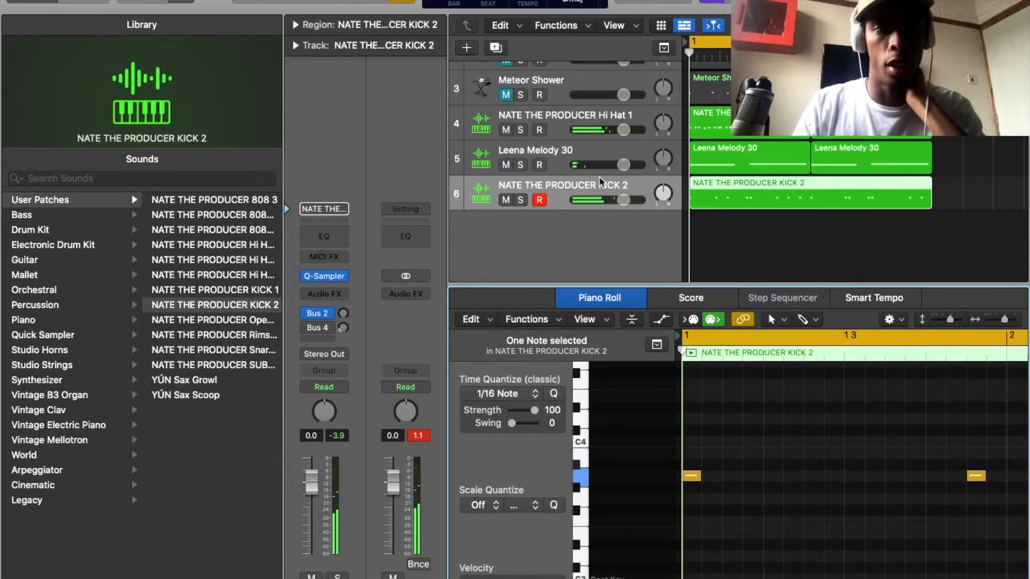
Add a track below the kick with the user patch NATE THE PRODUCER Rimshot and hide the sound library.
double_click(581, 222)
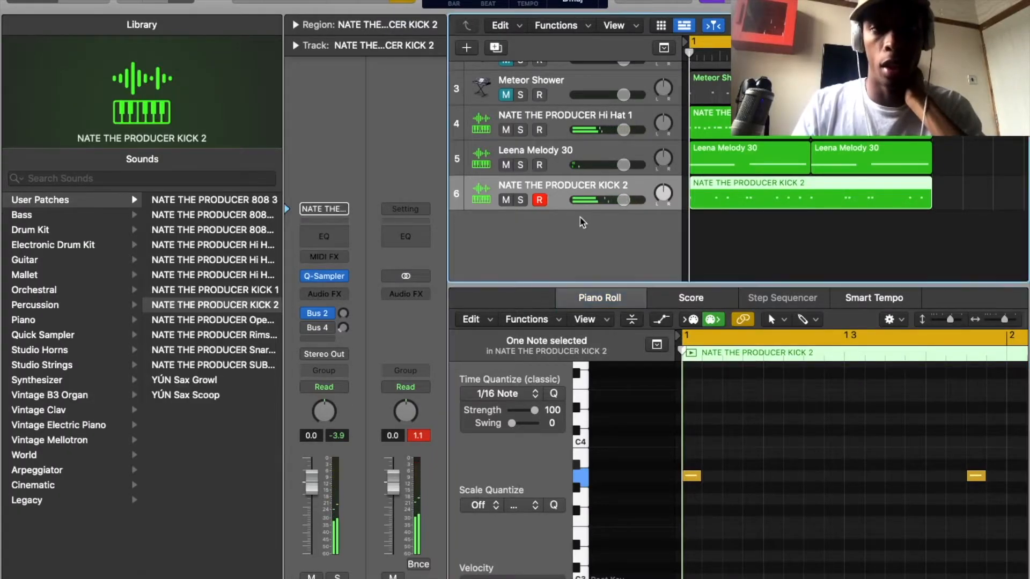
click(41, 199)
click(214, 334)
click(23, 4)
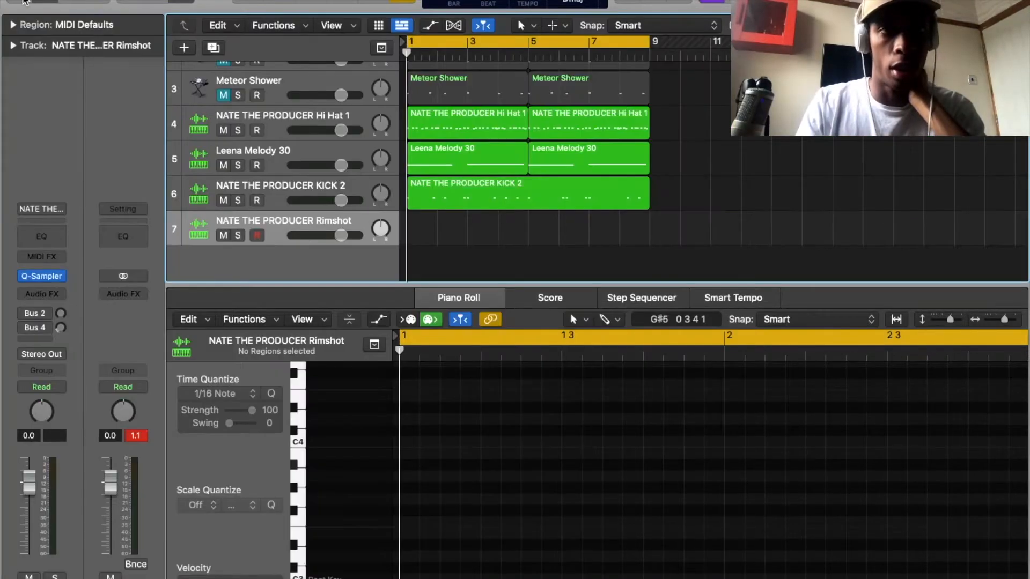
Record a rimshot pattern of A1 hits over the first four bars, playing it on the on-screen keyboard.
key(super+k)
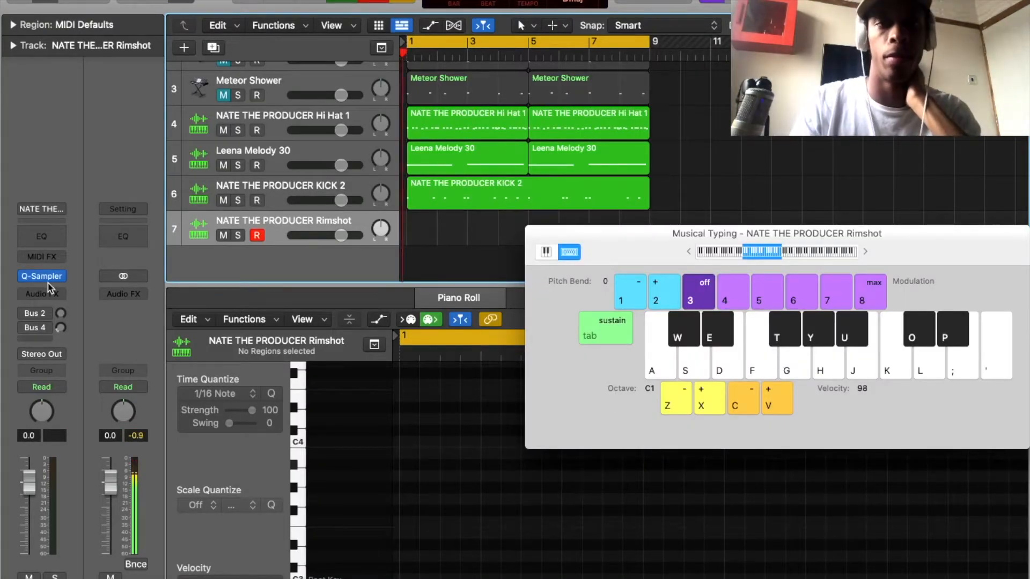
key(r)
key(h)
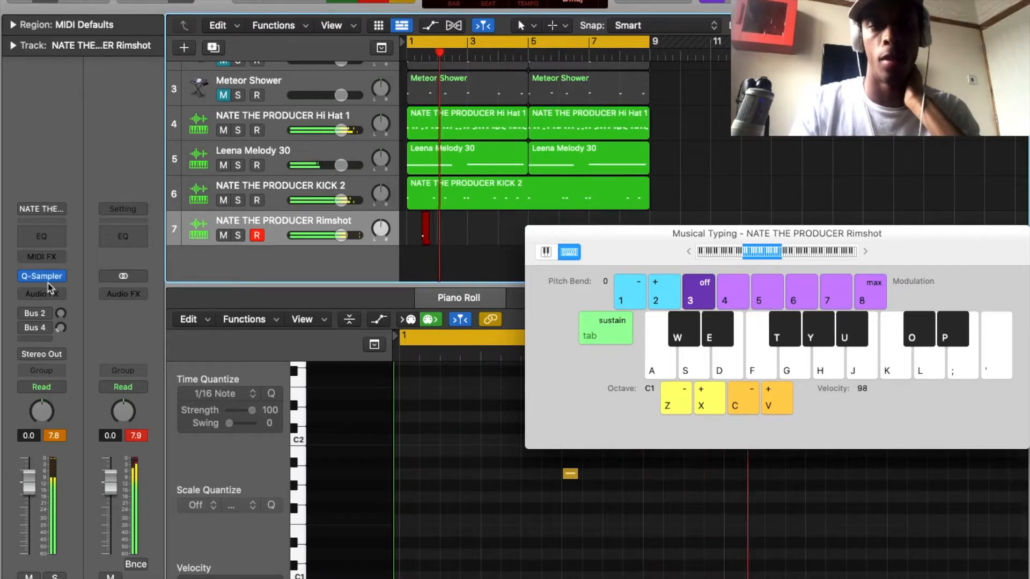
key(h)
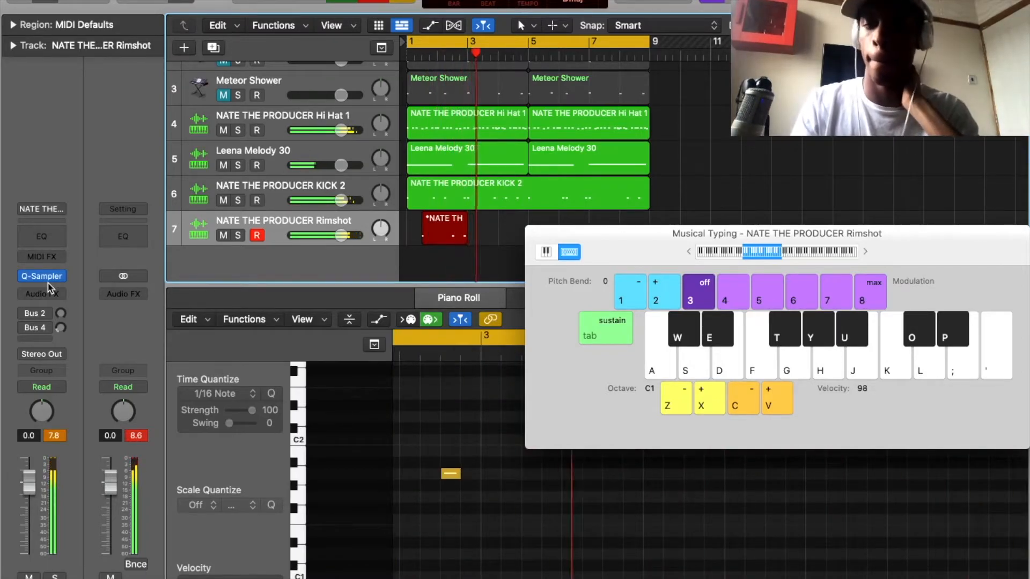
key(h)
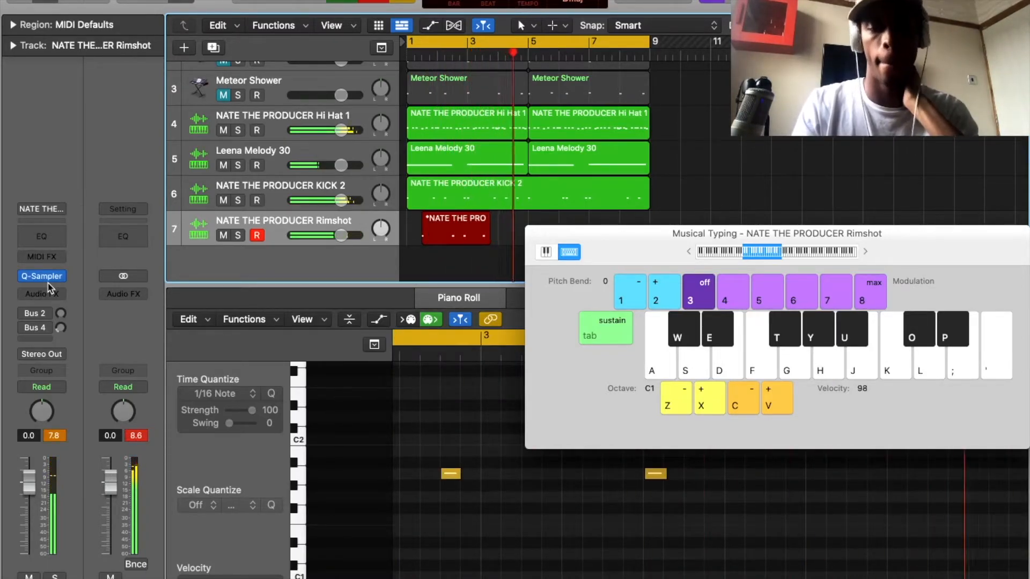
key(h)
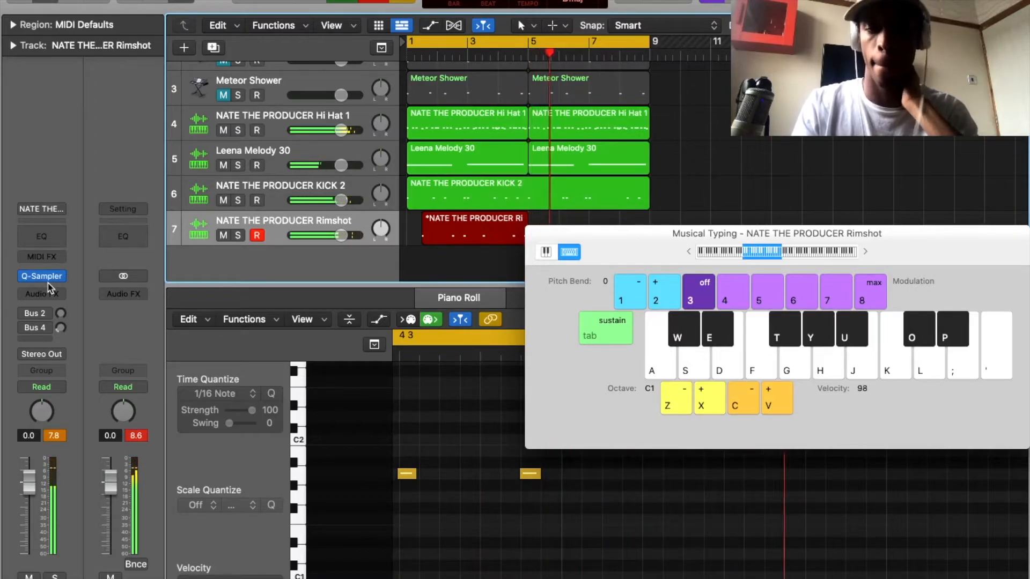
key(space)
Inspect the Rimshot track's Quick Sampler while the beat plays, and close the on-screen keyboard and the sampler.
click(41, 275)
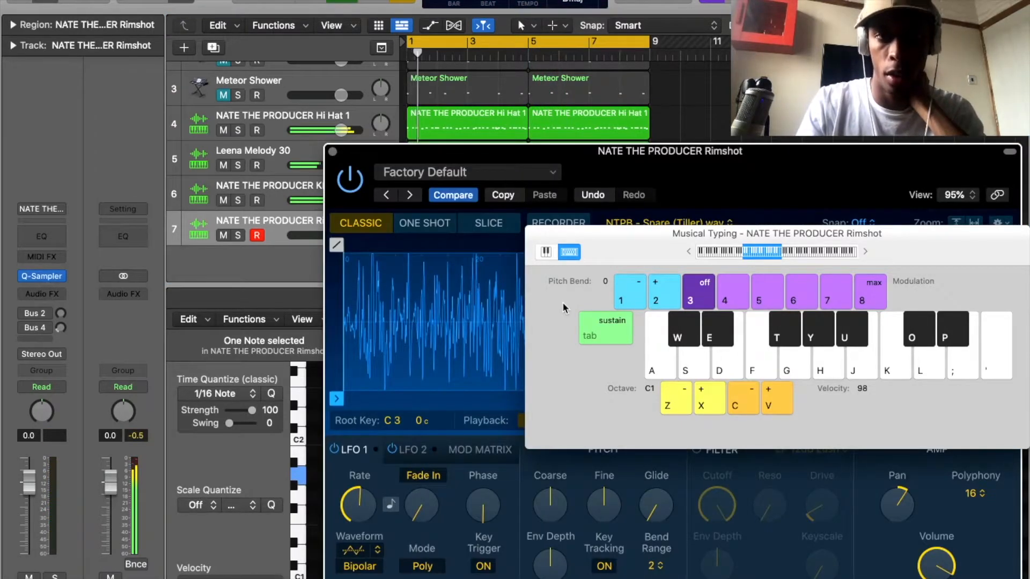
key(space)
click(532, 233)
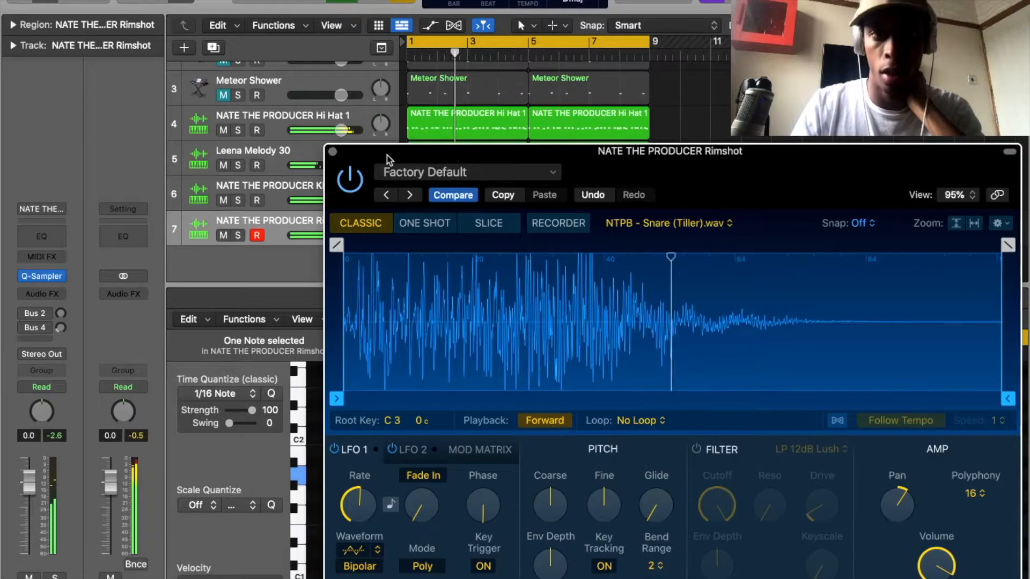
click(332, 152)
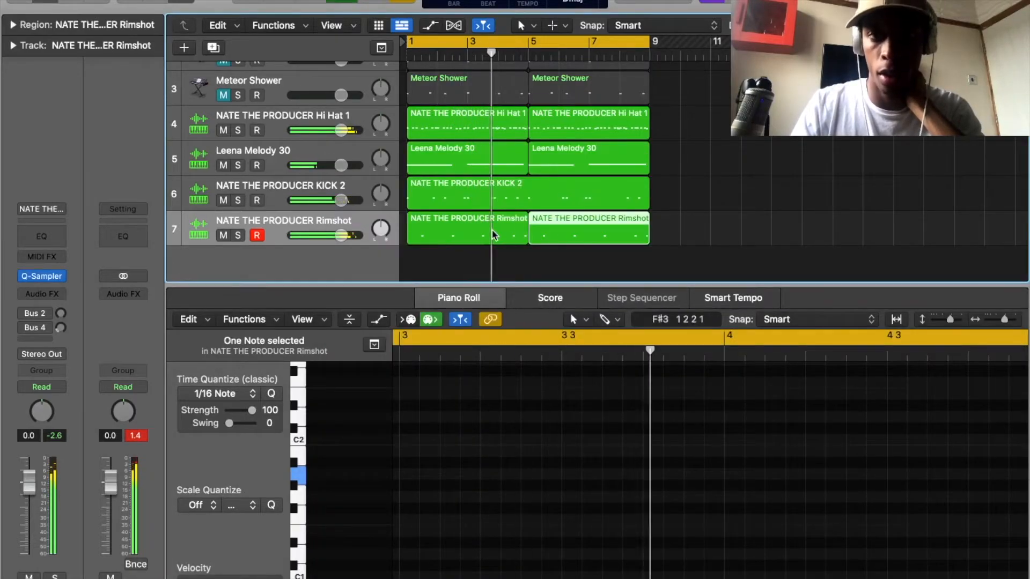
Transpose all five notes of the first Rimshot region up two octaves to A3.
click(571, 475)
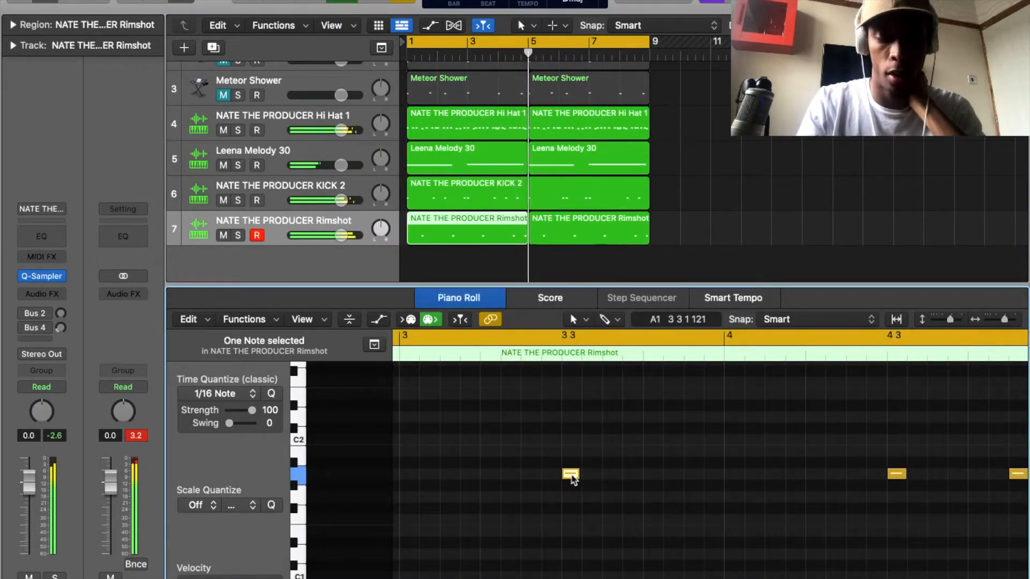
key(super+a)
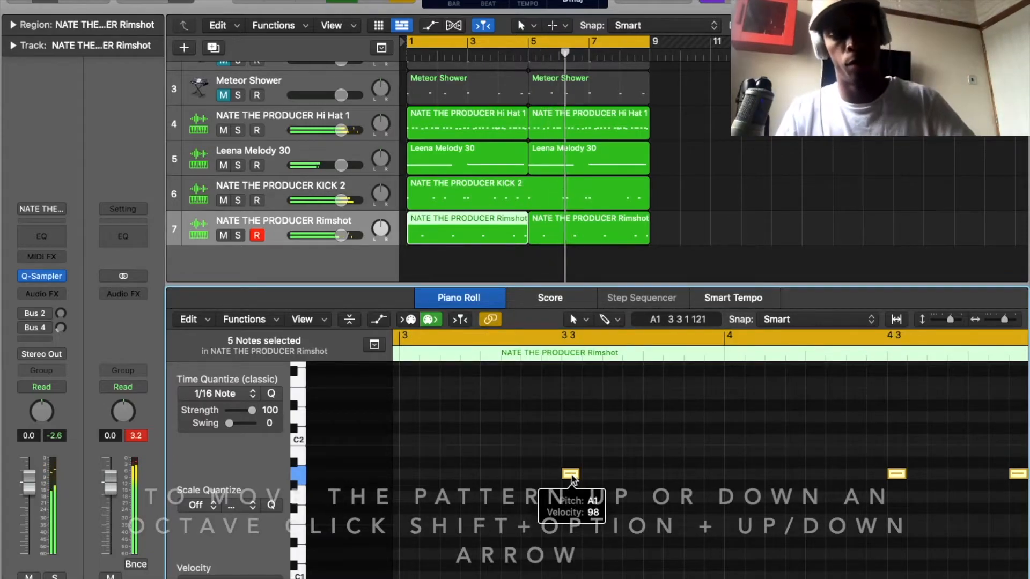
key(shift+alt+Up)
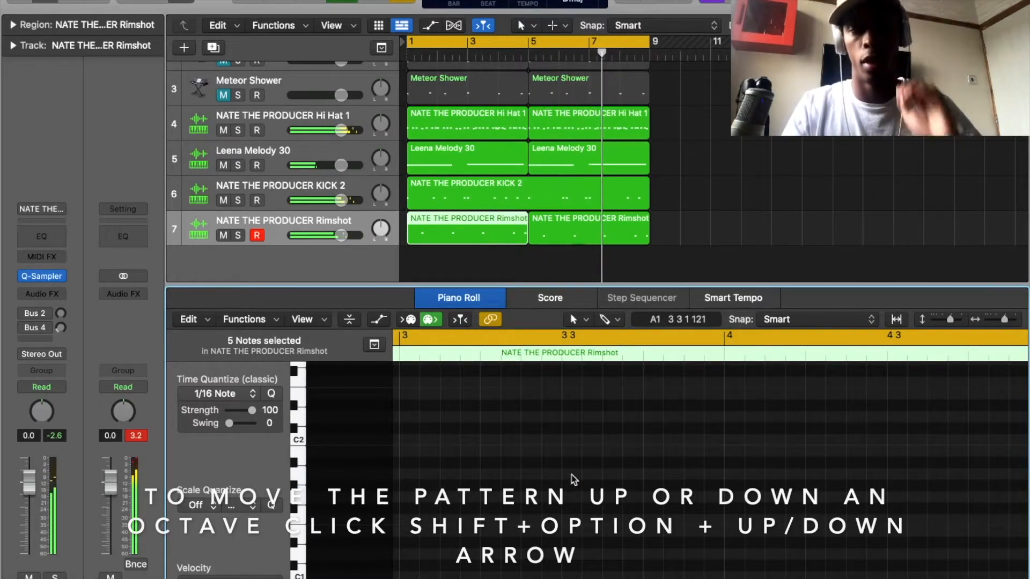
click(571, 475)
scroll(571, 476, down, 5)
scroll(571, 478, up, 5)
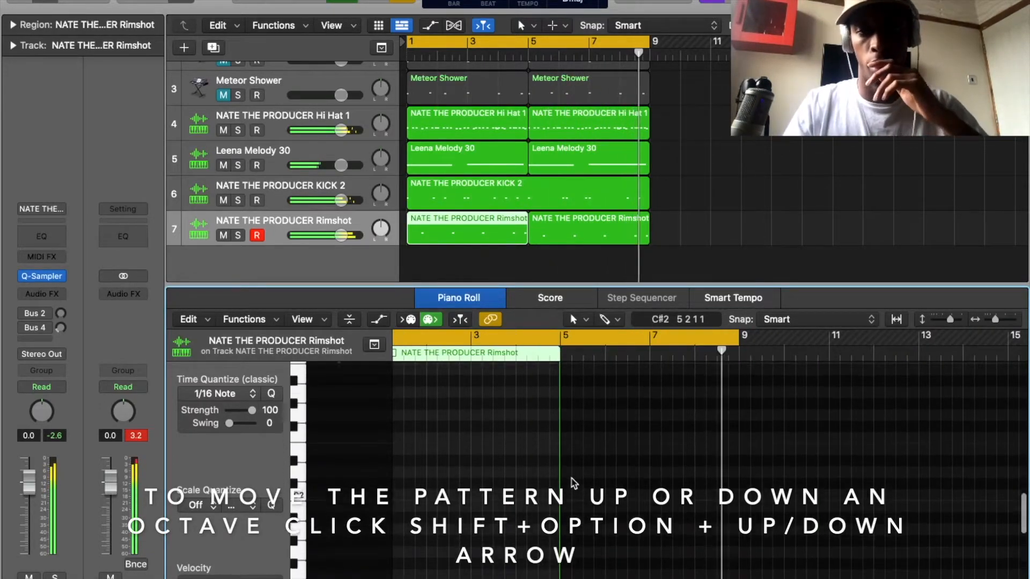
scroll(572, 477, up, 4)
scroll(571, 480, down, 3)
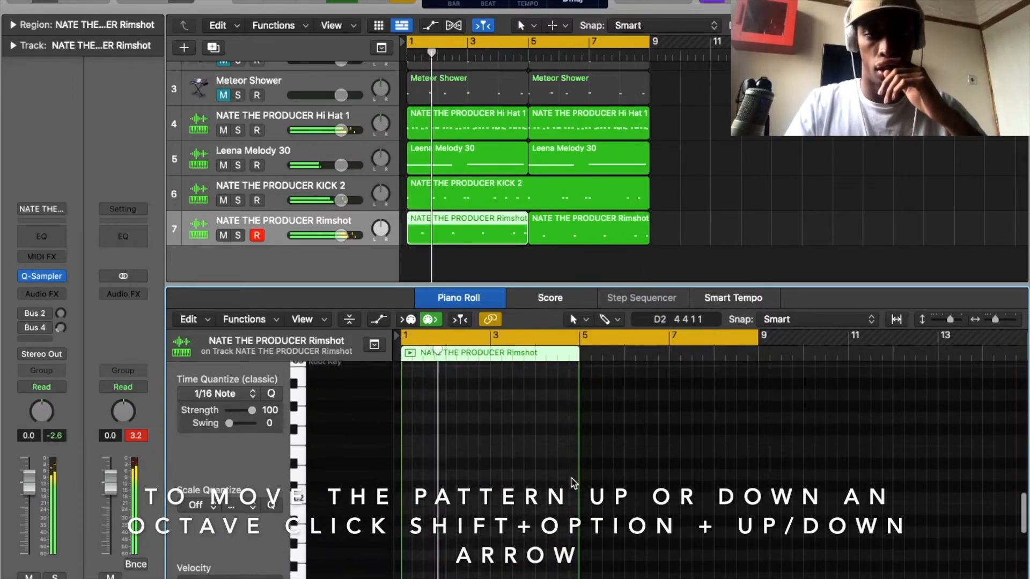
key(super+Right)
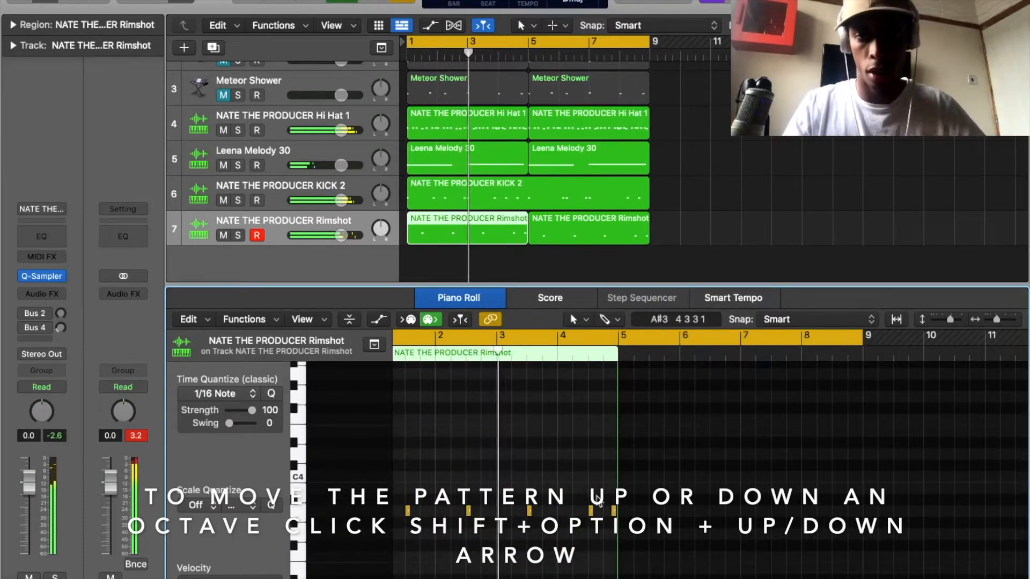
Transpose all five notes of the second Rimshot region up by octaves to match the first Rimshot region.
click(587, 236)
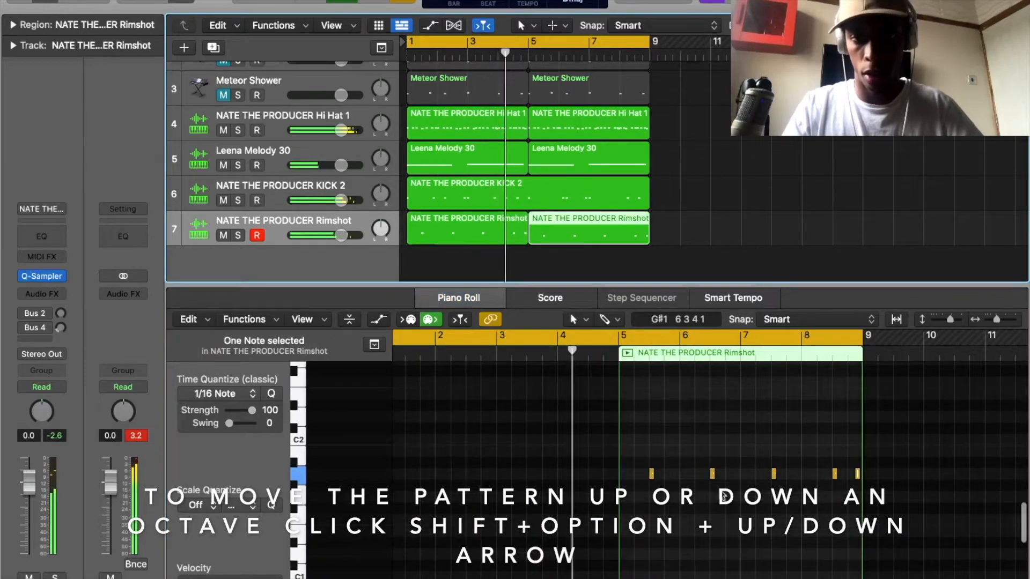
click(651, 474)
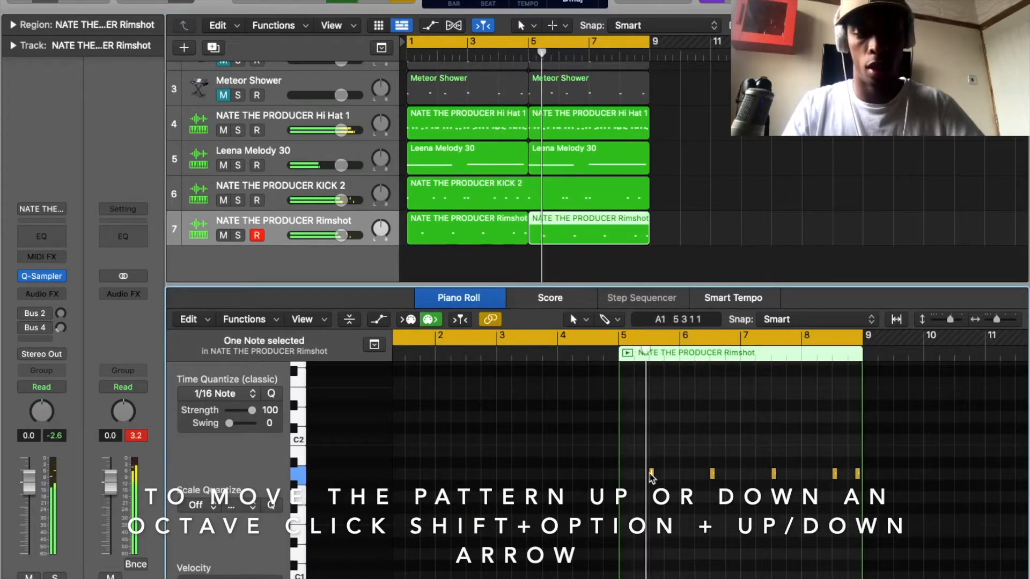
key(shift+alt+Down)
key(super+a)
key(alt+shift+Up)
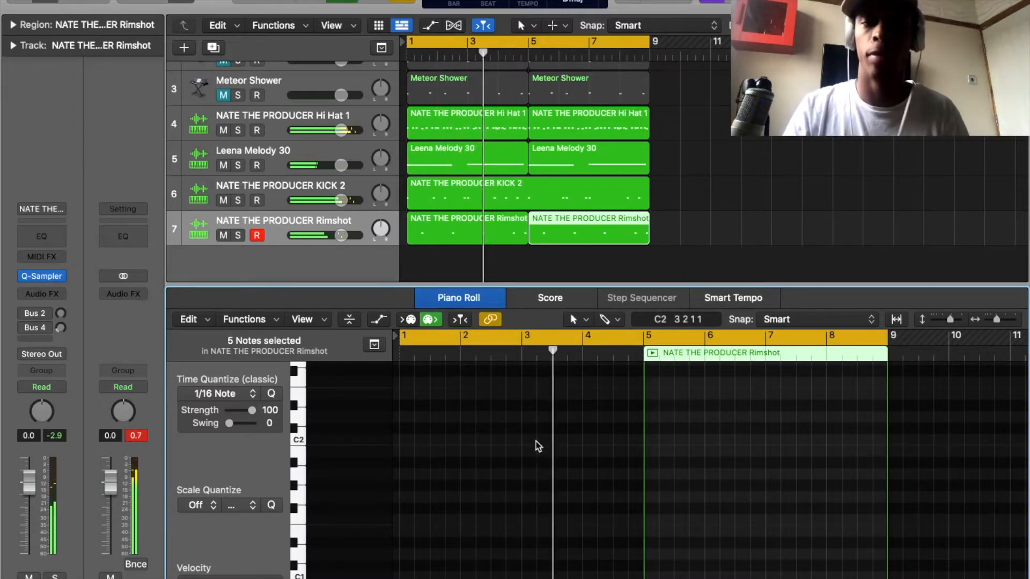
Clear the region selection and play the looped beat from bar 1 to hear the transposed rimshots.
click(827, 228)
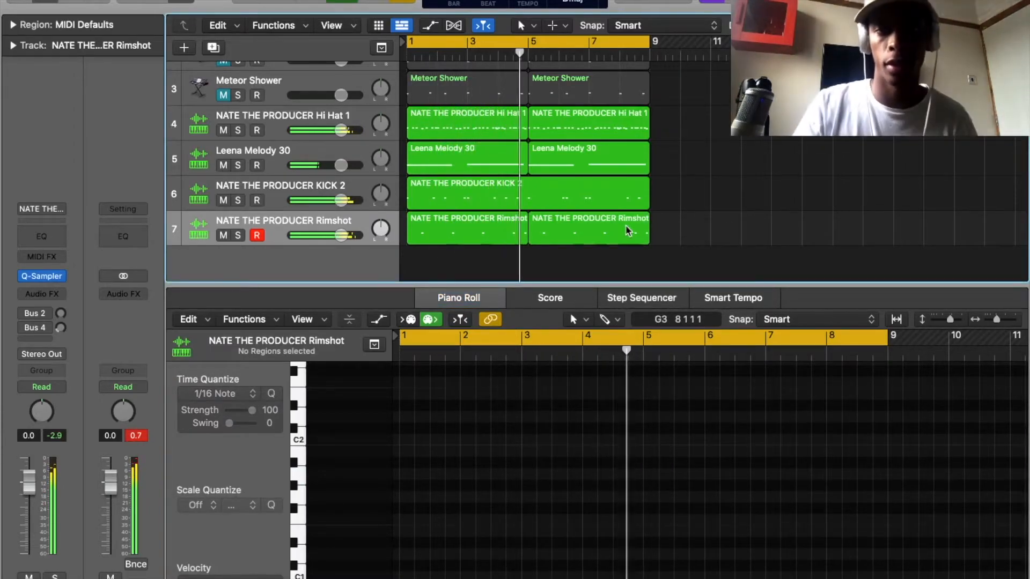
key(space)
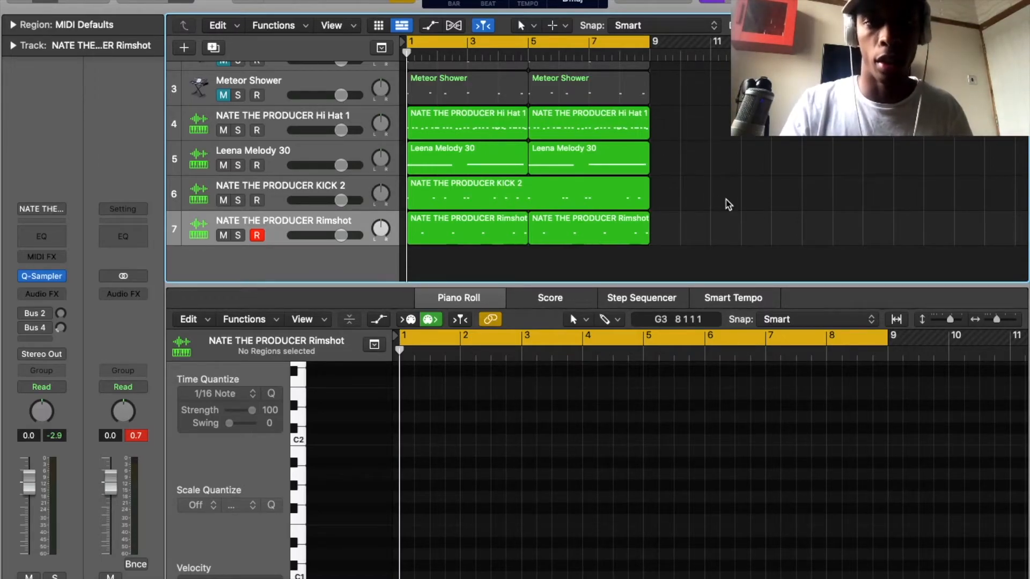
key(space)
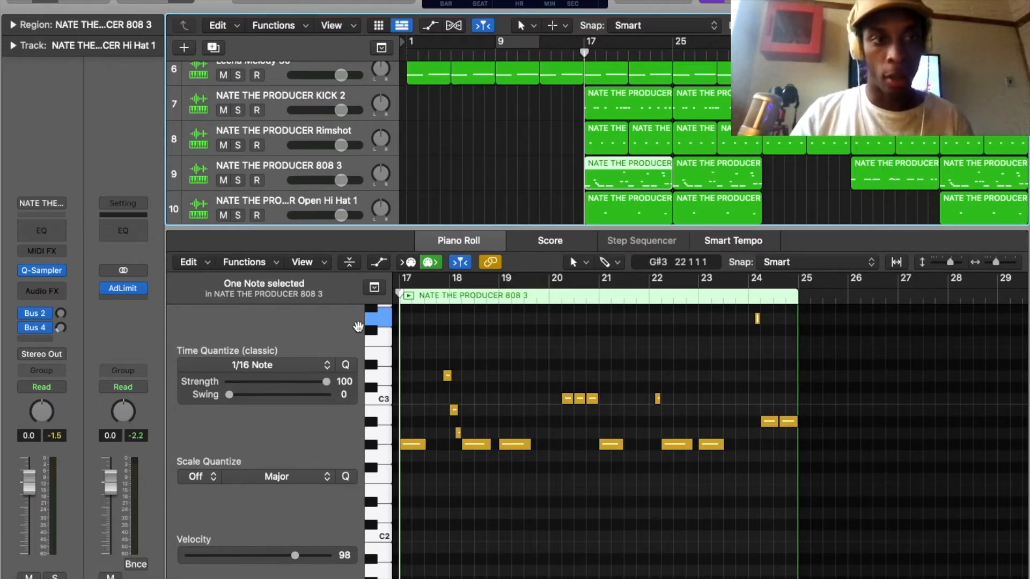
Select the 808 3 track and inspect its Sampler's glide, pitch bend and Legato mode settings, closing the Sampler again.
click(315, 171)
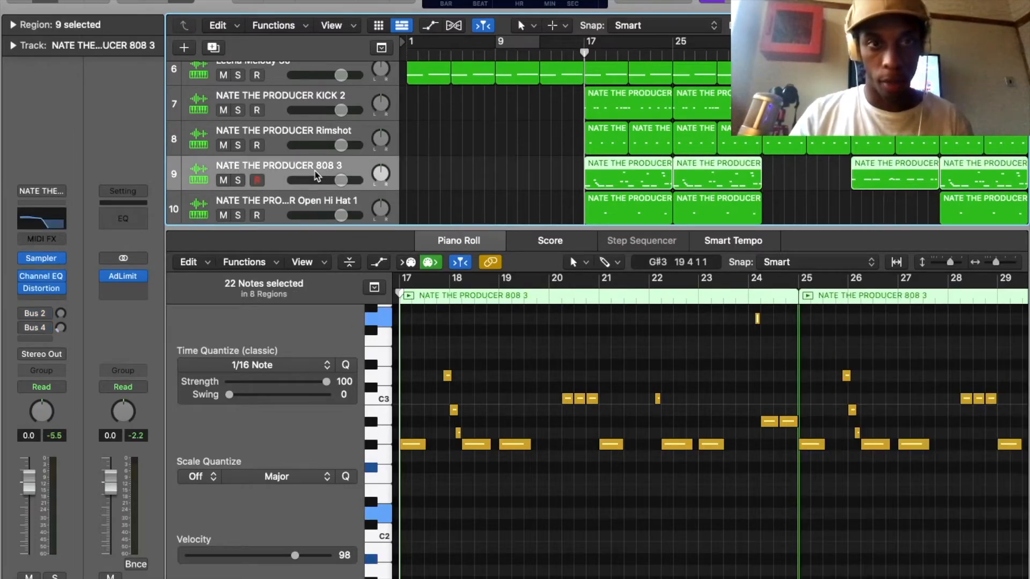
mouse_move(42, 261)
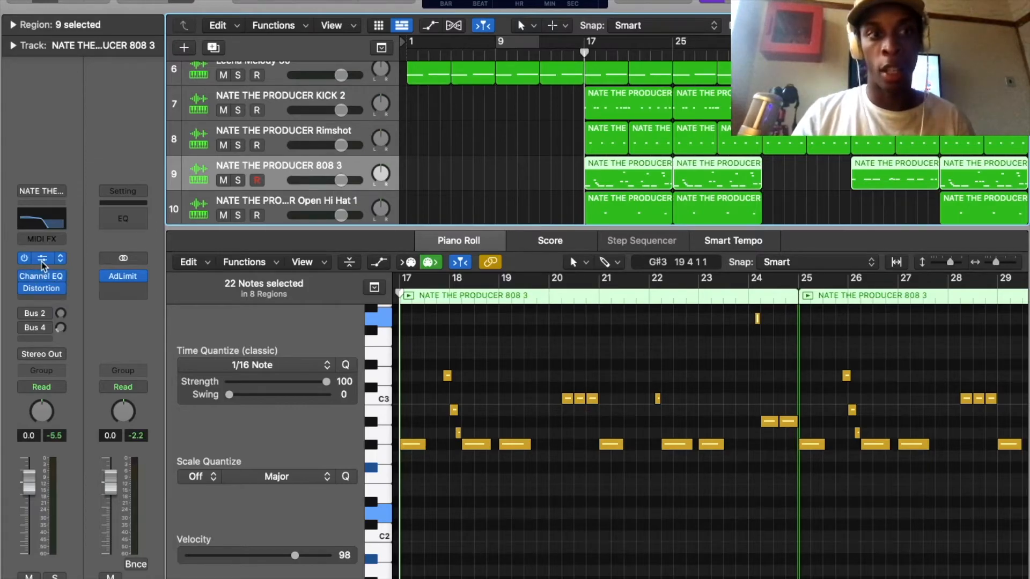
click(43, 259)
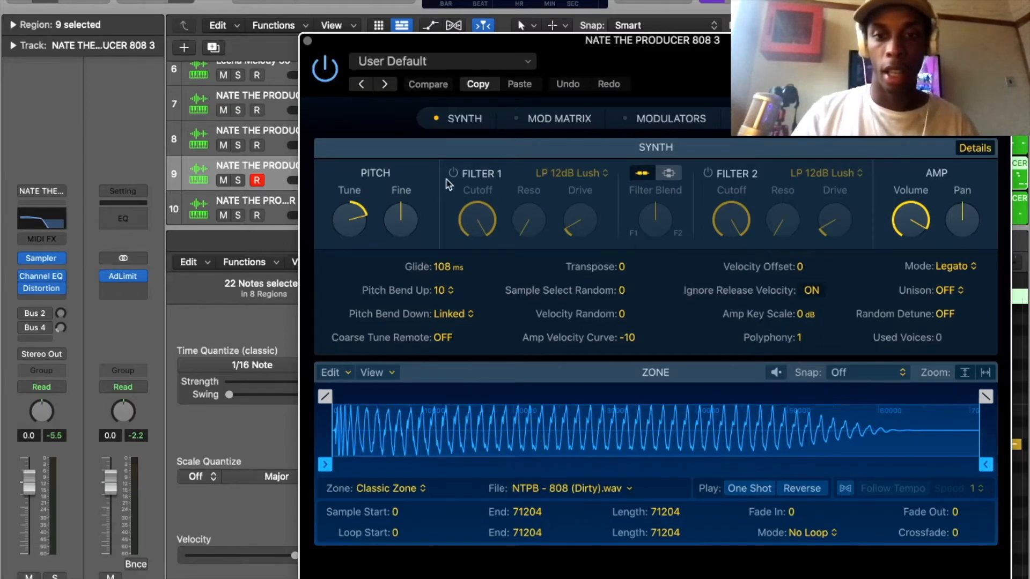
click(308, 41)
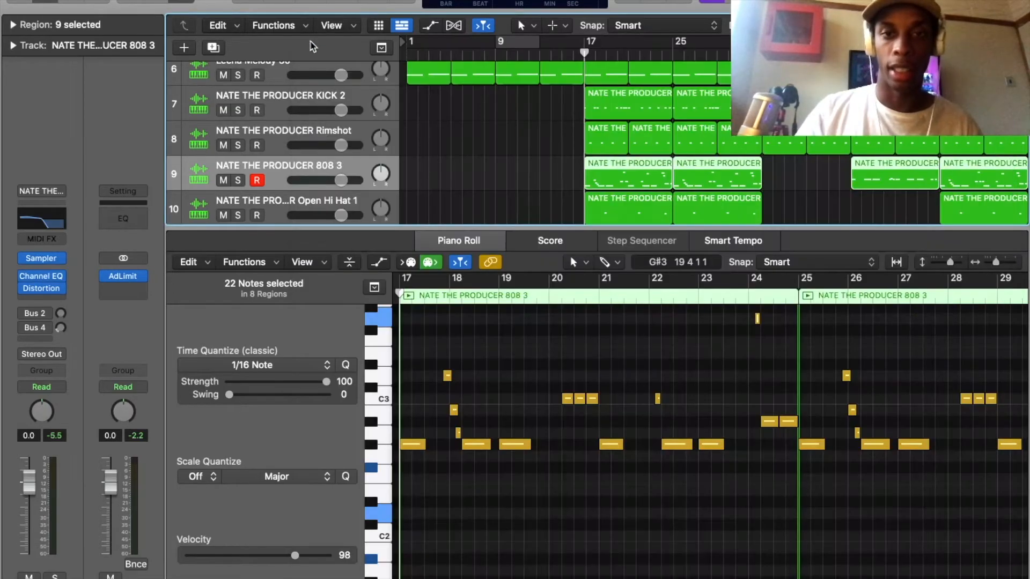
Examine the note layout of the 808 3 regions in the piano roll, focusing on the pattern starting at bar 17.
scroll(703, 390, left, 5)
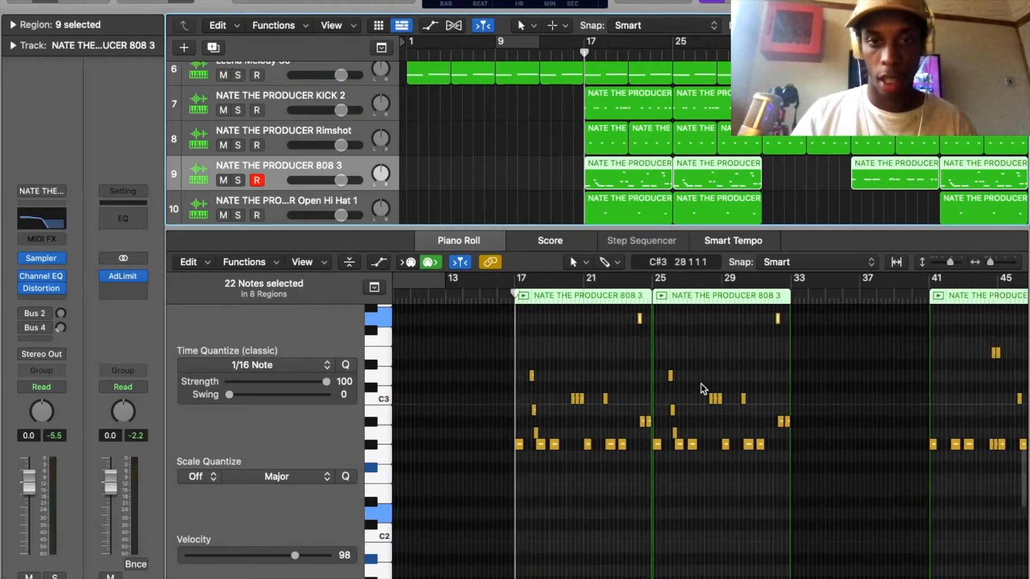
scroll(703, 390, up, 5)
scroll(704, 389, down, 5)
scroll(704, 389, up, 5)
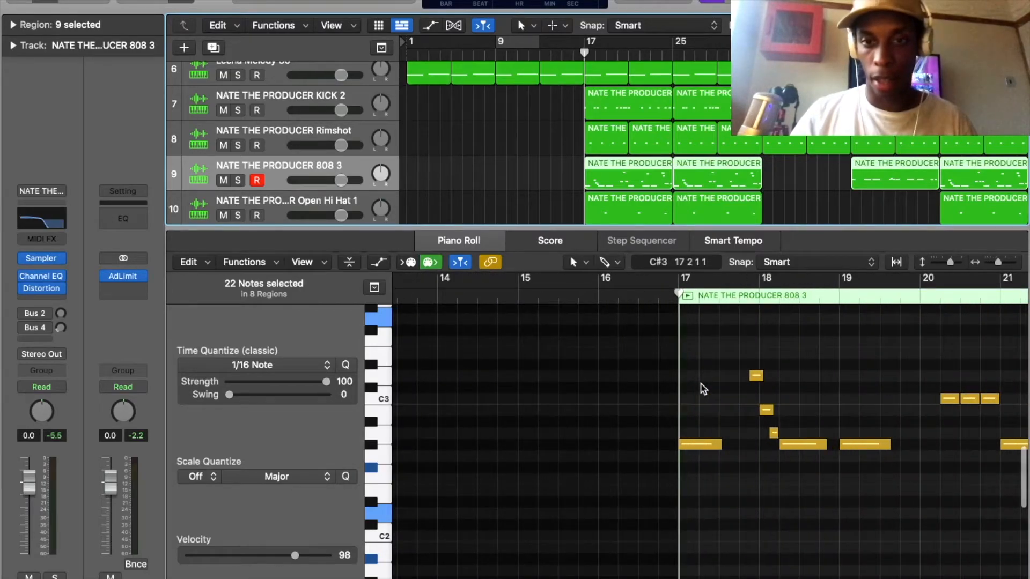
scroll(704, 390, right, 5)
scroll(704, 389, left, 2)
scroll(704, 389, right, 1)
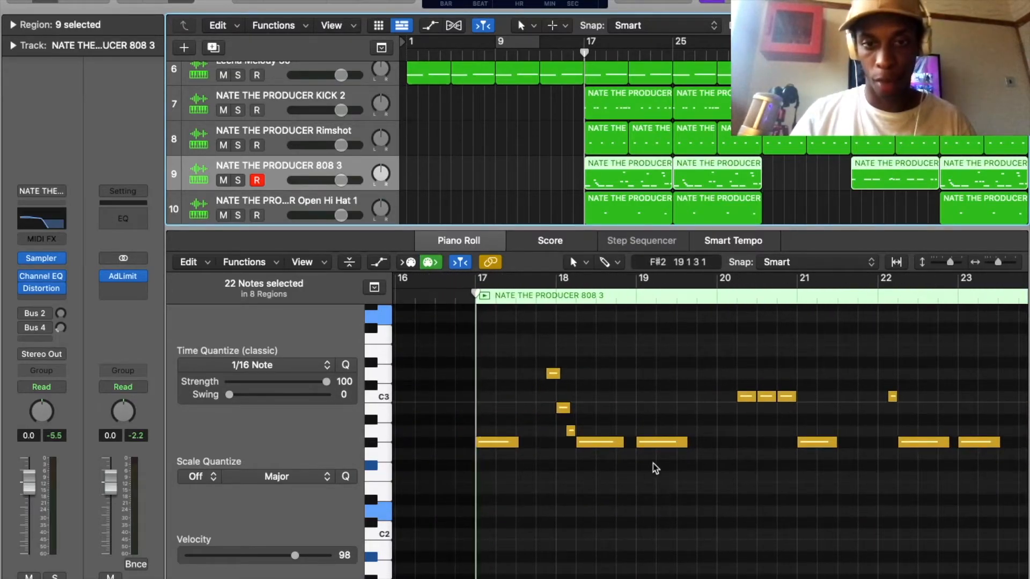
scroll(500, 457, right, 8)
scroll(501, 457, right, 1)
scroll(501, 458, left, 8)
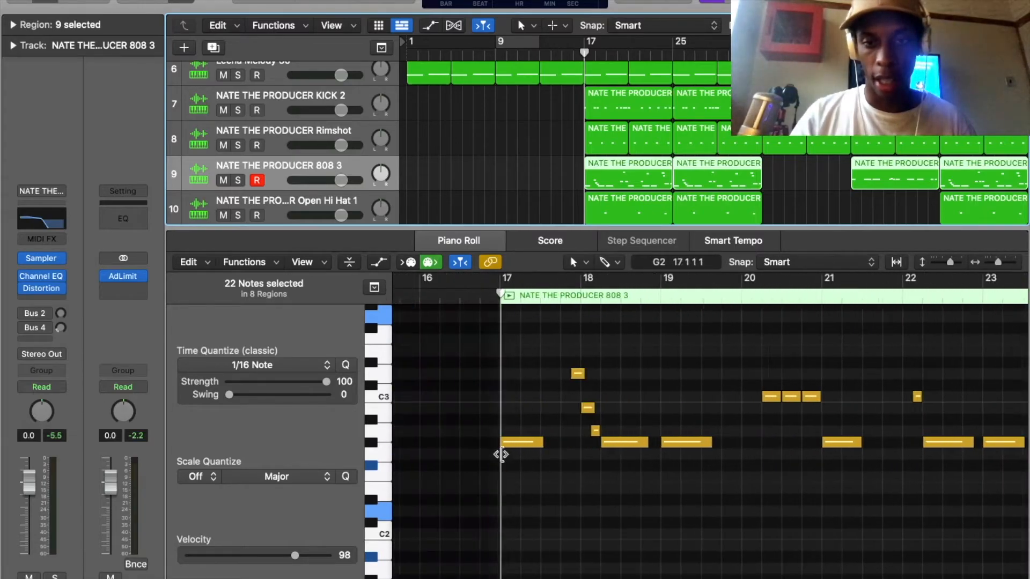
scroll(563, 457, right, 1)
scroll(563, 457, down, 1)
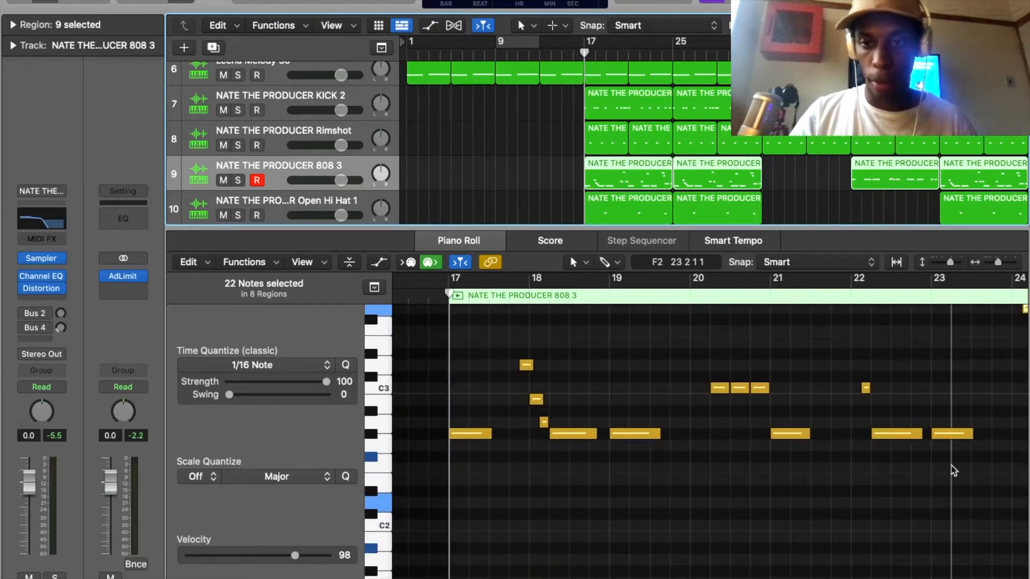
Audition the 808 pattern's six long G#2 notes, the first C3 note in bar 20 and the short notes around bar 18.
drag(941, 460, 445, 432)
click(483, 437)
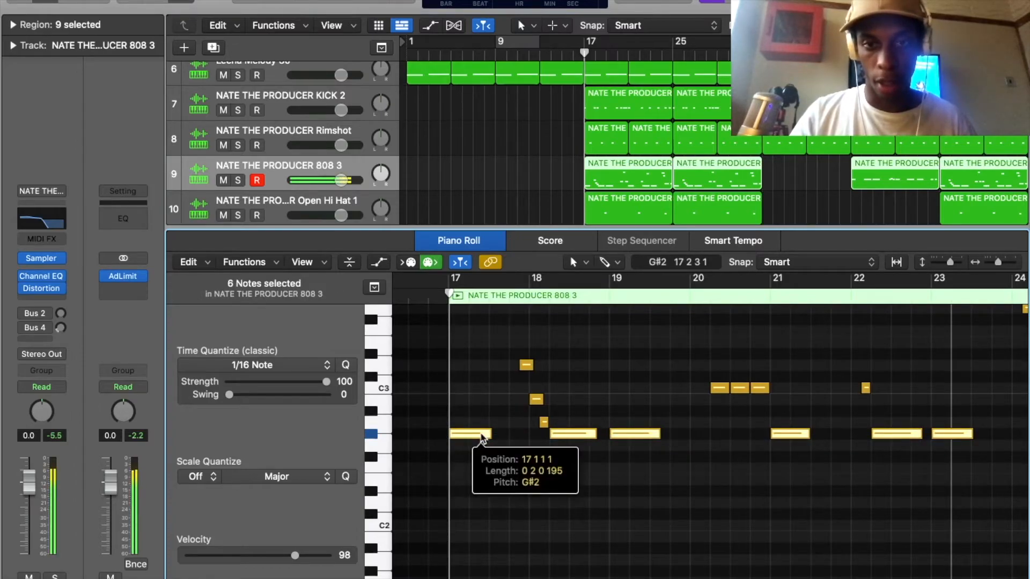
scroll(724, 396, up, 1)
click(724, 408)
scroll(754, 397, up, 7)
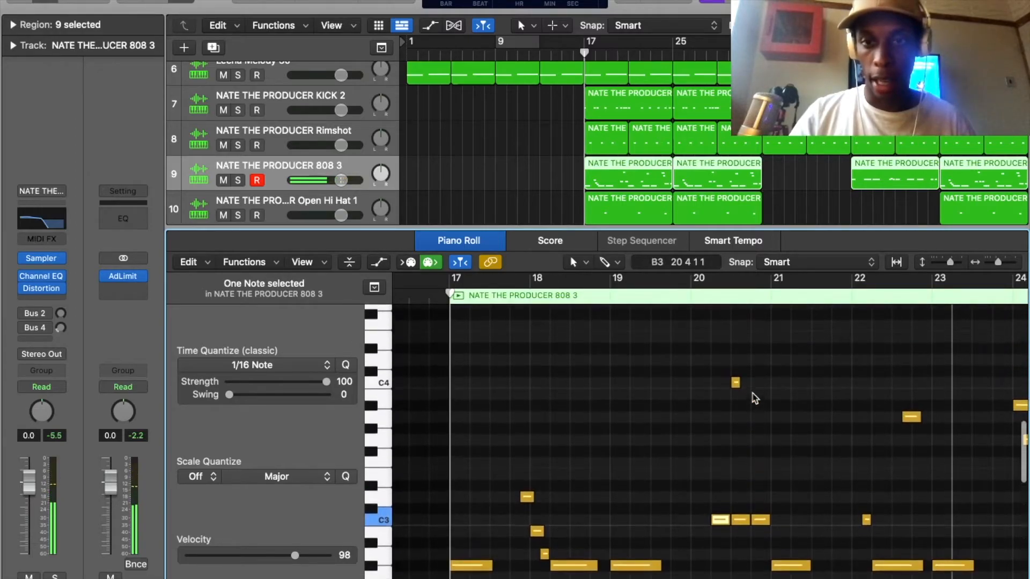
drag(523, 482, 552, 558)
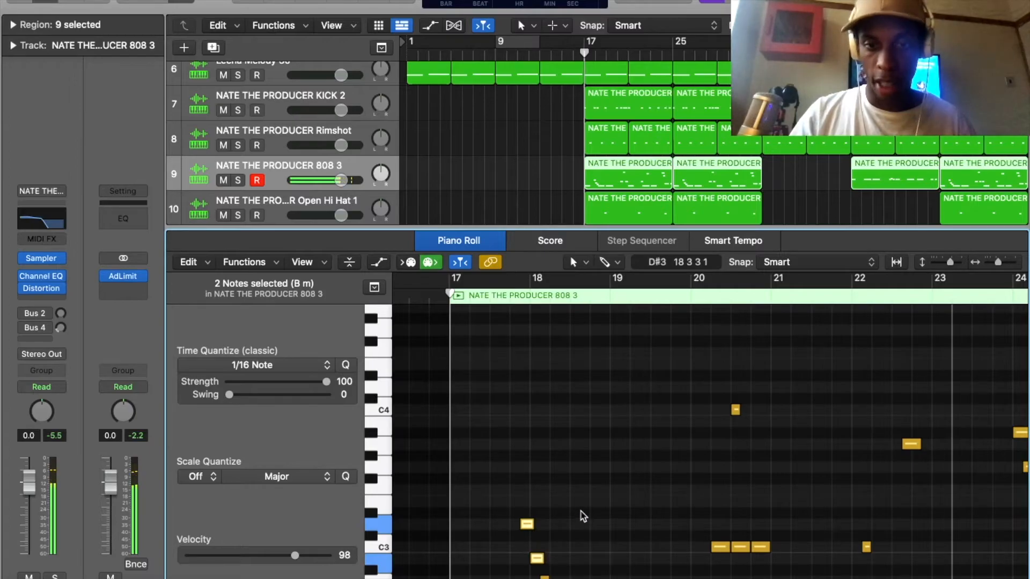
click(597, 497)
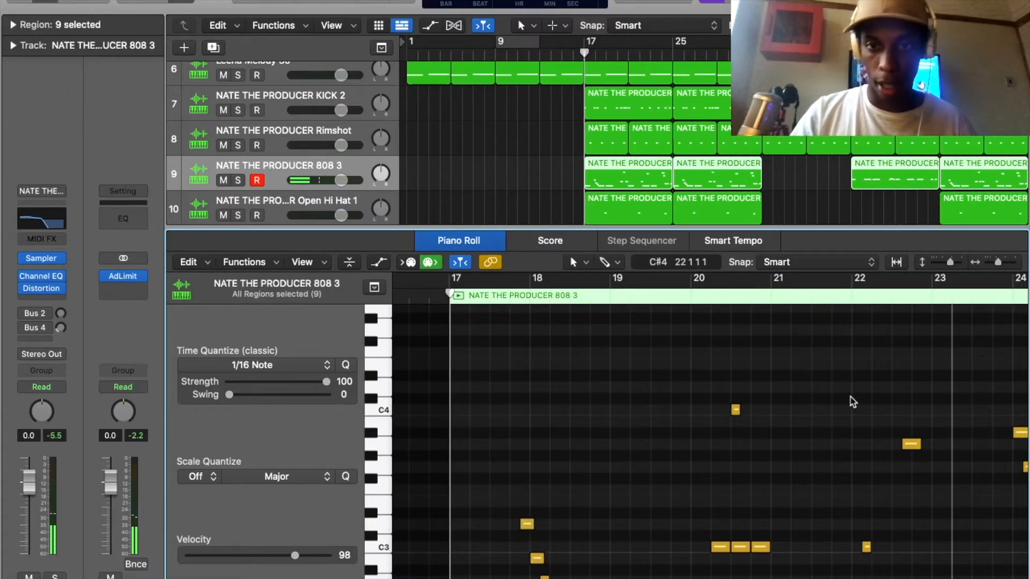
scroll(892, 485, down, 2)
scroll(893, 485, down, 1)
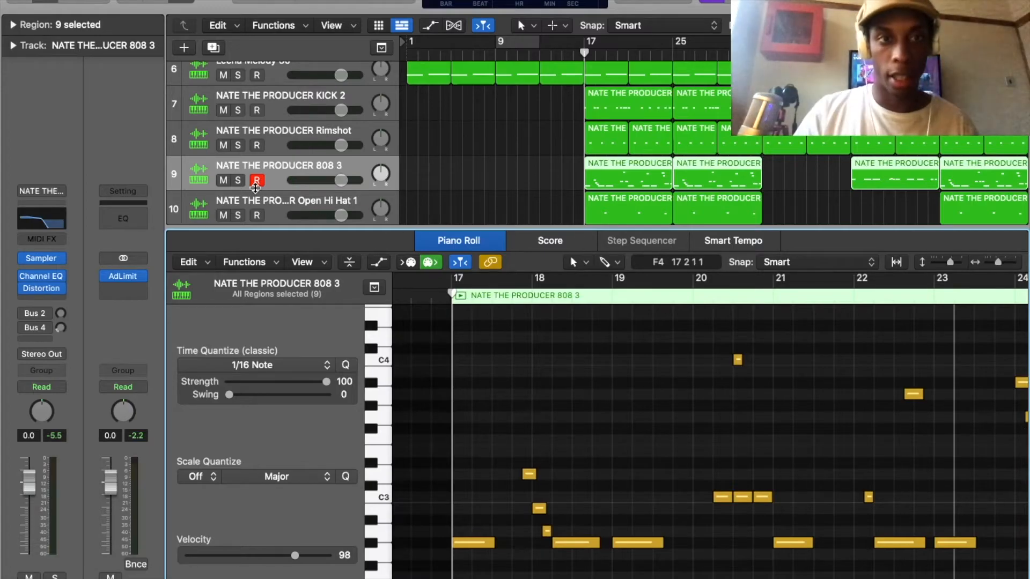
Solo the 808 3 track, set the cycle range from bar 17 to 25 and listen to the 808 pattern.
key(s)
drag(584, 42, 670, 42)
key(space)
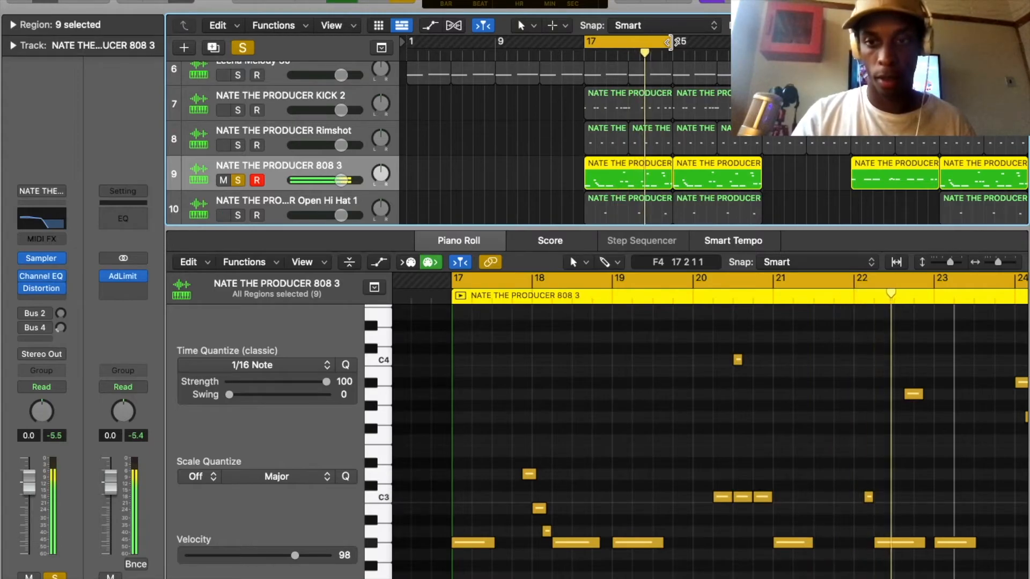
key(space)
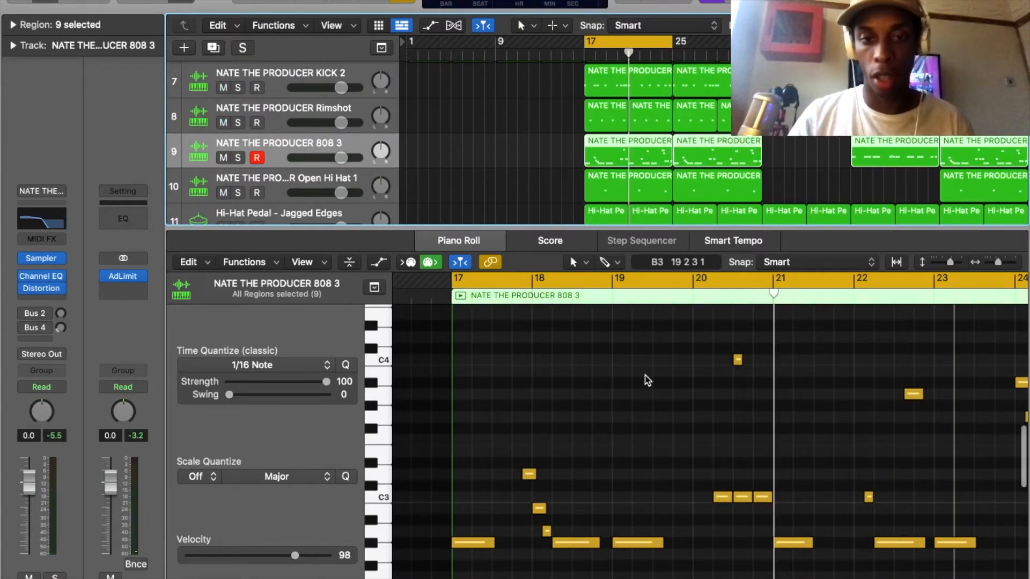
Examine the overlapping descending 808 notes around bar 18 and how they lead back to the long G#2 note.
scroll(648, 379, down, 2)
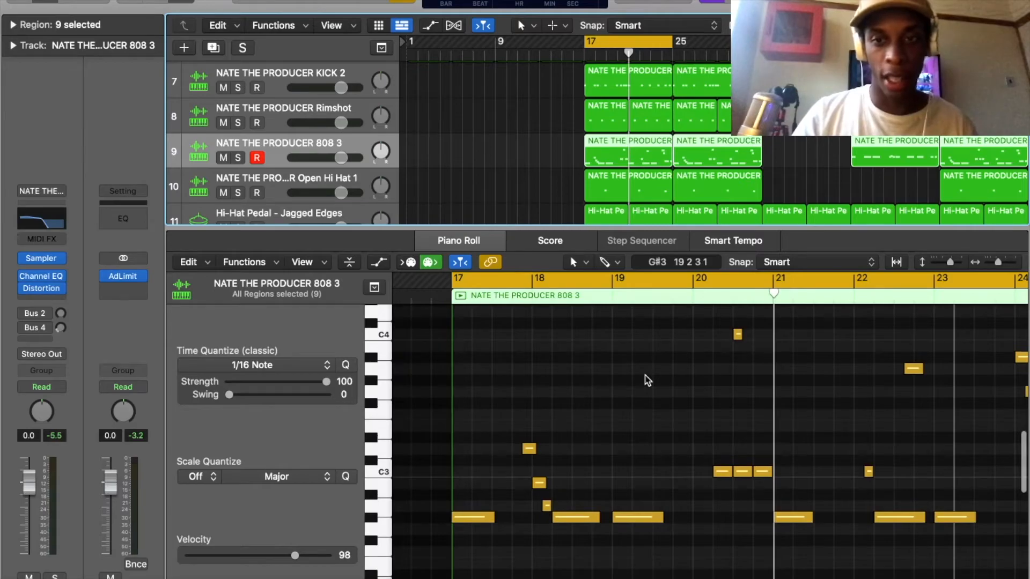
scroll(647, 379, right, 5)
scroll(648, 380, left, 5)
scroll(648, 379, right, 1)
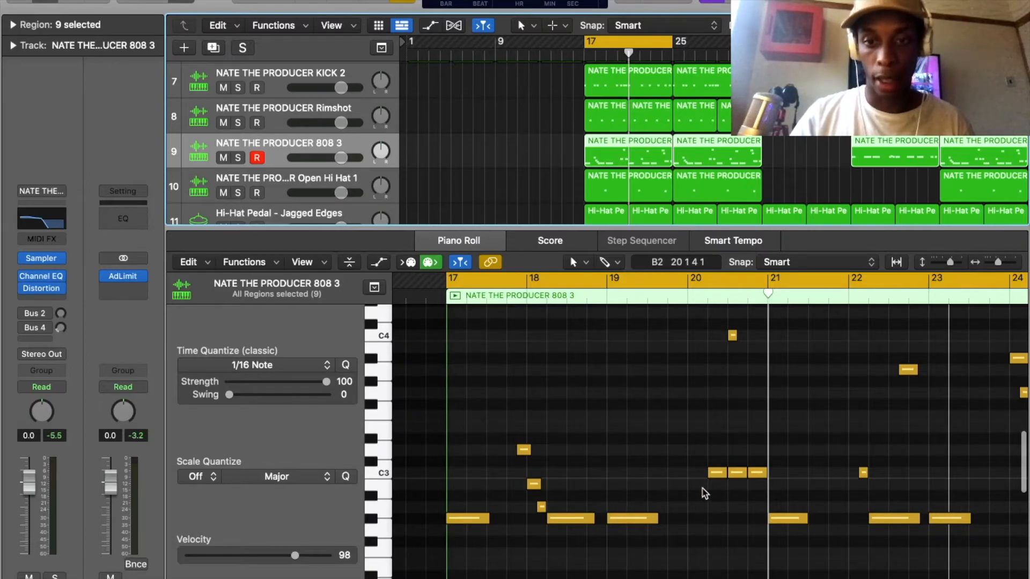
scroll(703, 490, up, 4)
scroll(703, 490, left, 10)
scroll(704, 492, up, 4)
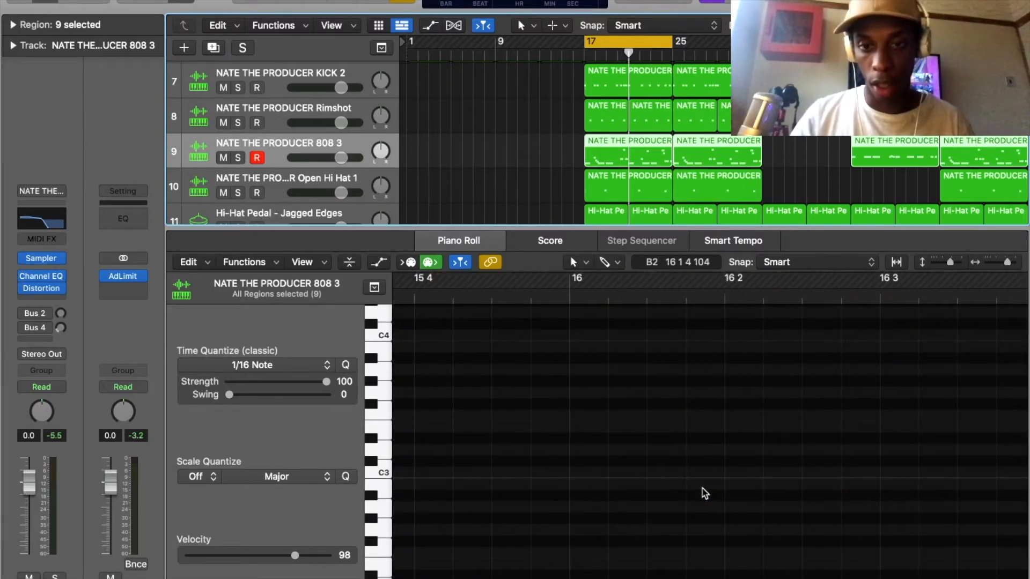
scroll(704, 492, right, 6)
scroll(704, 492, down, 4)
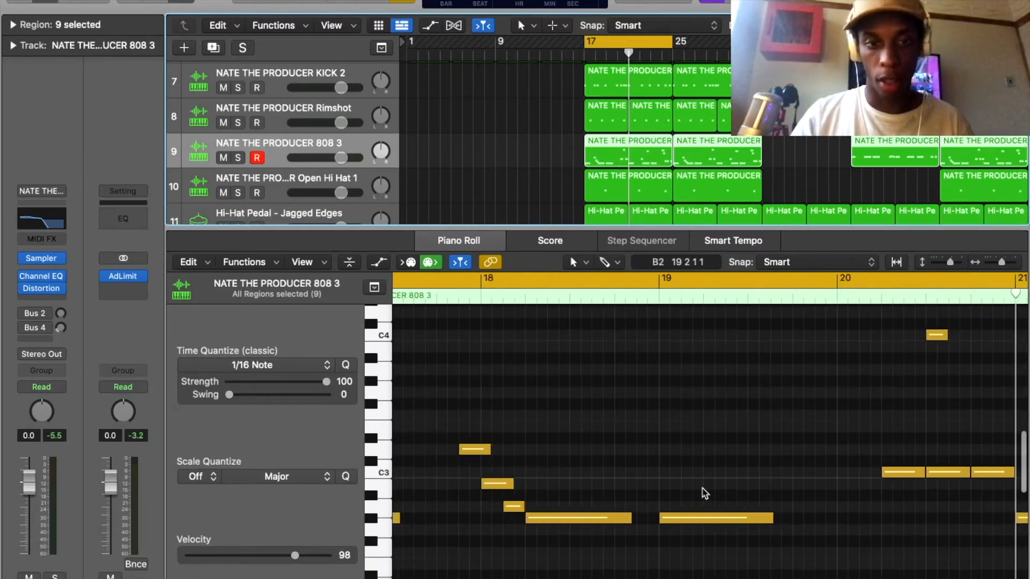
scroll(666, 465, right, 3)
scroll(666, 465, left, 8)
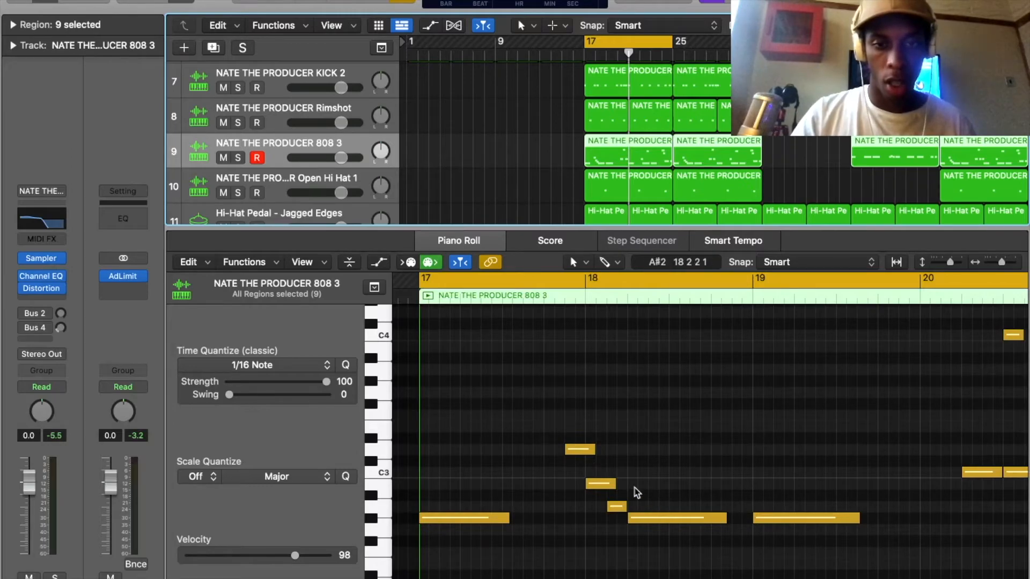
Examine the C4 slide note above the three C3 notes in bar 20 and audition the last C3 note.
scroll(644, 507, right, 4)
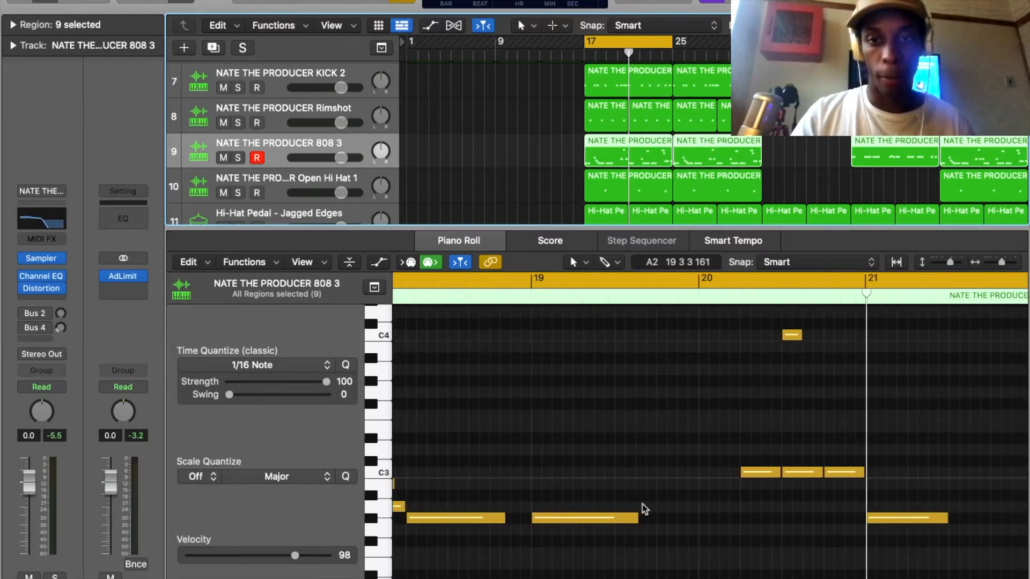
scroll(671, 368, right, 2)
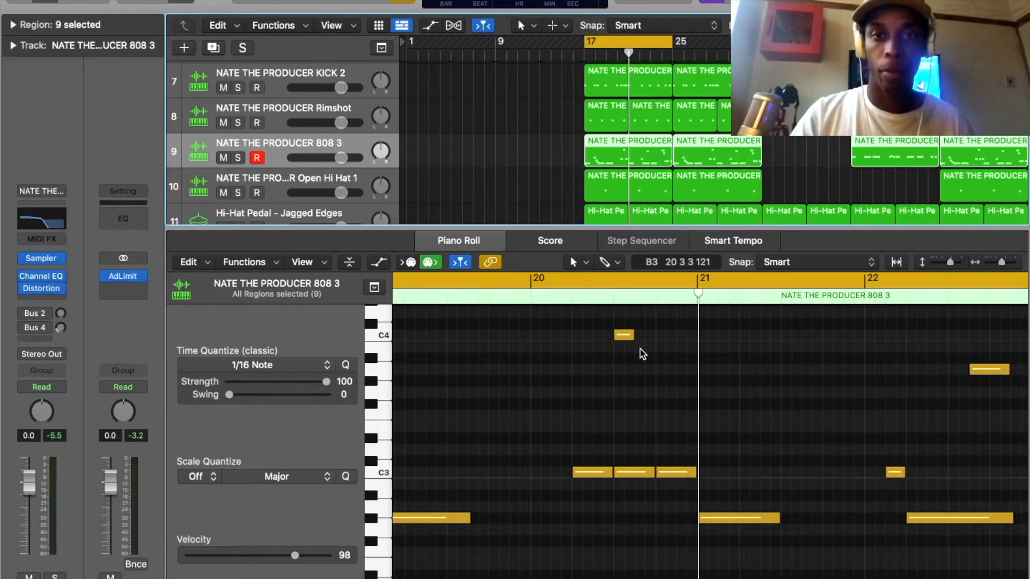
scroll(640, 349, left, 6)
scroll(641, 349, right, 7)
scroll(640, 349, up, 4)
scroll(642, 354, left, 3)
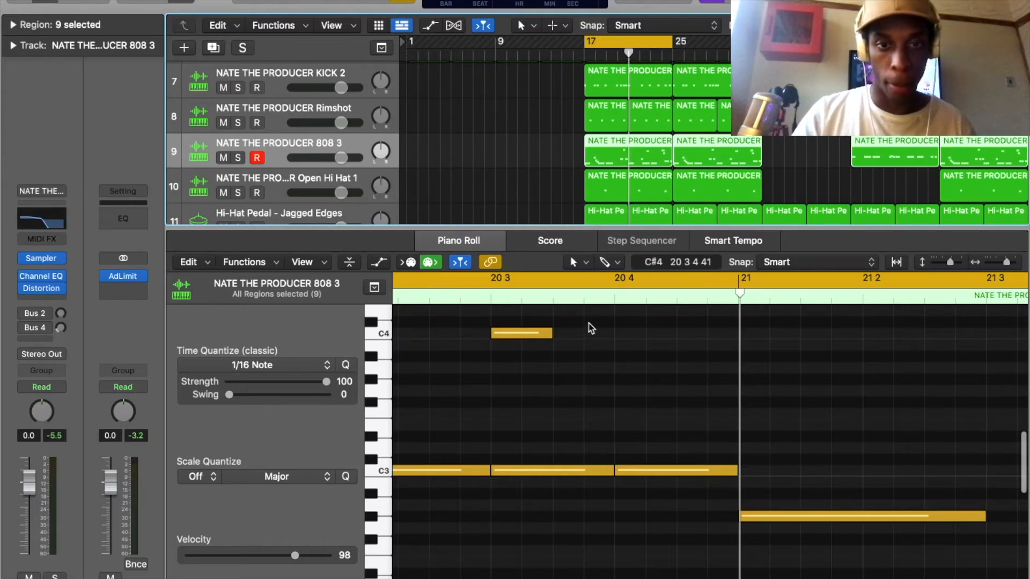
click(653, 473)
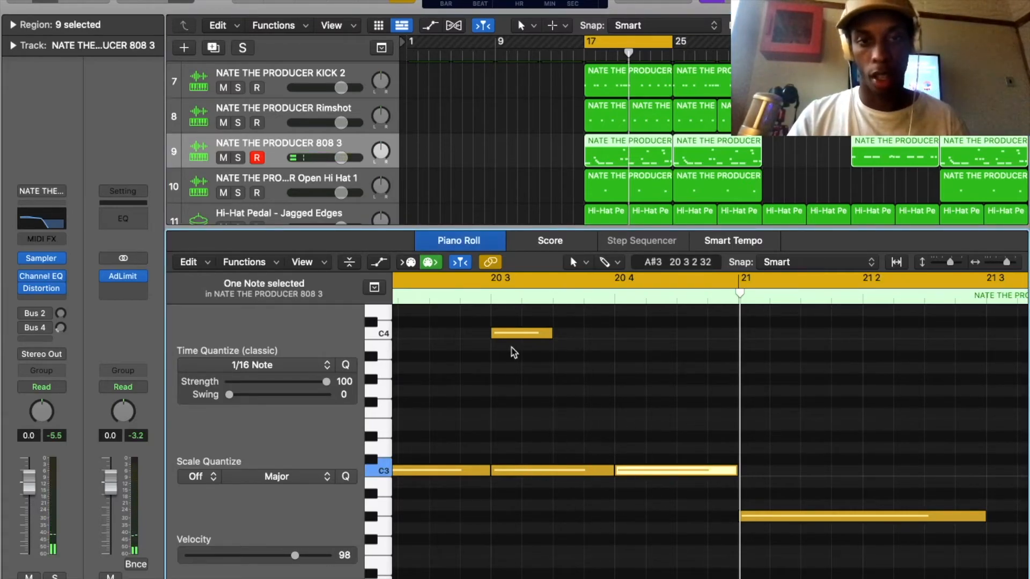
key(super+Left)
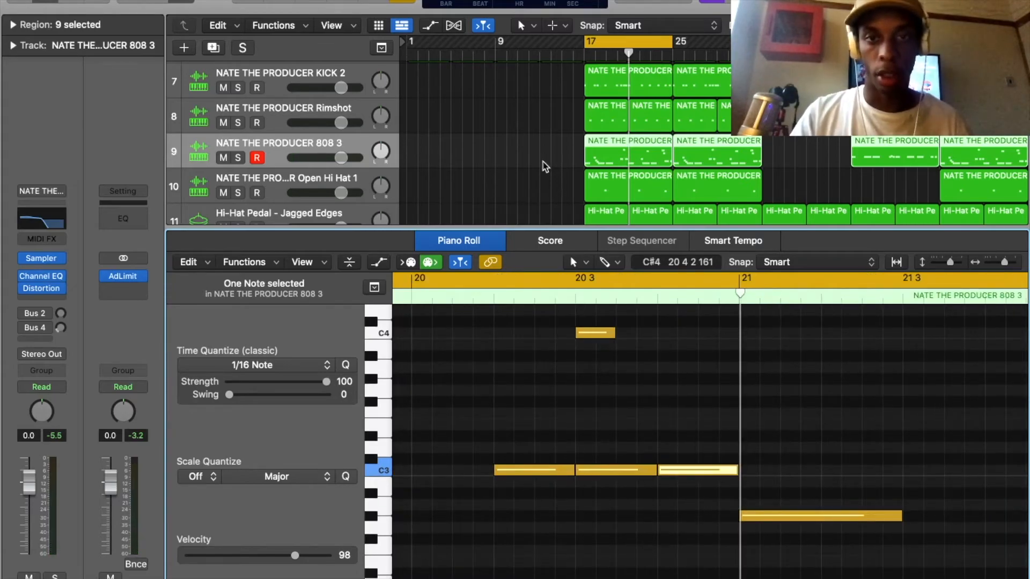
Place the playhead at bar 65 and solo the second Meteor Shower track holding the Meteor Shower_bip.16 region.
scroll(536, 168, down, 3)
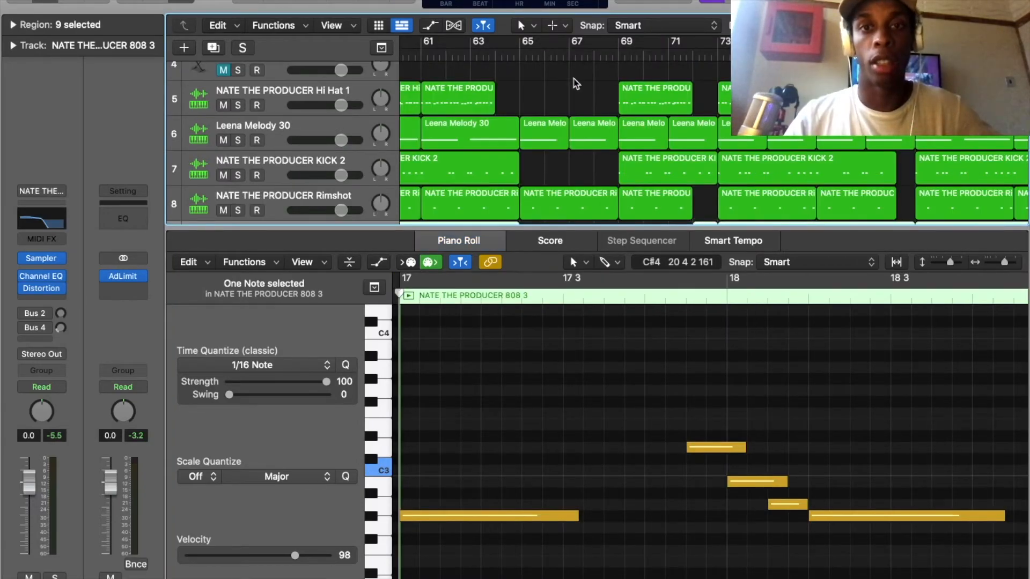
click(572, 80)
scroll(573, 80, up, 5)
scroll(574, 79, up, 2)
click(521, 84)
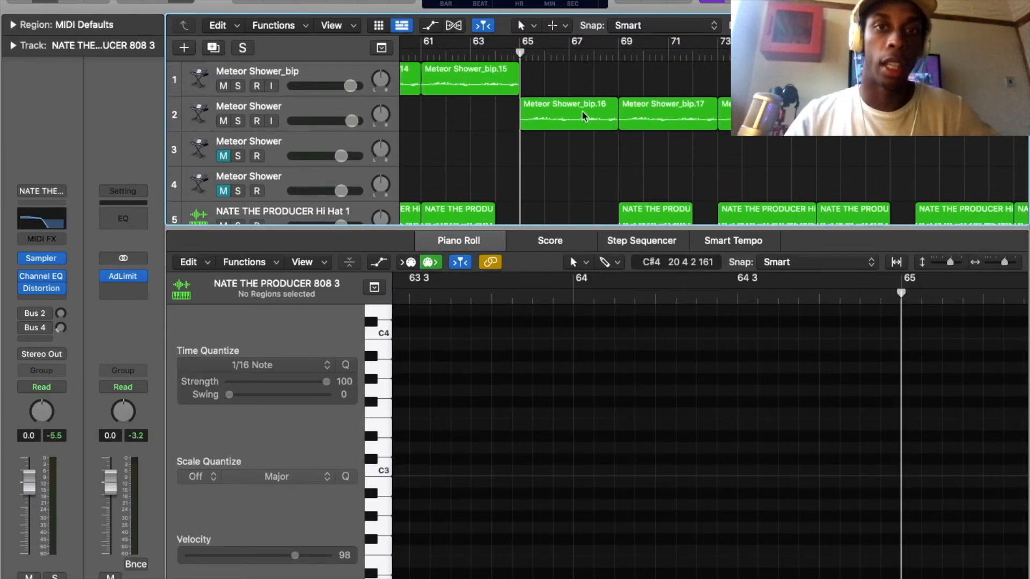
click(237, 122)
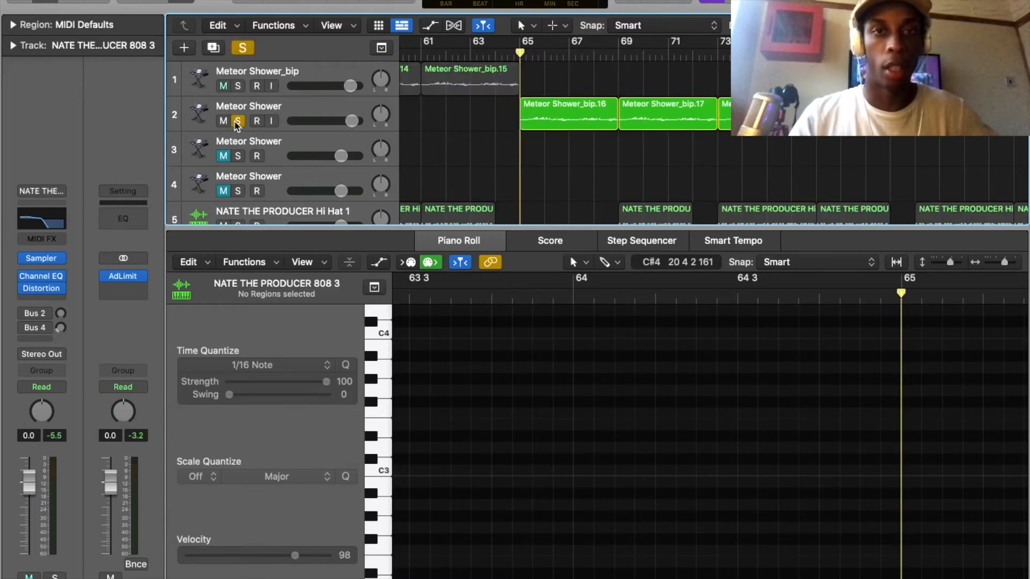
Also solo the Meteor Shower_bip track, listen to both Meteor Shower parts from before bar 61, and return the playhead to bar 65.
click(238, 86)
click(417, 57)
key(space)
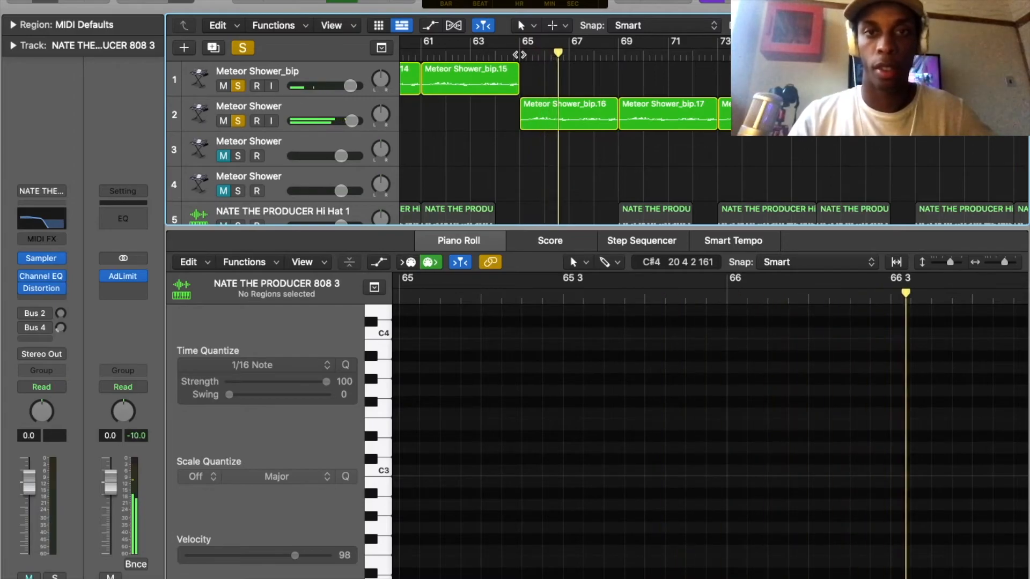
click(519, 54)
Solo the Leena Melody 30 track, listen to its combination with the Meteor Shower melodies from bar 65, and return the playhead there.
scroll(519, 109, down, 5)
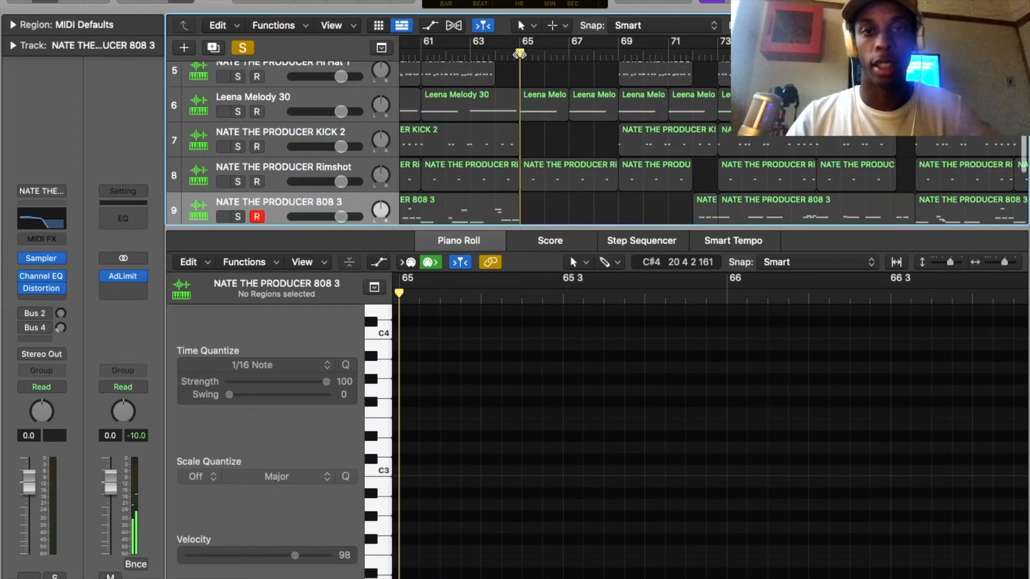
scroll(519, 108, up, 2)
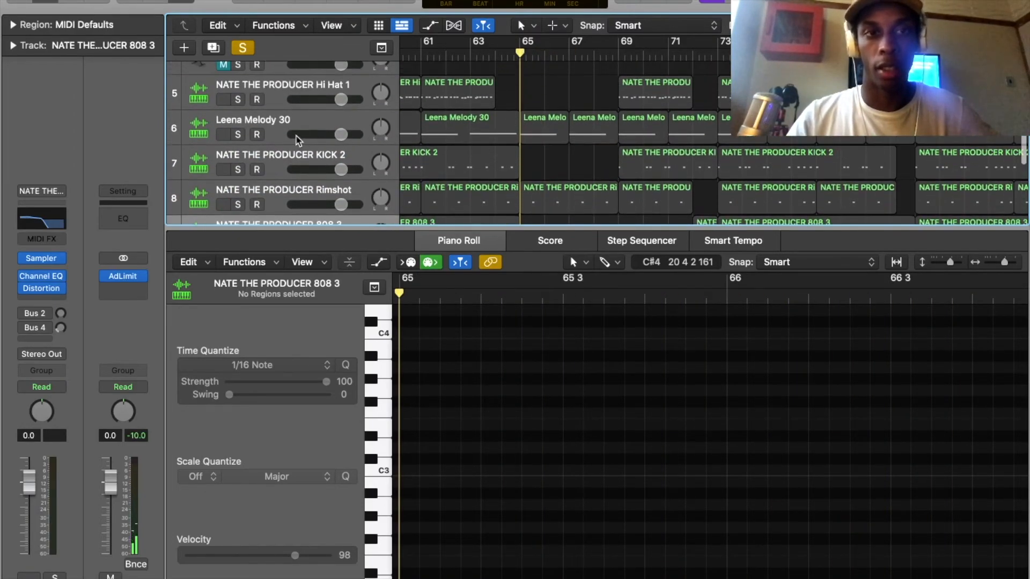
click(239, 135)
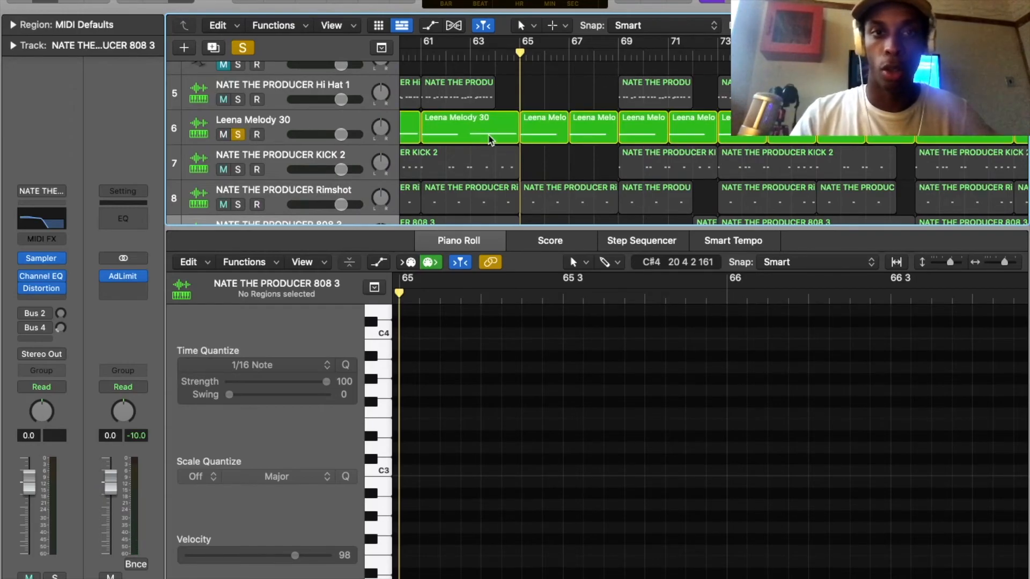
key(space)
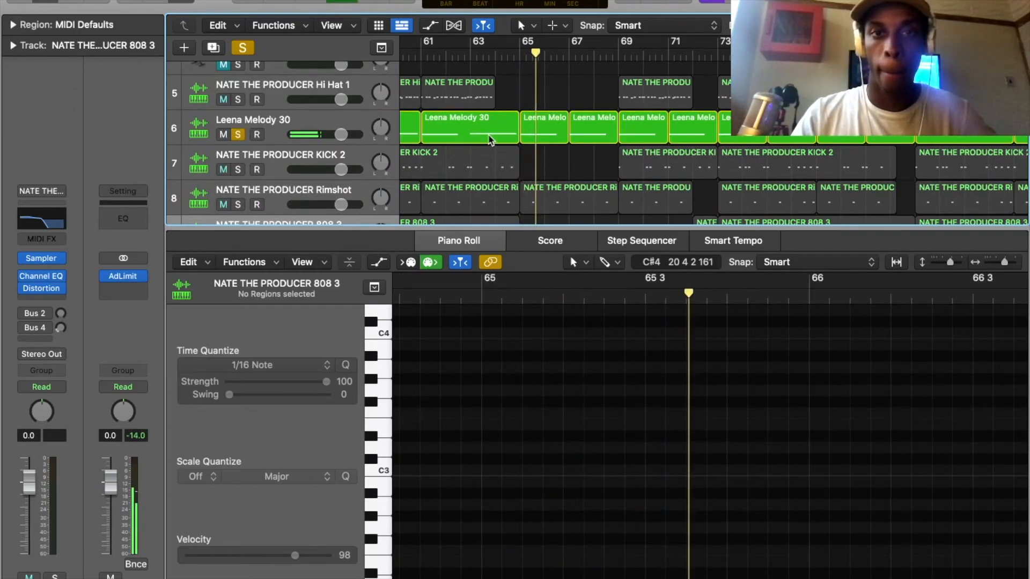
key(space)
click(520, 52)
Compare the Pitch Shifter settings of the second Meteor Shower track and the Meteor Shower_bip track, closing both plug-in windows.
scroll(593, 142, up, 4)
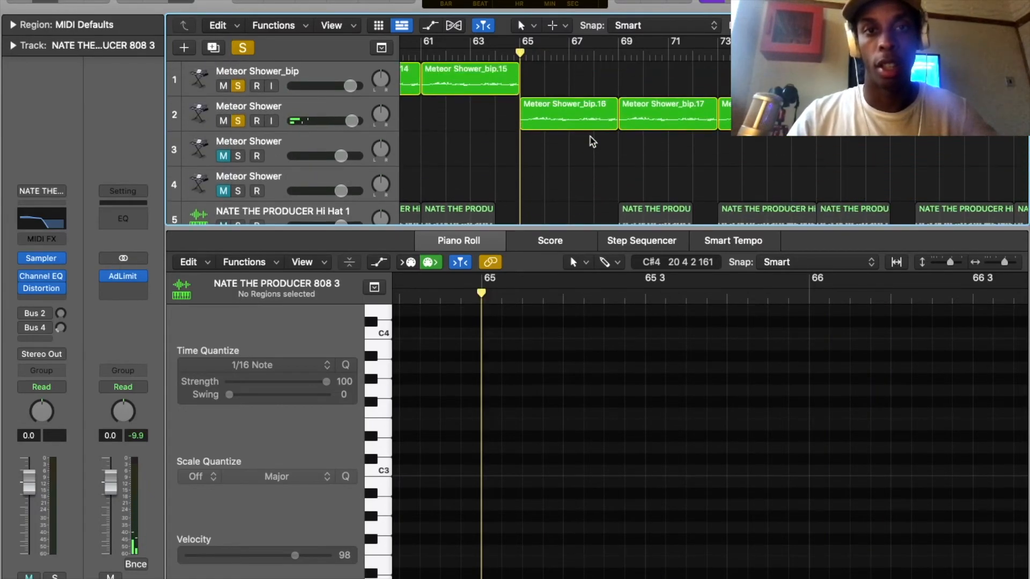
click(570, 123)
click(336, 117)
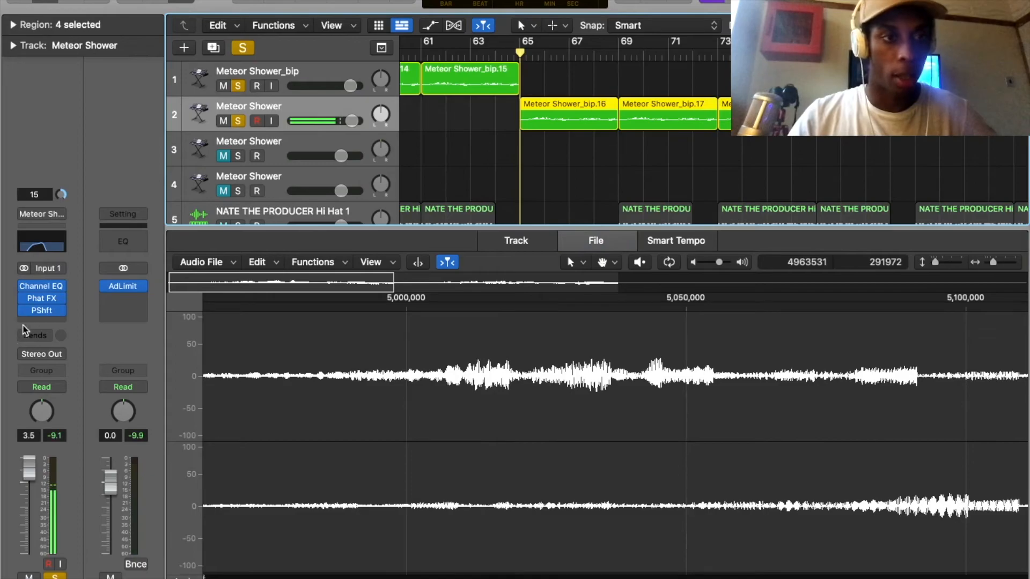
click(42, 311)
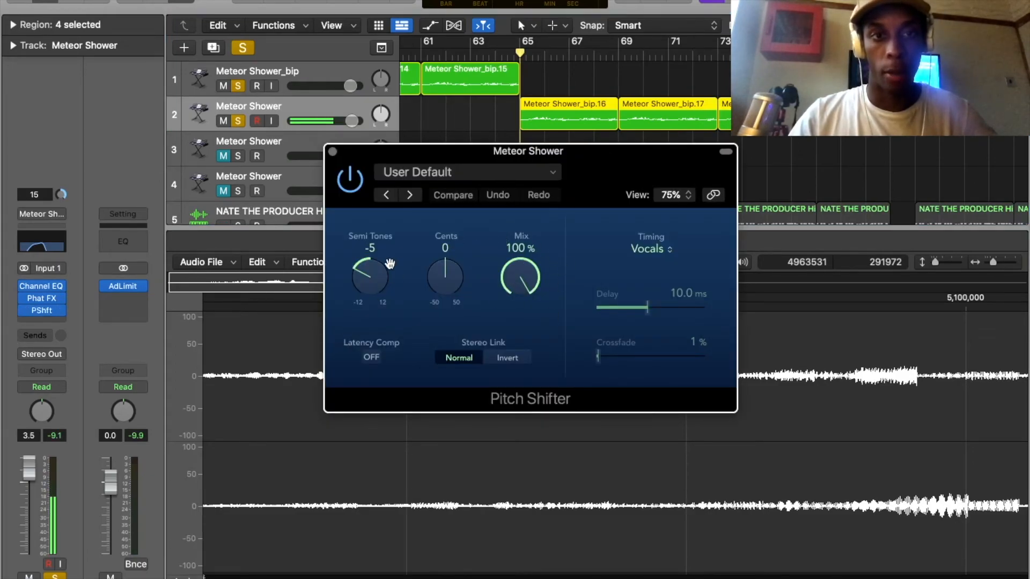
click(303, 69)
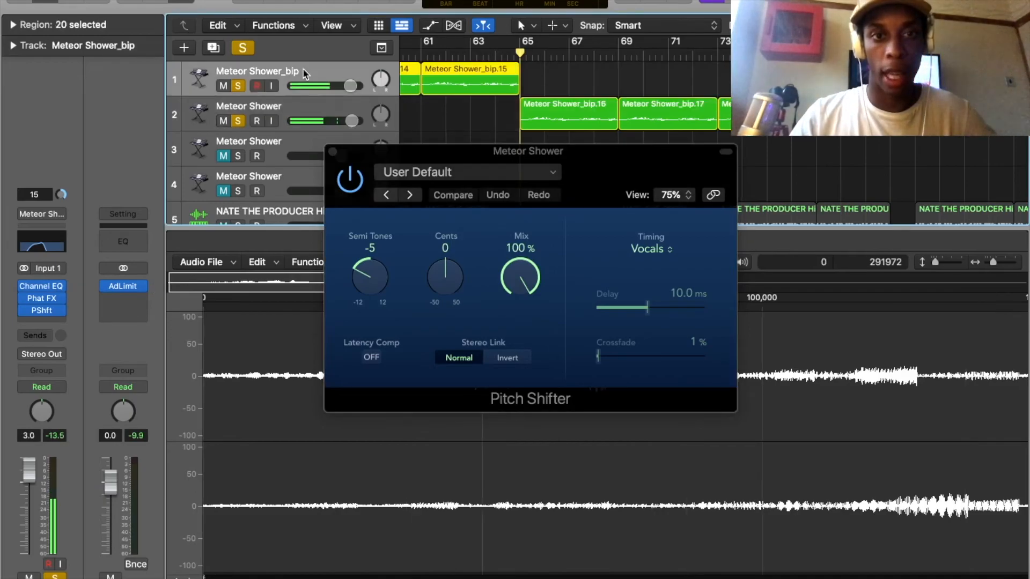
click(42, 309)
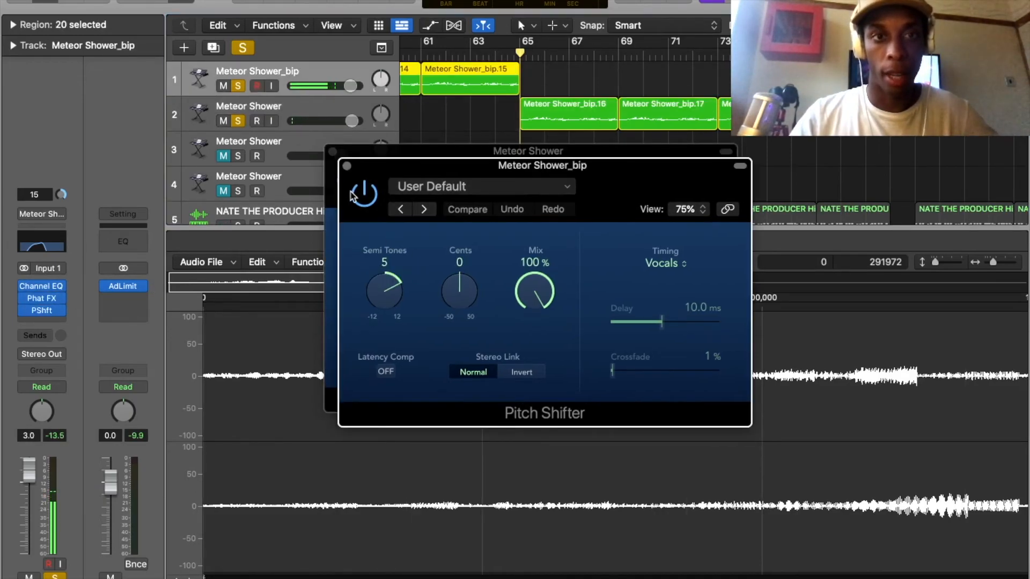
click(347, 167)
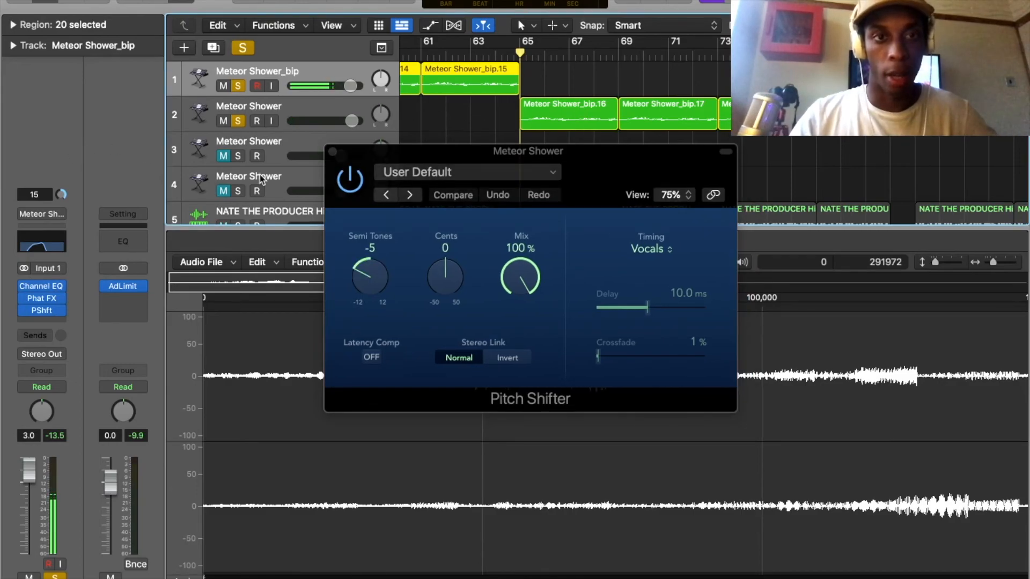
click(333, 152)
Turn off solo for the Leena Melody 30 and Meteor Shower tracks.
scroll(570, 150, down, 8)
scroll(569, 150, up, 4)
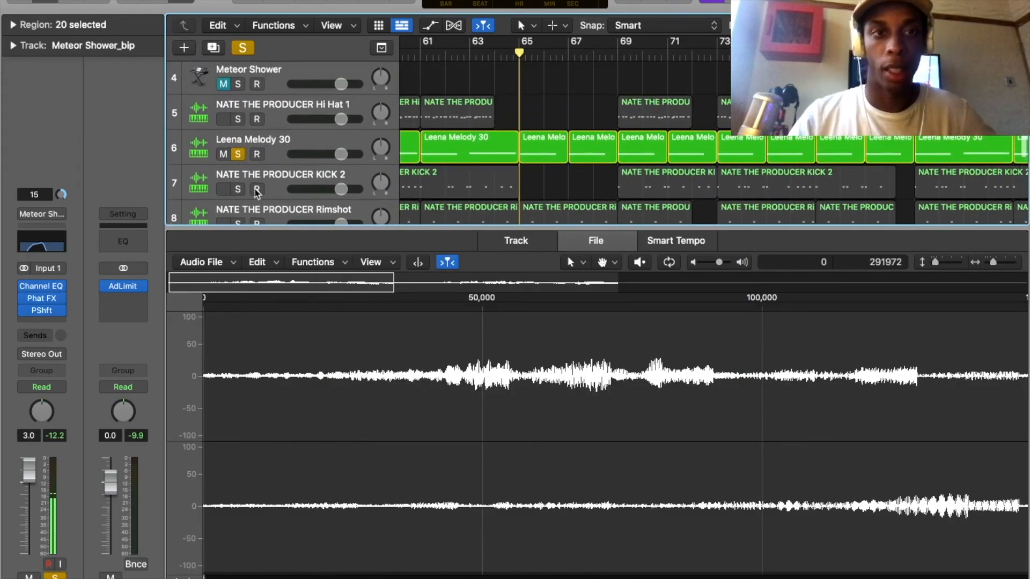
click(239, 154)
Place the playhead at bar 72, solo the 808 3 track and listen to its pattern from there.
scroll(239, 128, down, 4)
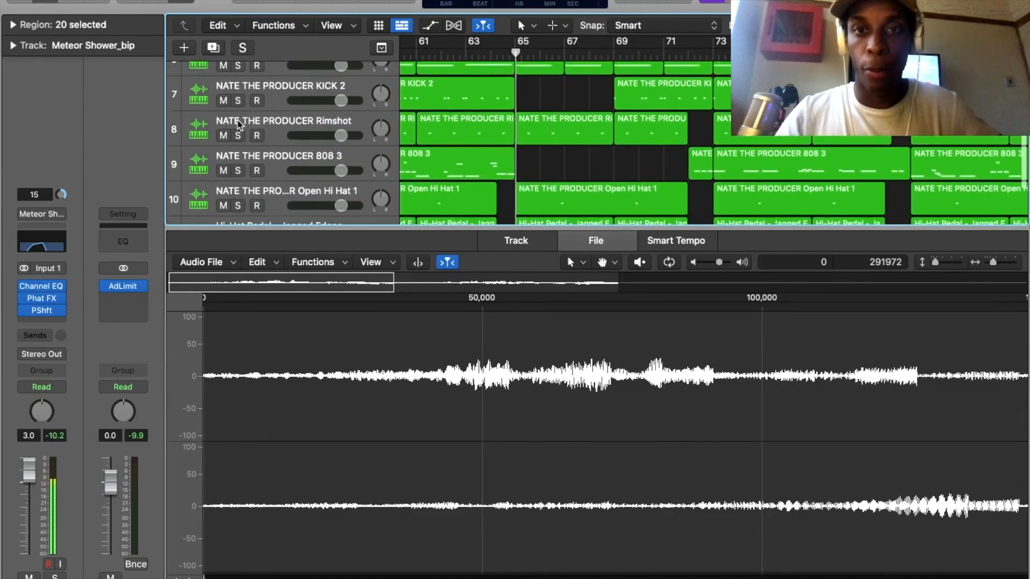
scroll(240, 125, down, 2)
scroll(616, 52, right, 4)
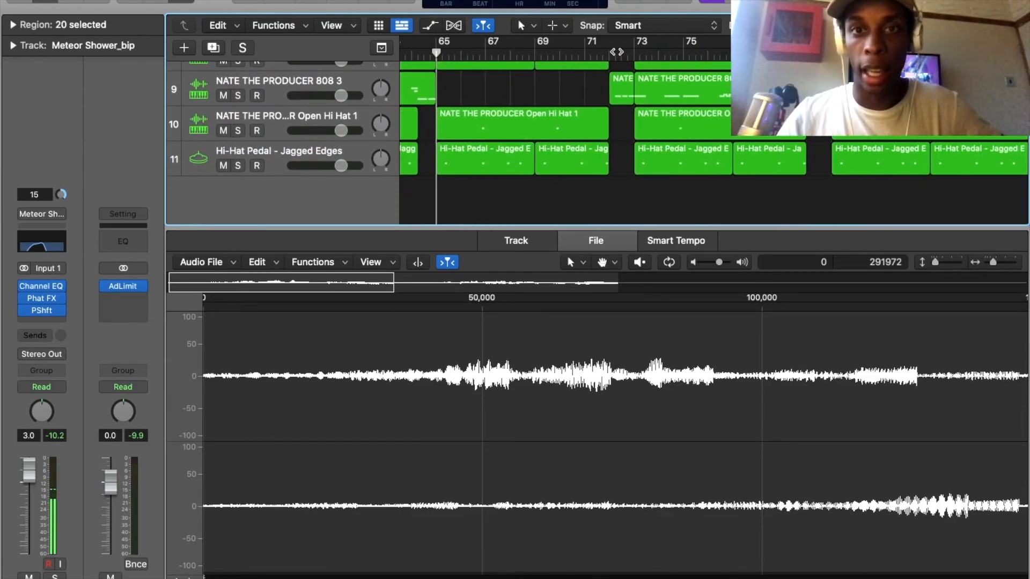
click(608, 52)
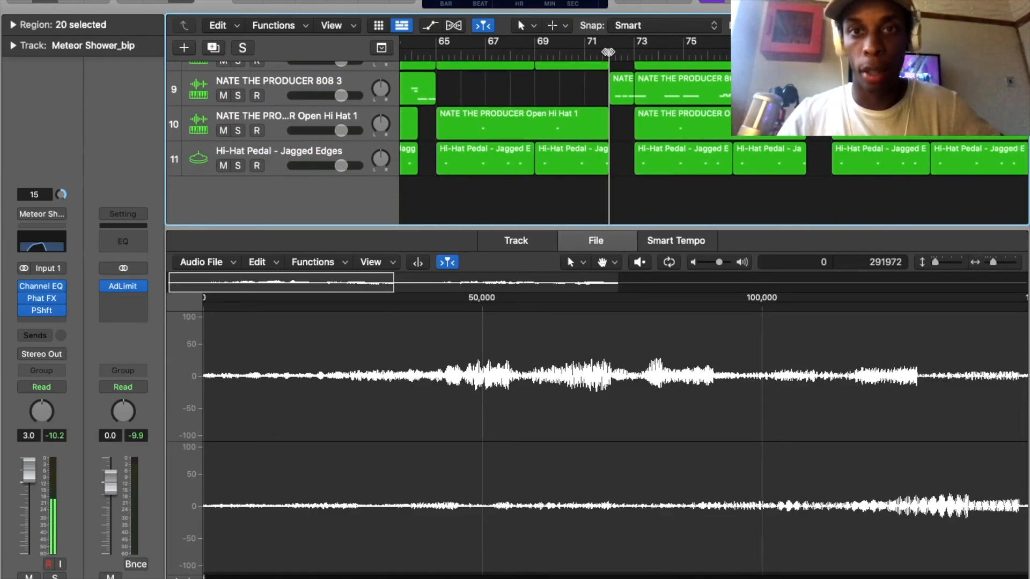
click(238, 99)
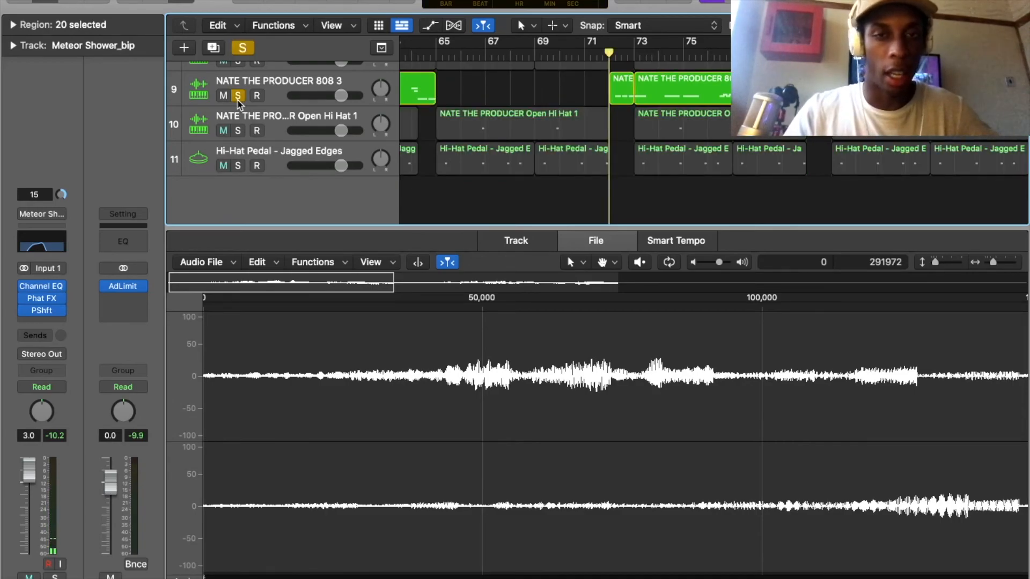
key(space)
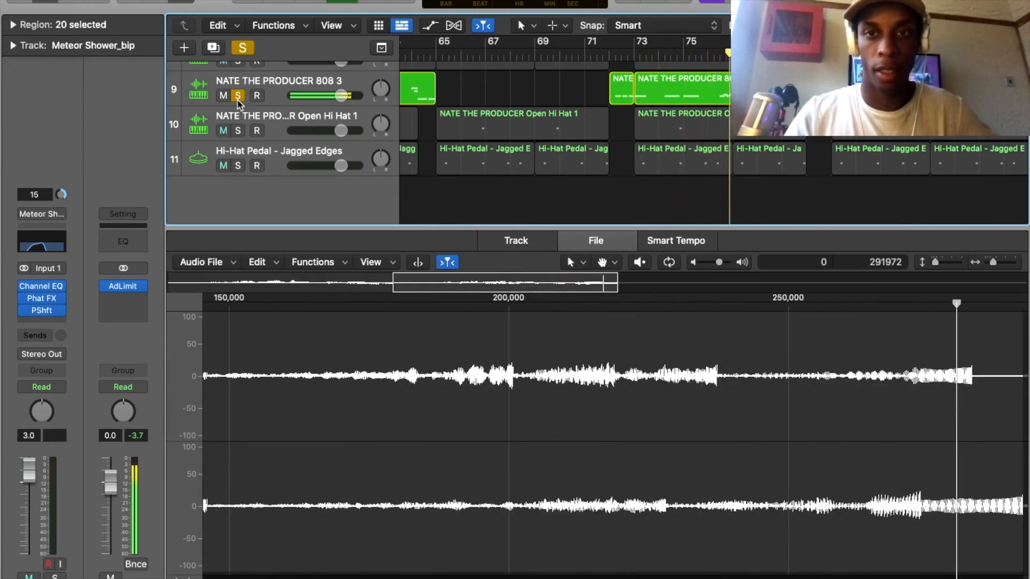
Examine the notes of the 808 3 region starting at bar 73 and of the one starting at bar 41.
scroll(590, 106, up, 2)
click(625, 105)
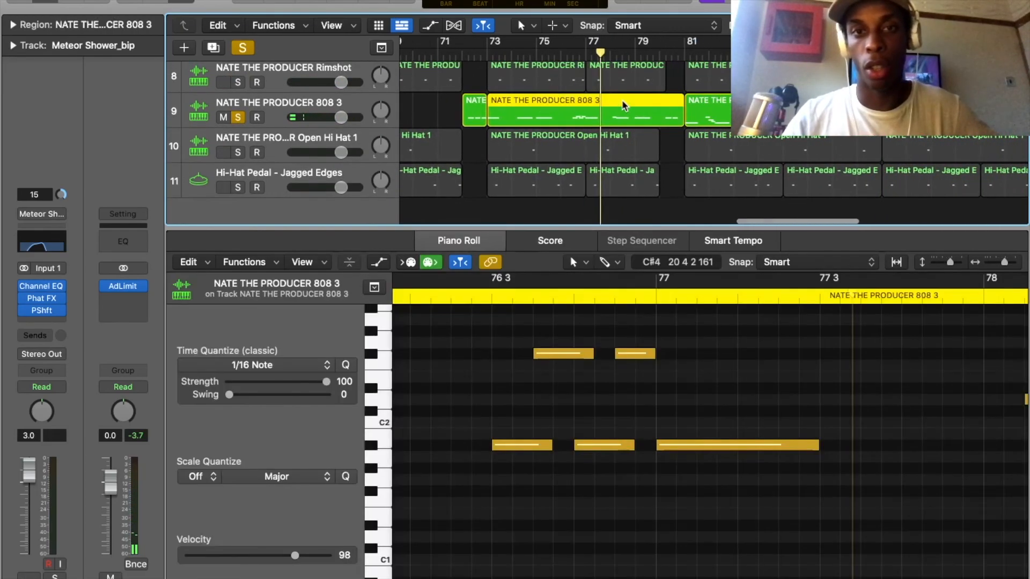
key(super+Left)
key(super+Left)
scroll(625, 105, left, 10)
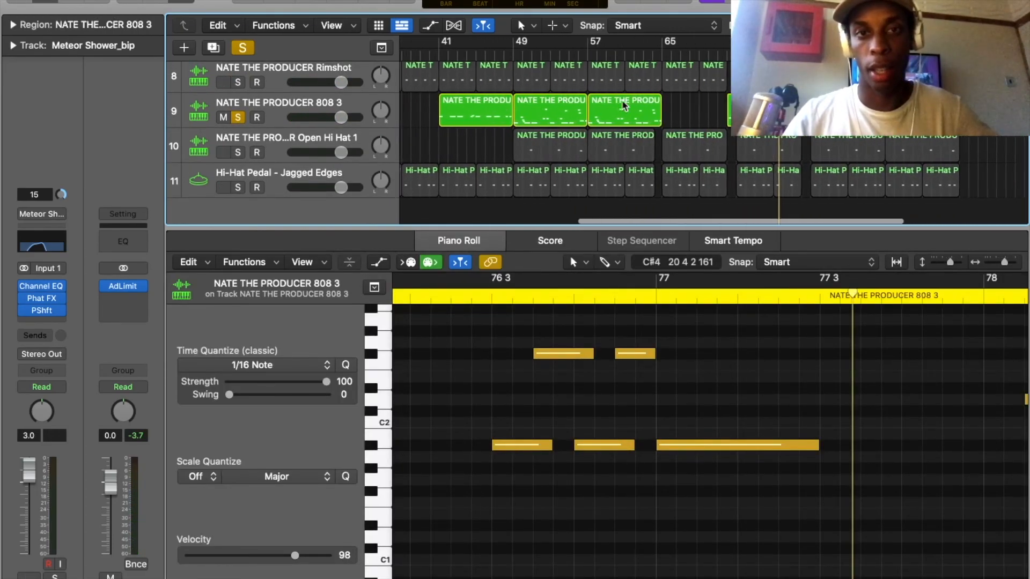
click(523, 113)
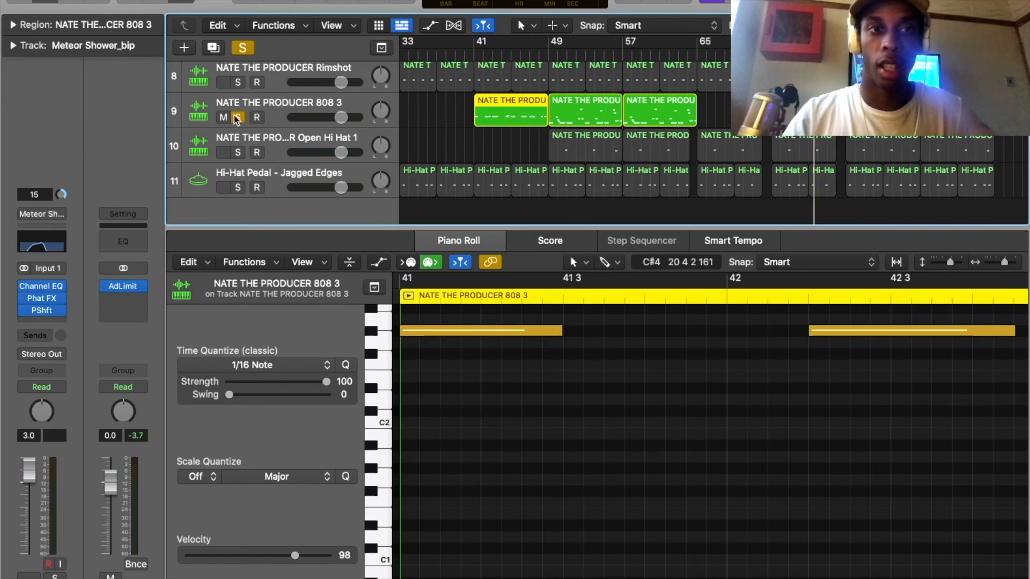
Turn off solo on the 808 3 track and review the full arrangement across all tracks.
click(244, 122)
scroll(663, 157, left, 12)
scroll(663, 157, up, 5)
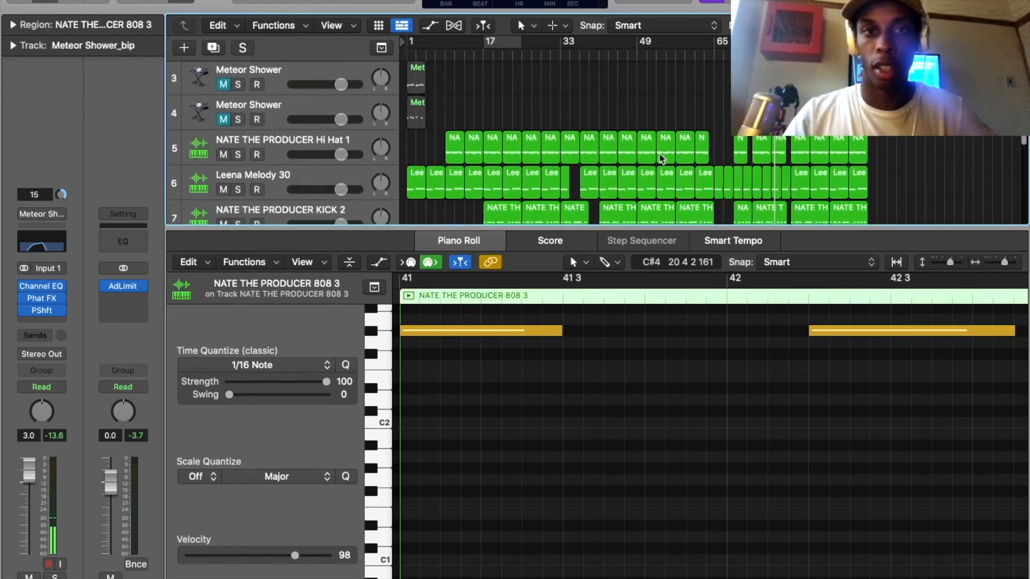
scroll(661, 157, down, 4)
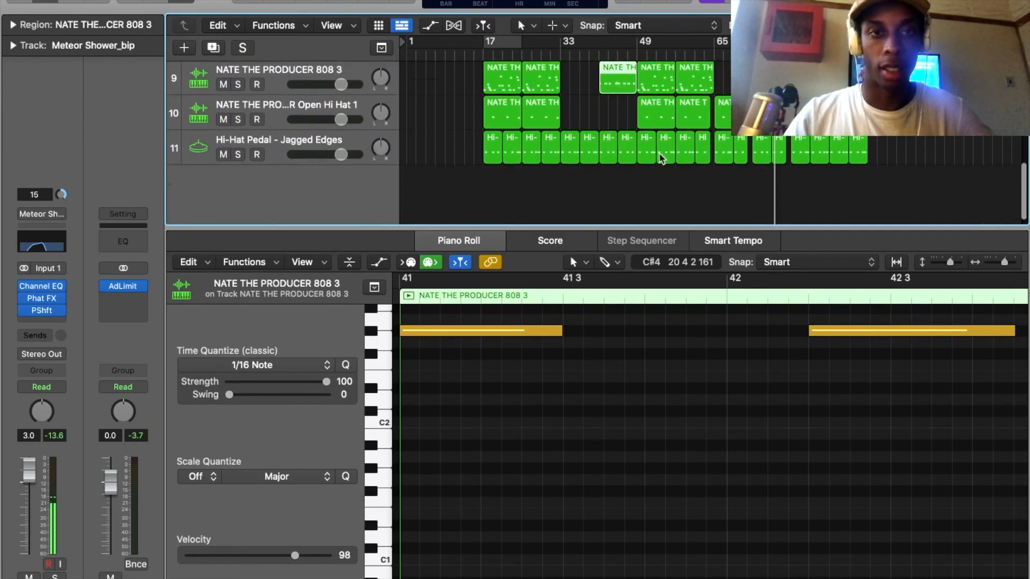
scroll(661, 157, up, 6)
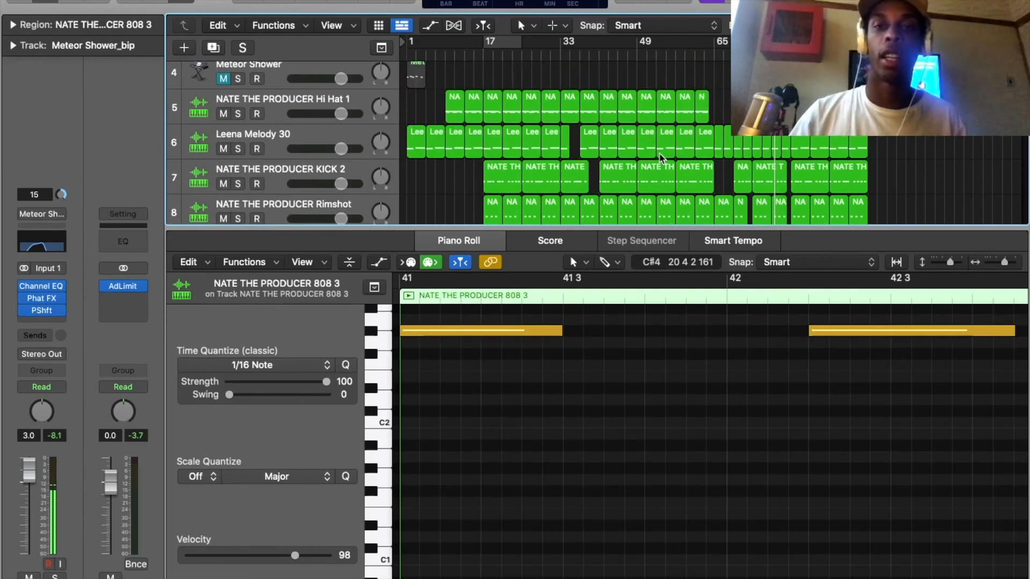